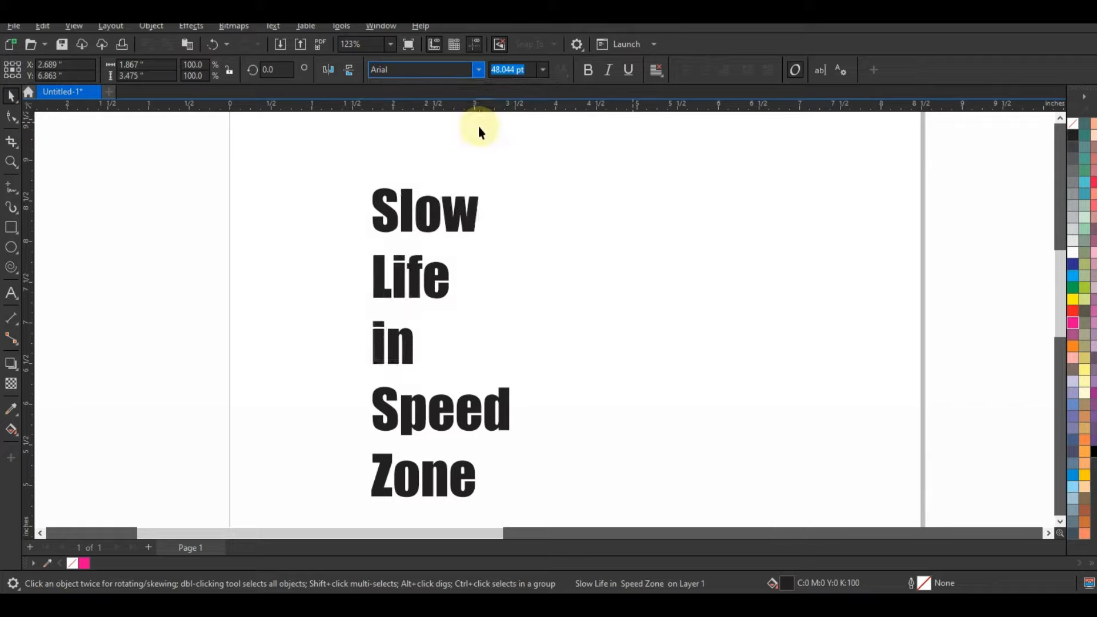
Move the five-line text block to the page's left edge and change its font to American Captain
left_click_drag(456, 205, 292, 203)
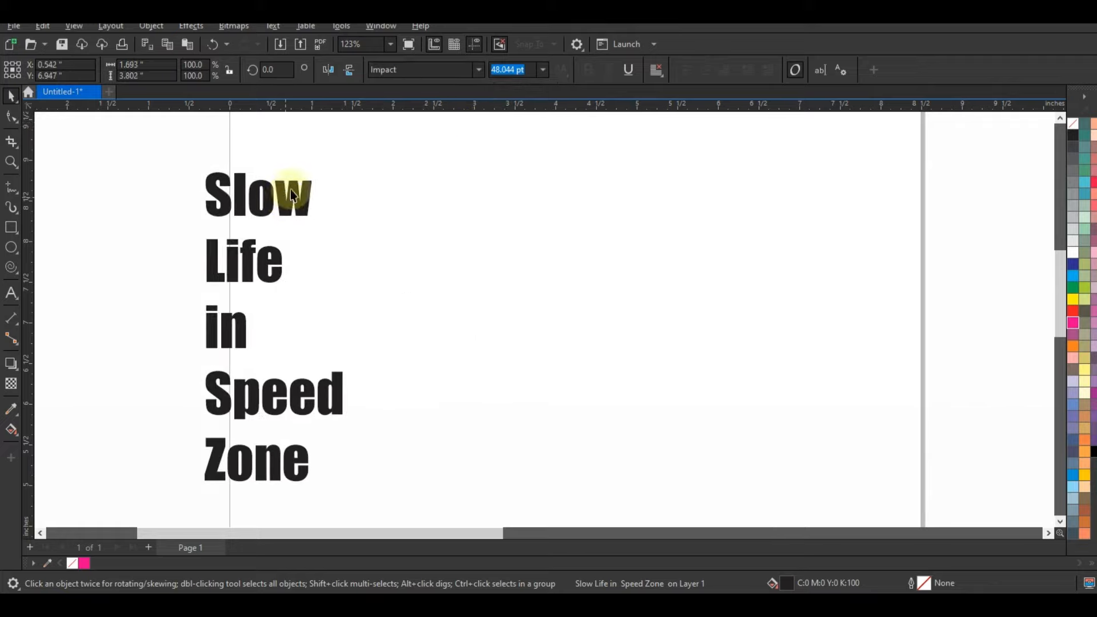
left_click(479, 69)
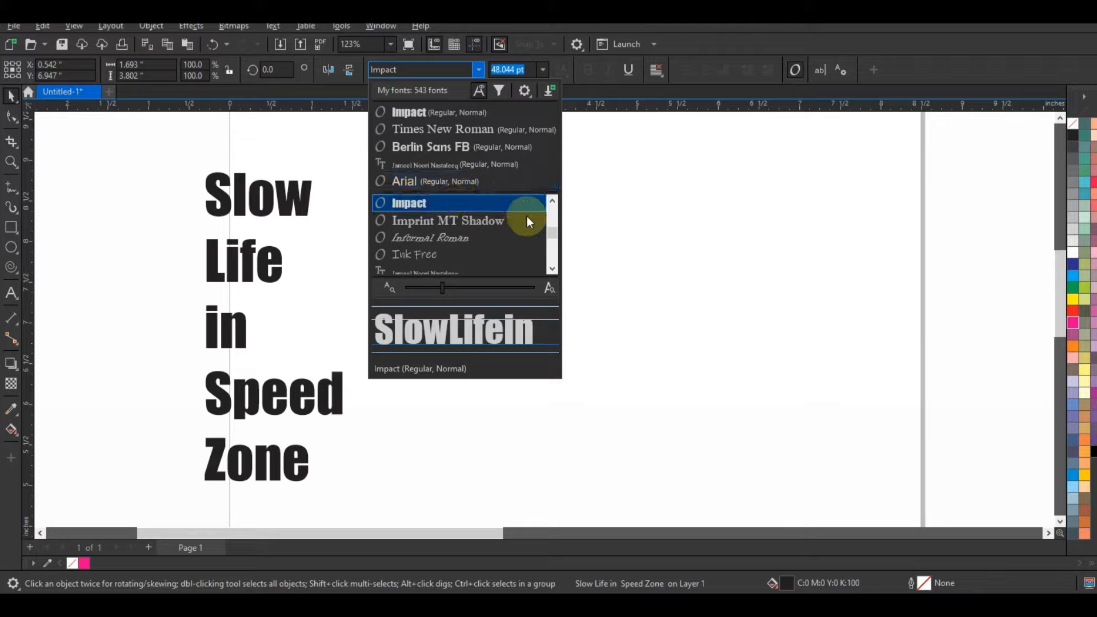
left_click(553, 269)
left_click(552, 268)
left_click_drag(553, 270, 554, 197)
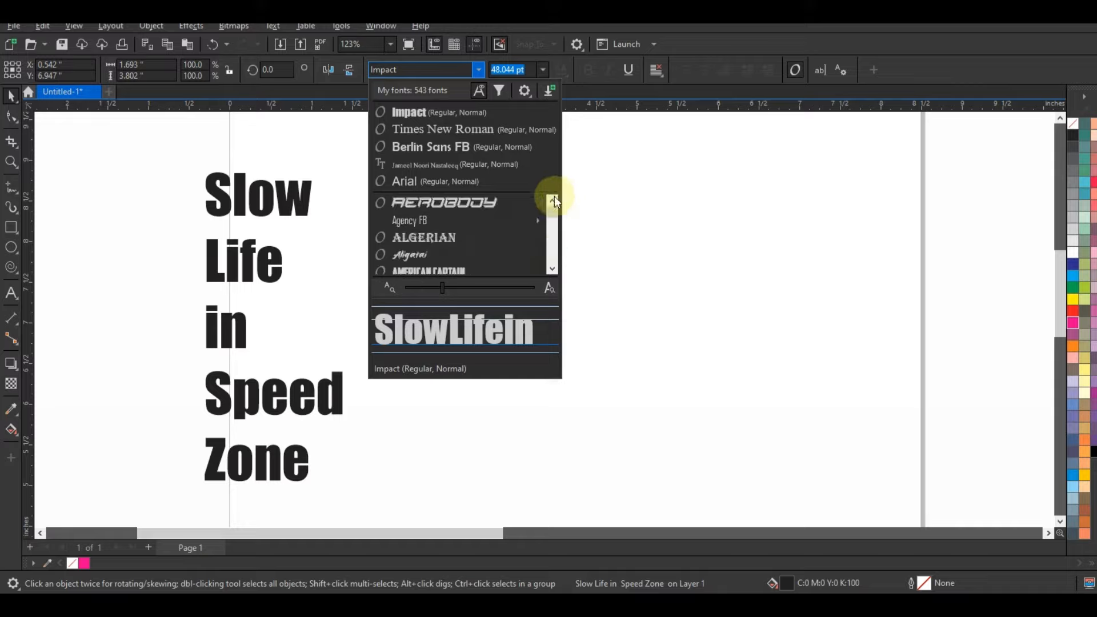
left_click(475, 268)
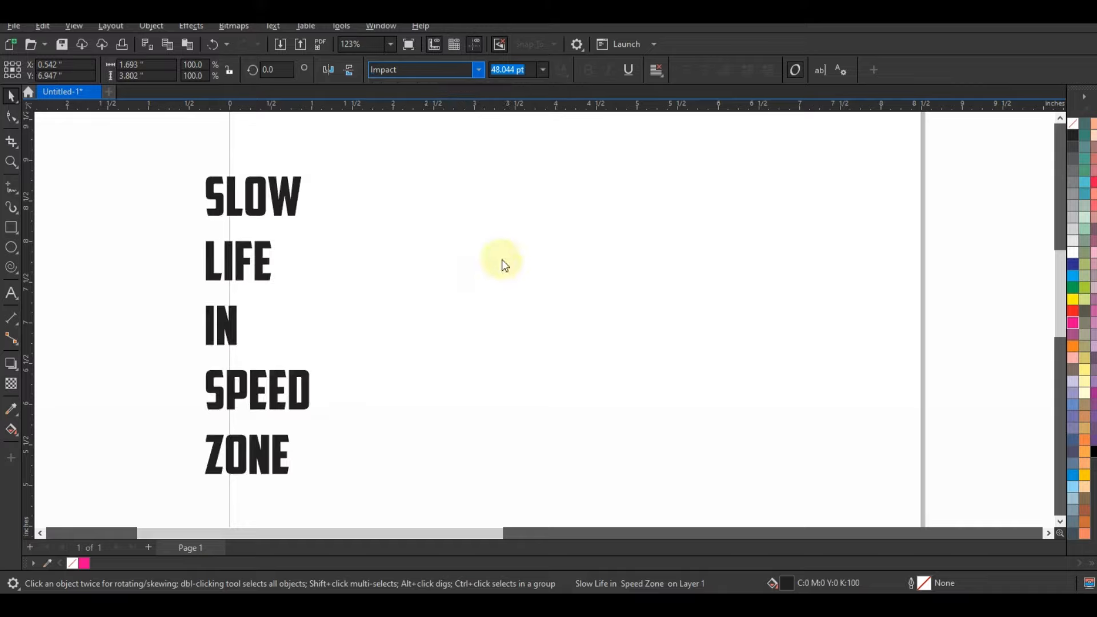
Move the text block toward the middle of the page, slanted to the right, and widen it to about 115%
left_click_drag(297, 207, 554, 220)
left_click(527, 216)
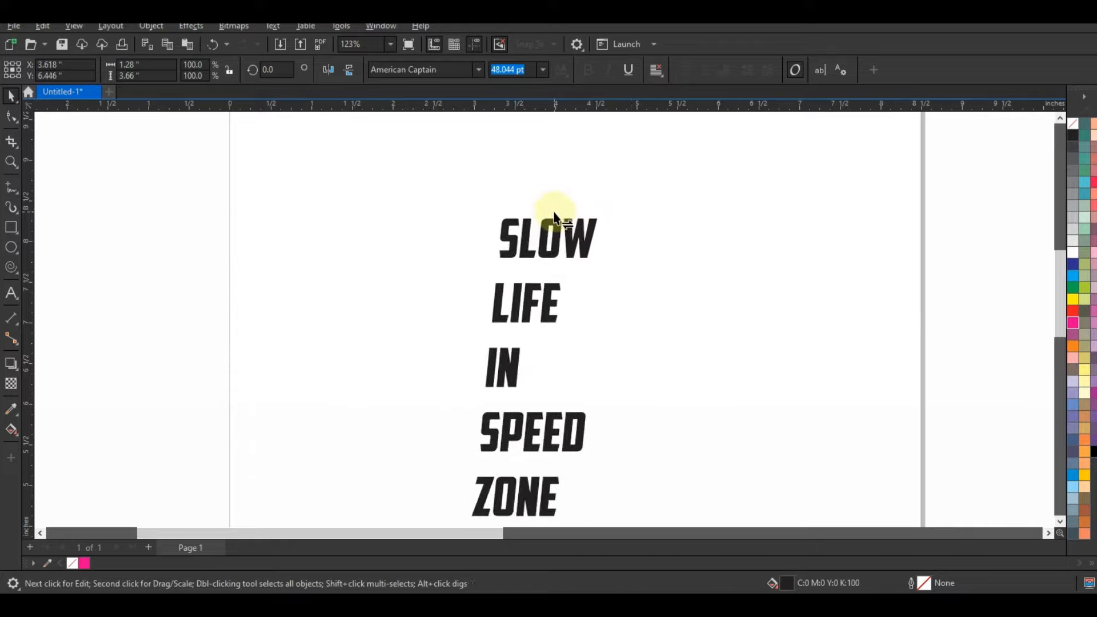
left_click(537, 309)
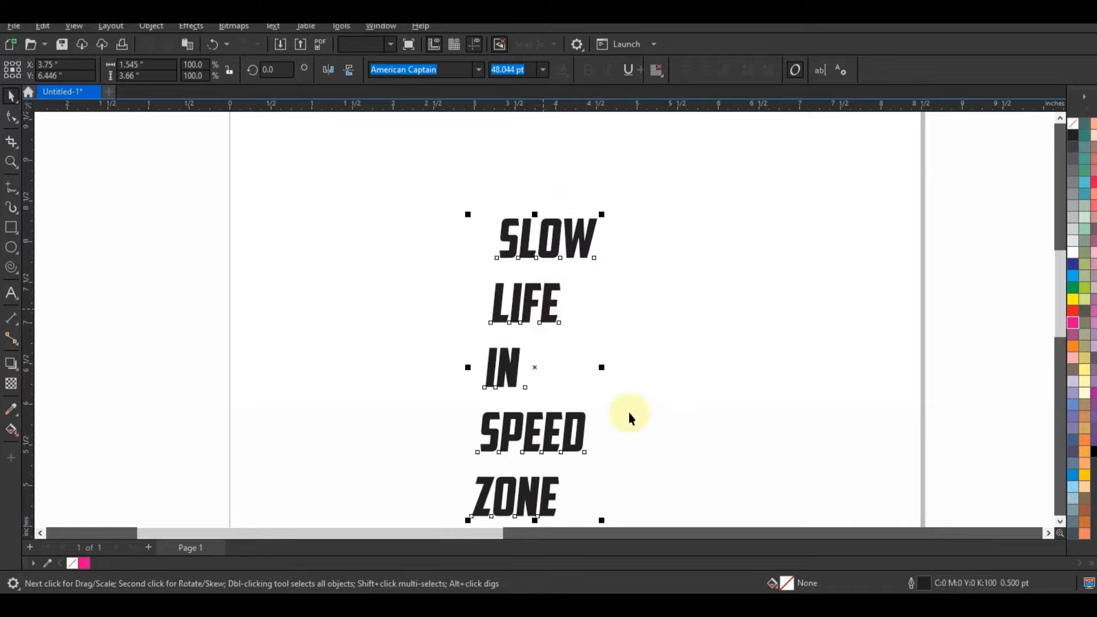
left_click_drag(601, 369, 620, 368)
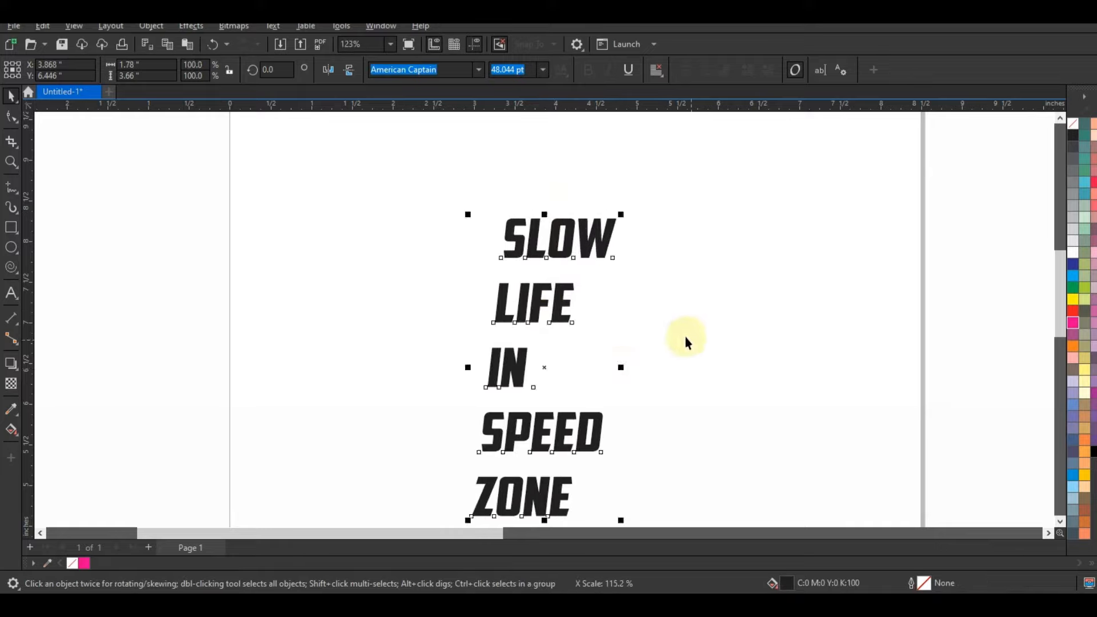
Break the text block apart into separate words and enlarge SLOW to about 78 pt, placed directly above LIFE
left_click(151, 26)
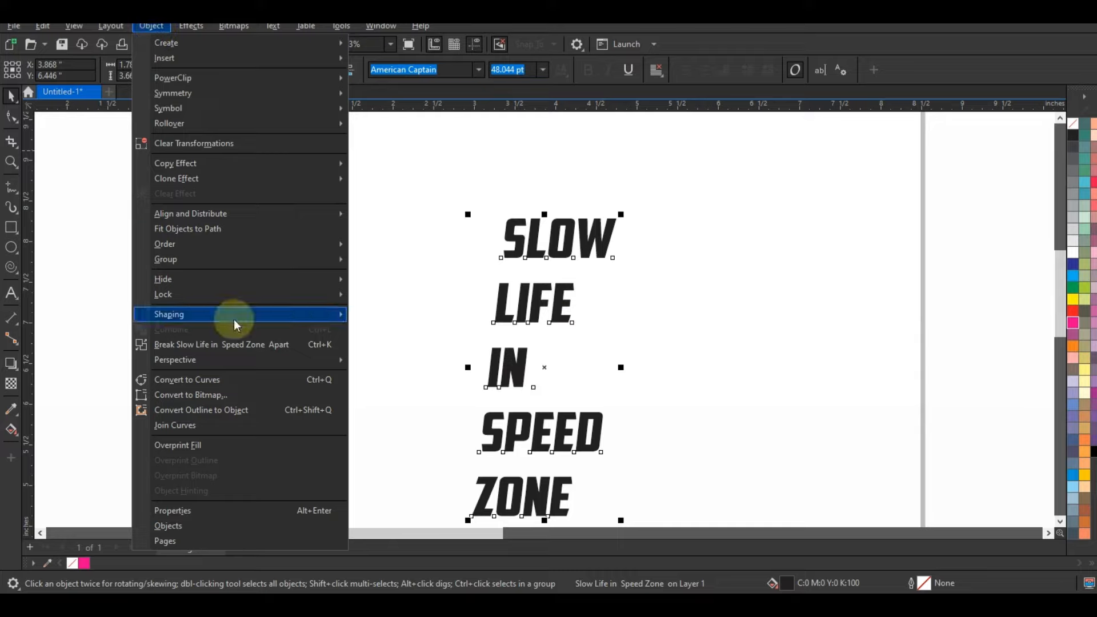
left_click(235, 345)
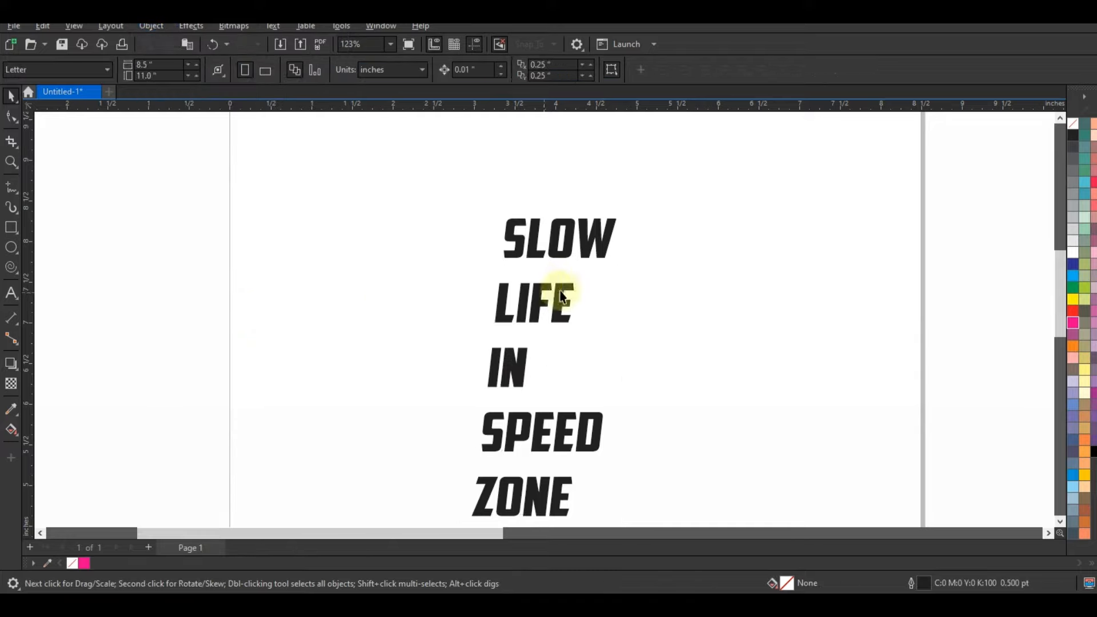
left_click(552, 240)
left_click_drag(626, 261, 678, 296)
mouse_move(678, 215)
left_mouse_down()
mouse_move(698, 202)
mouse_move(691, 209)
left_mouse_up()
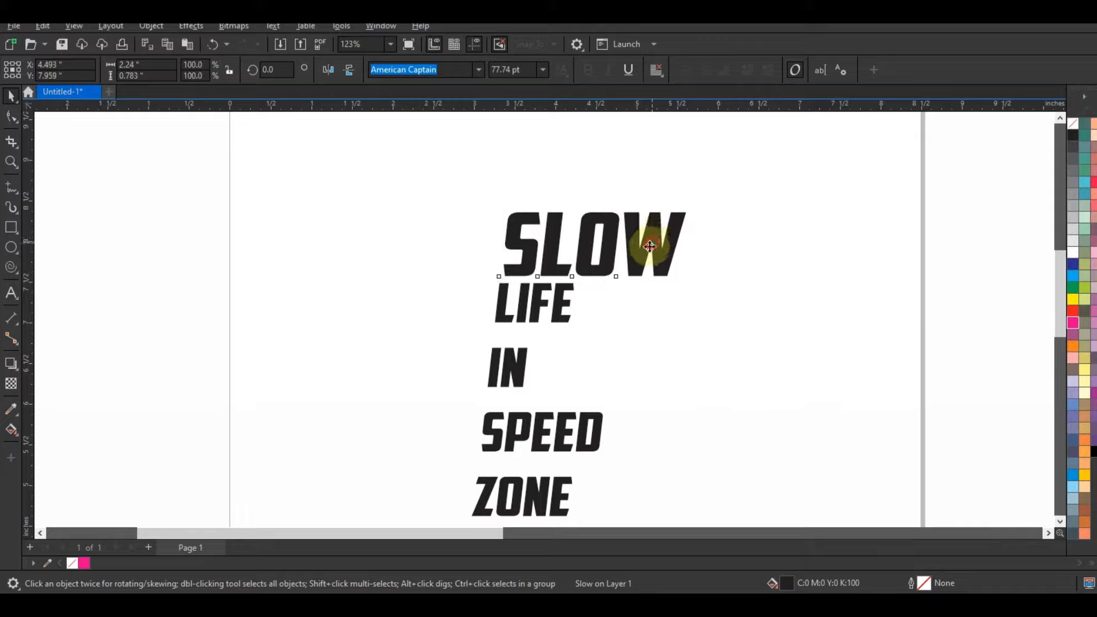
left_click_drag(650, 246, 646, 245)
Enlarge the word LIFE to about 67 pt and align it closely beneath the start of SLOW
left_click(11, 162)
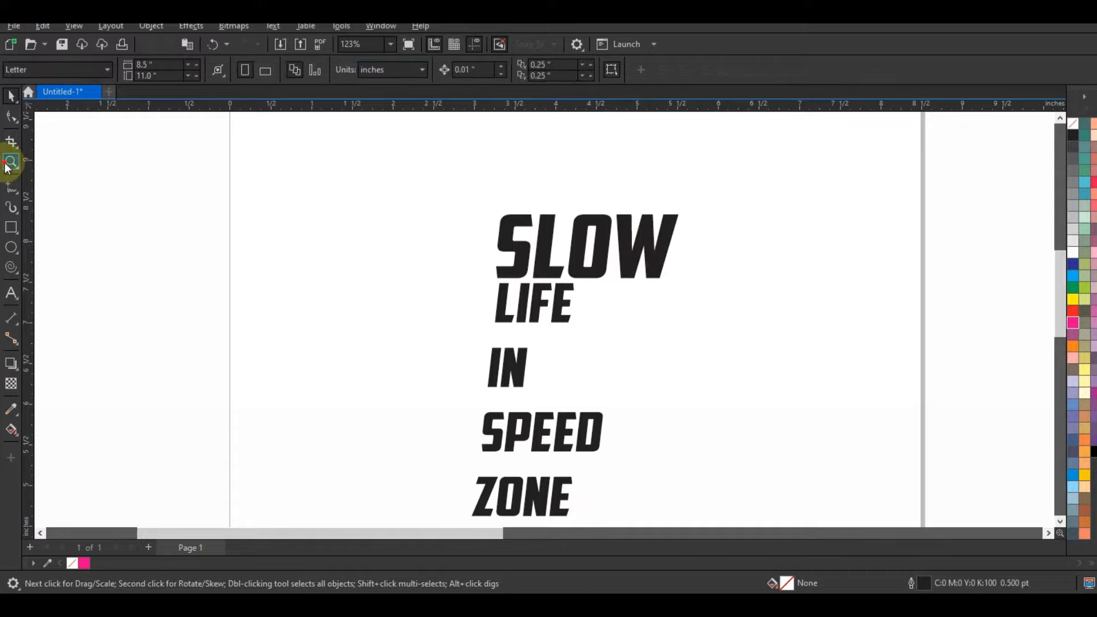
left_click_drag(771, 411, 771, 412)
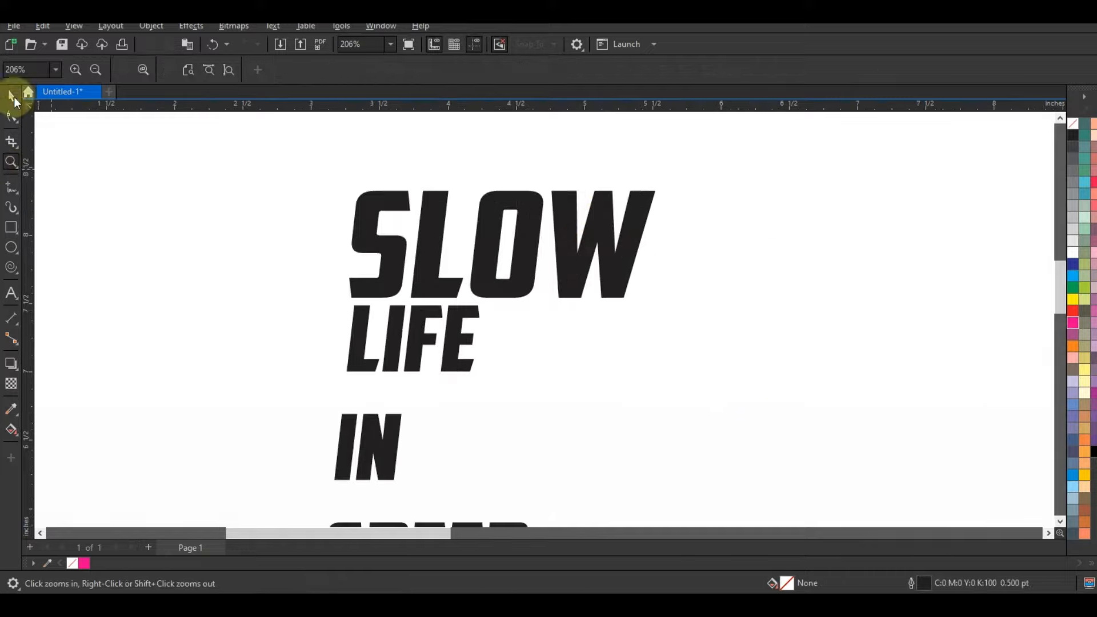
left_click(12, 94)
left_click(468, 313)
left_click_drag(489, 303, 491, 297)
left_click_drag(490, 380, 538, 445)
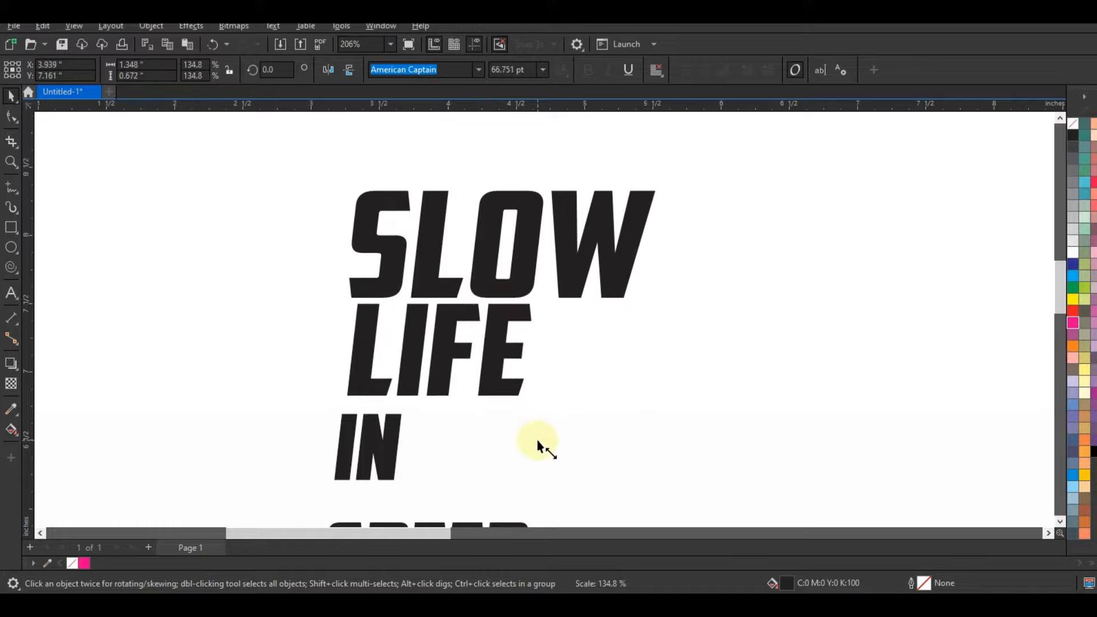
left_click_drag(492, 358, 489, 357)
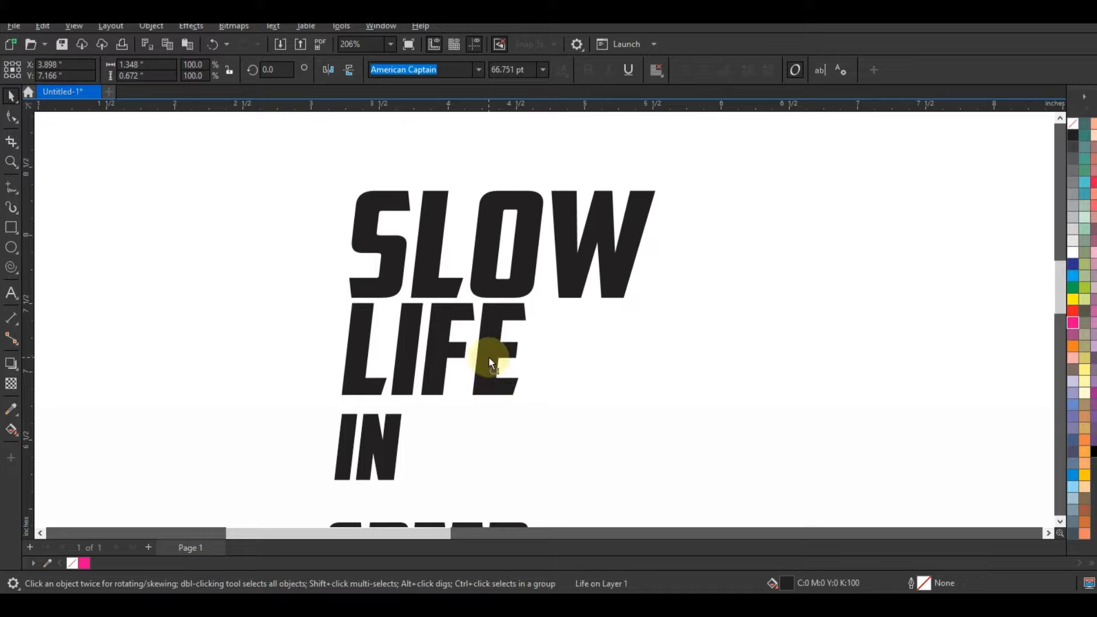
left_click(608, 367)
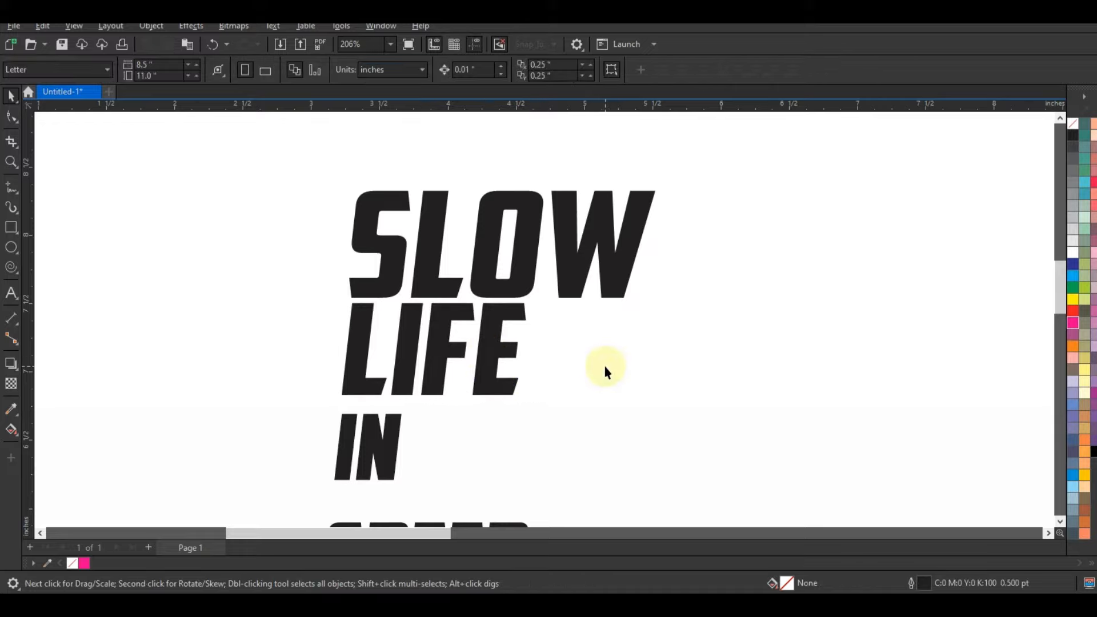
Place IN at about 39 pt under the E of LIFE and enlarge SPEED to about 79 pt beneath LIFE
left_click_drag(390, 436, 504, 423)
left_click(595, 340)
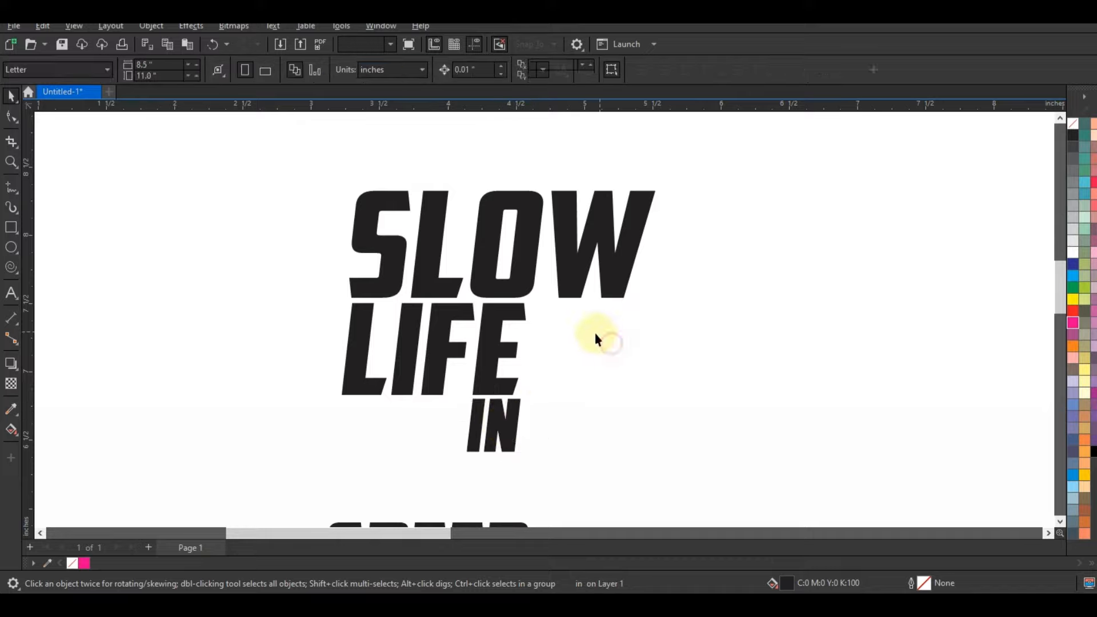
key("F3")
left_click_drag(532, 445, 535, 425)
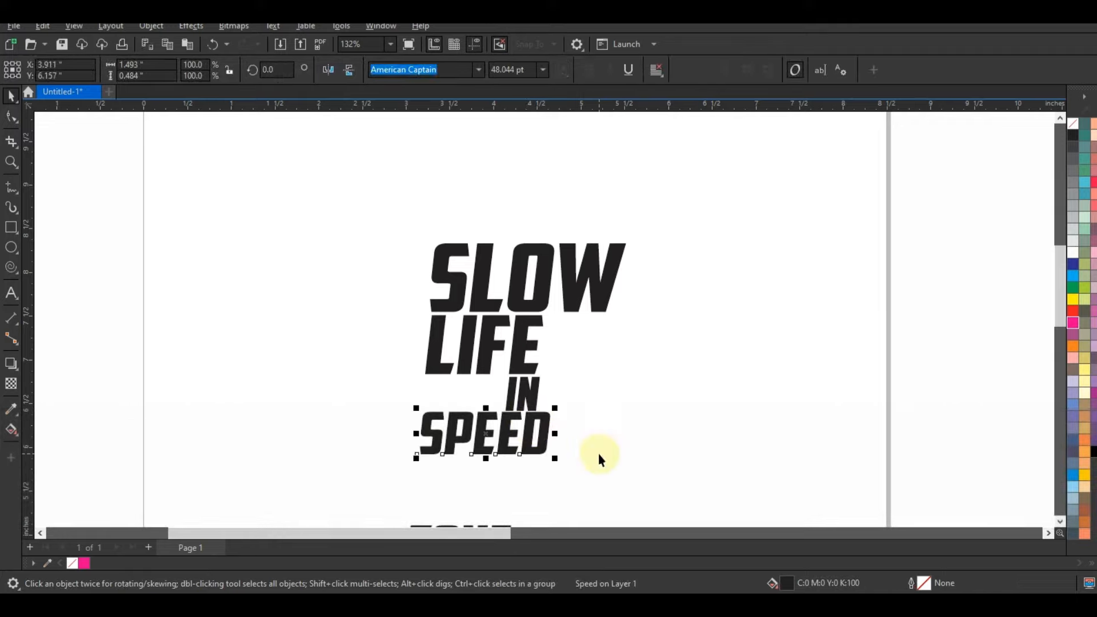
left_click_drag(557, 410, 625, 392)
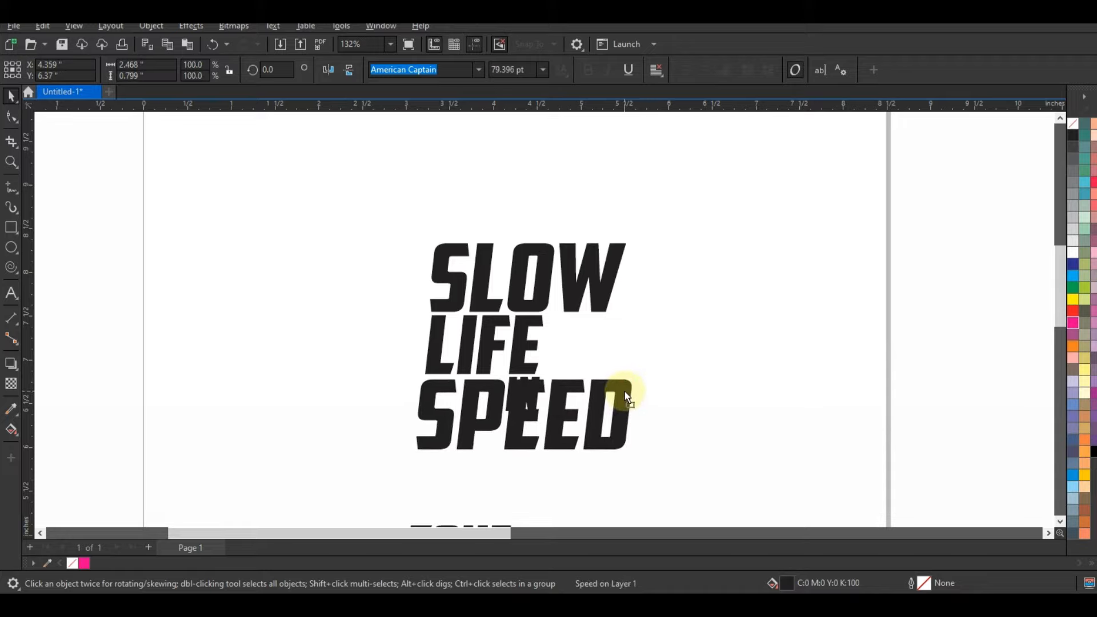
Break SPEED apart into letters and shorten its first E to about half height, fitting IN into the gap above it
key("ctrl")
key("ctrl+k")
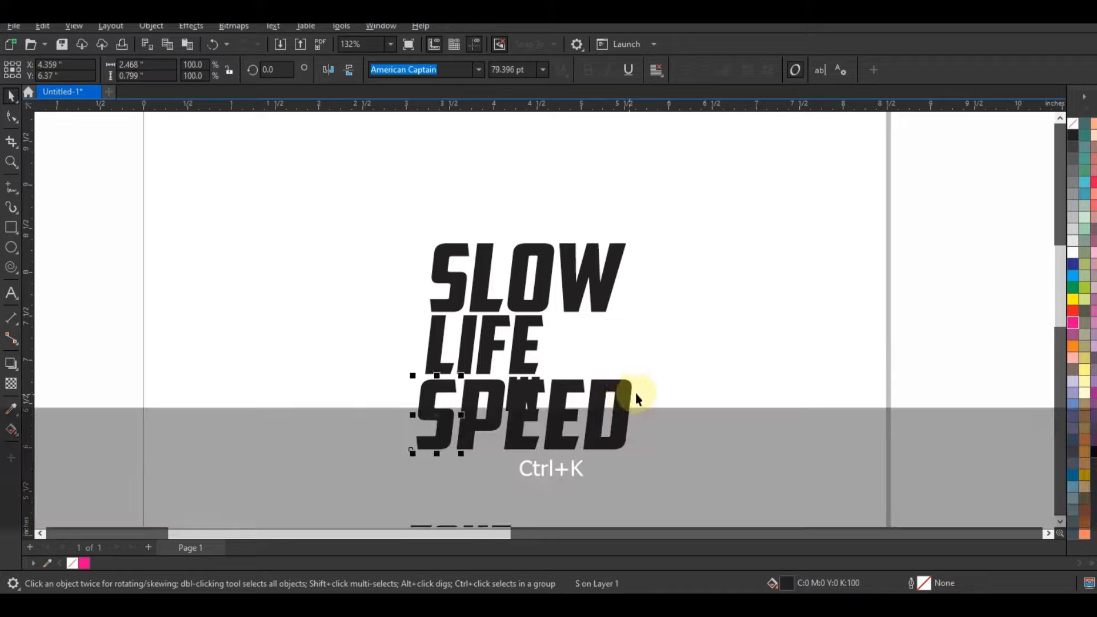
left_click(647, 362)
left_click(543, 380)
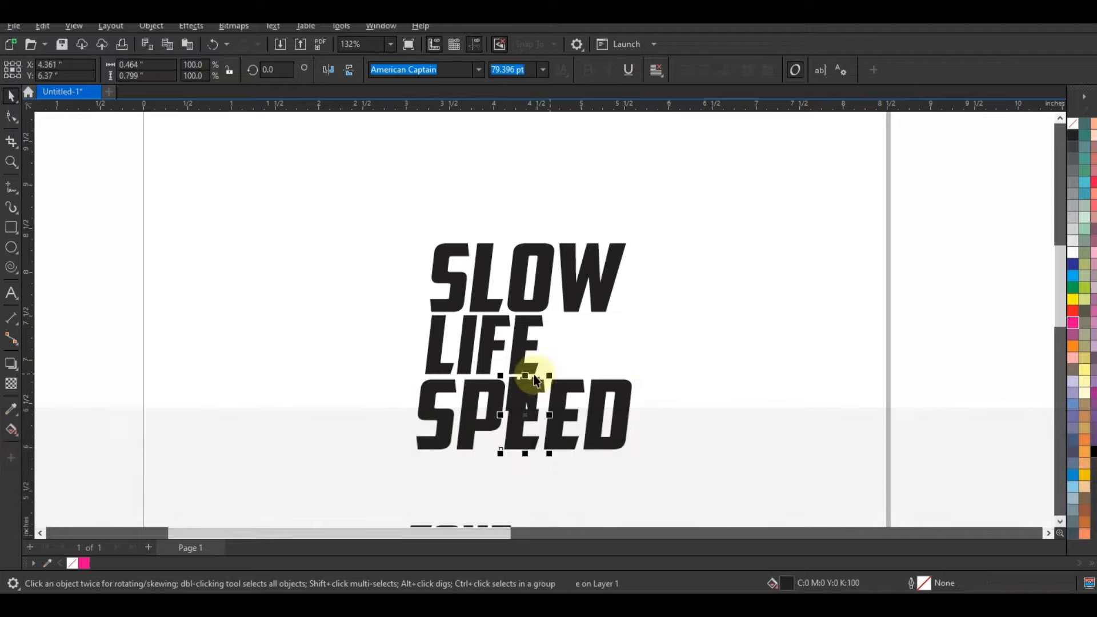
left_click_drag(525, 377, 525, 410)
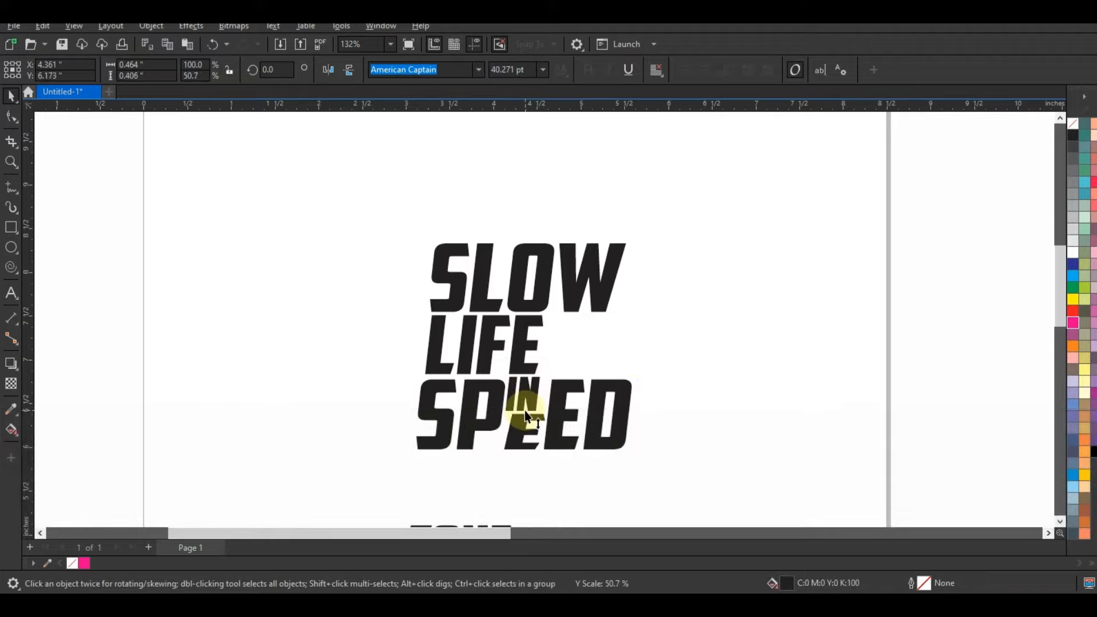
left_click(529, 428)
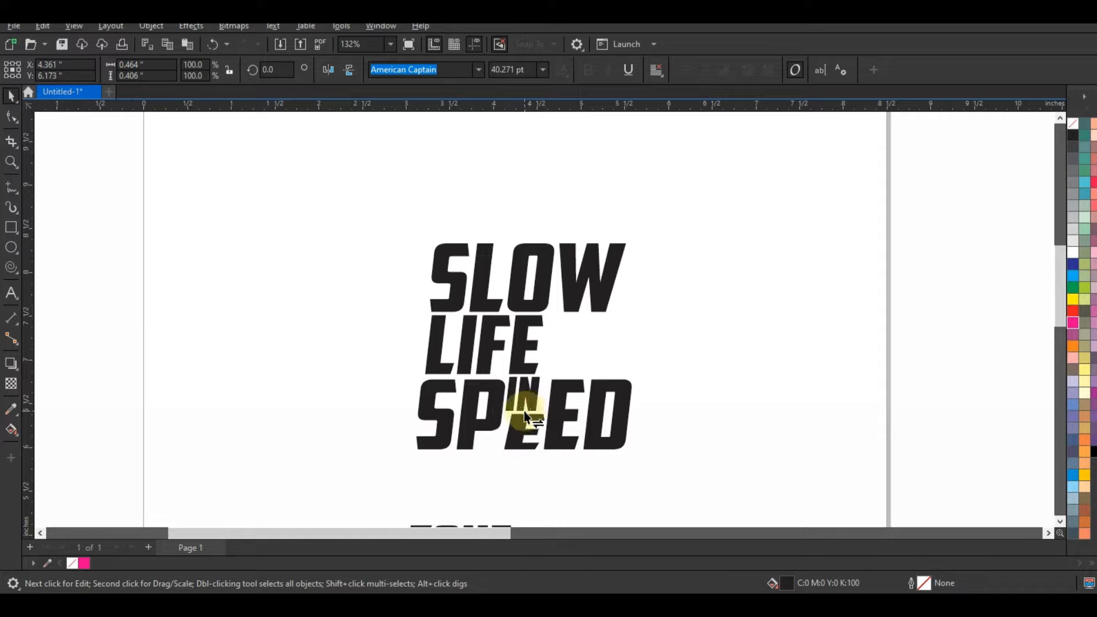
left_click(527, 395)
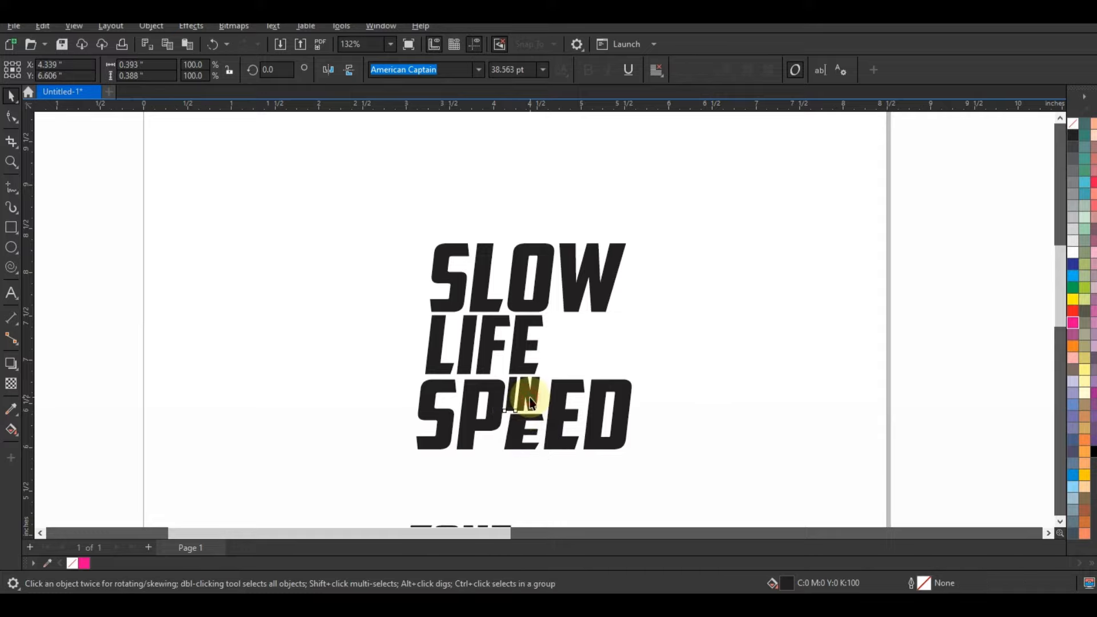
left_click(697, 380)
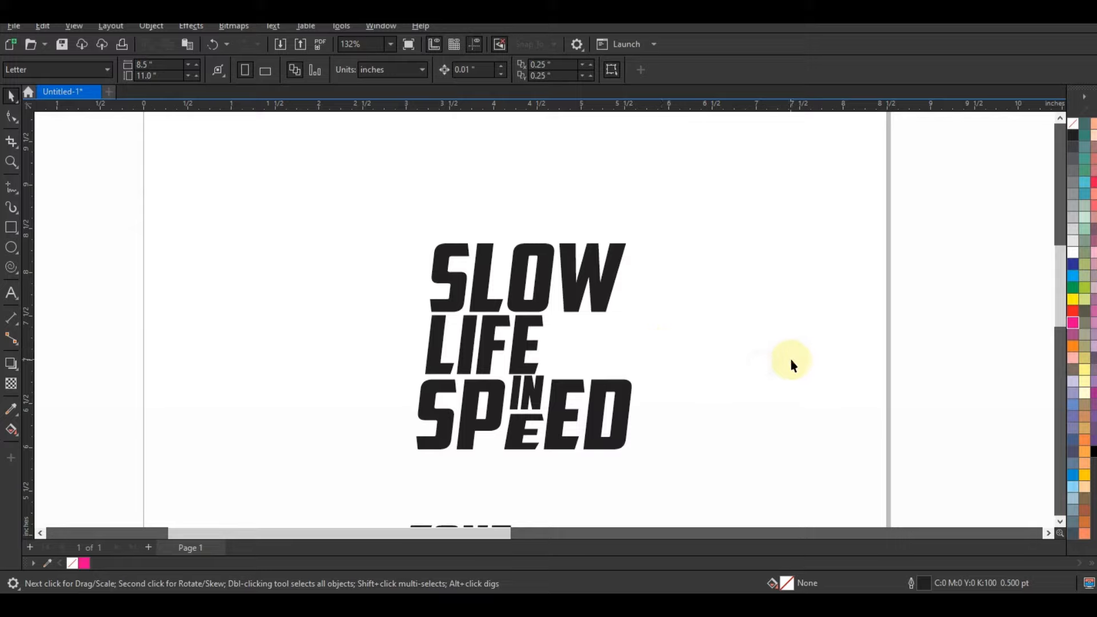
Move ZONE under the end of SPEED, enlarge it to about 54 pt and widen it to about 107%
left_click(1060, 521)
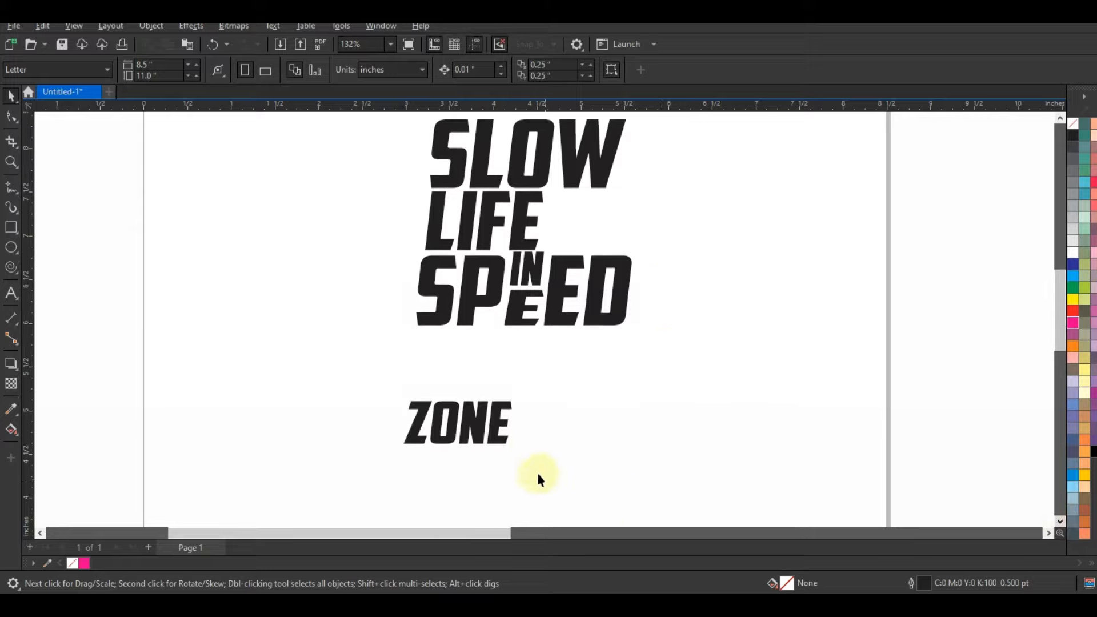
left_click_drag(500, 432, 613, 355)
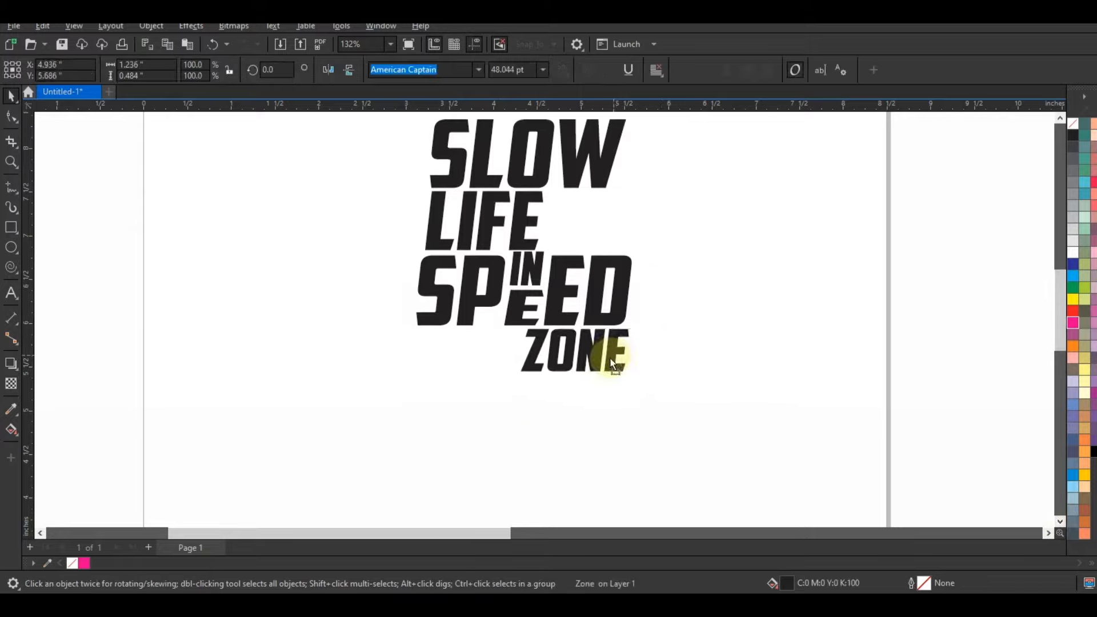
left_click_drag(514, 381, 491, 358)
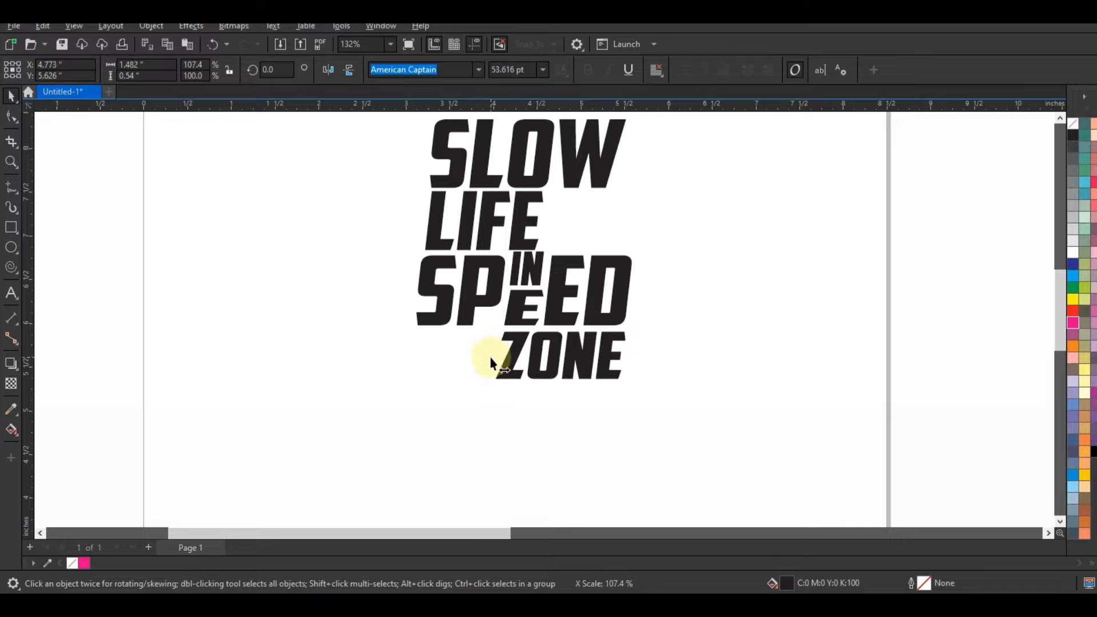
left_click(740, 410)
Widen the word SLOW to about 112% so it extends past the end of SPEED
key("F3")
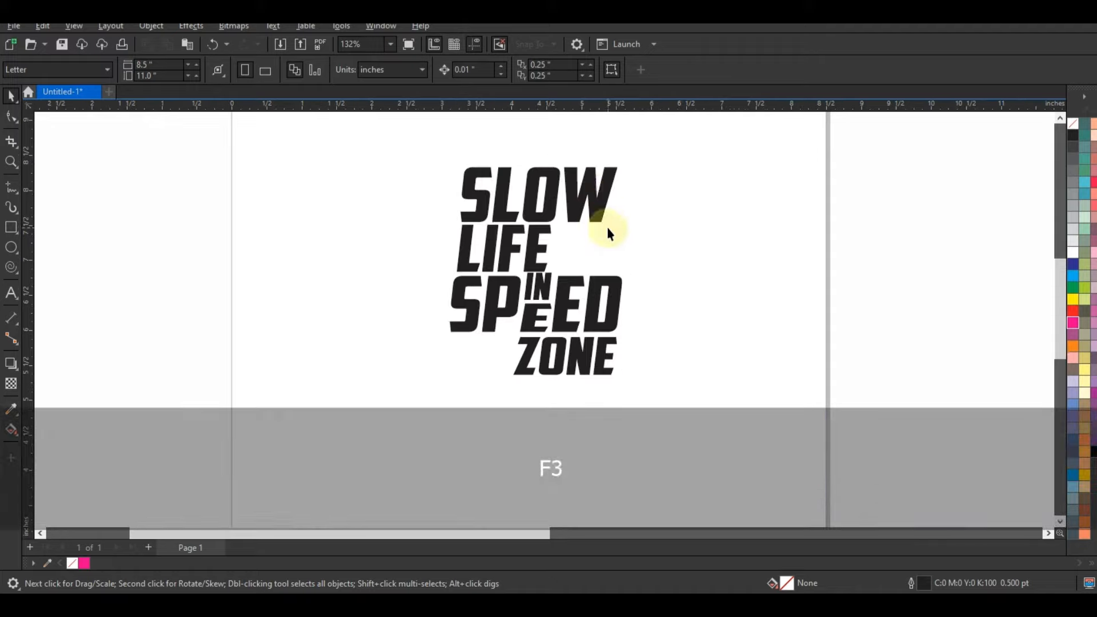
left_click(612, 216)
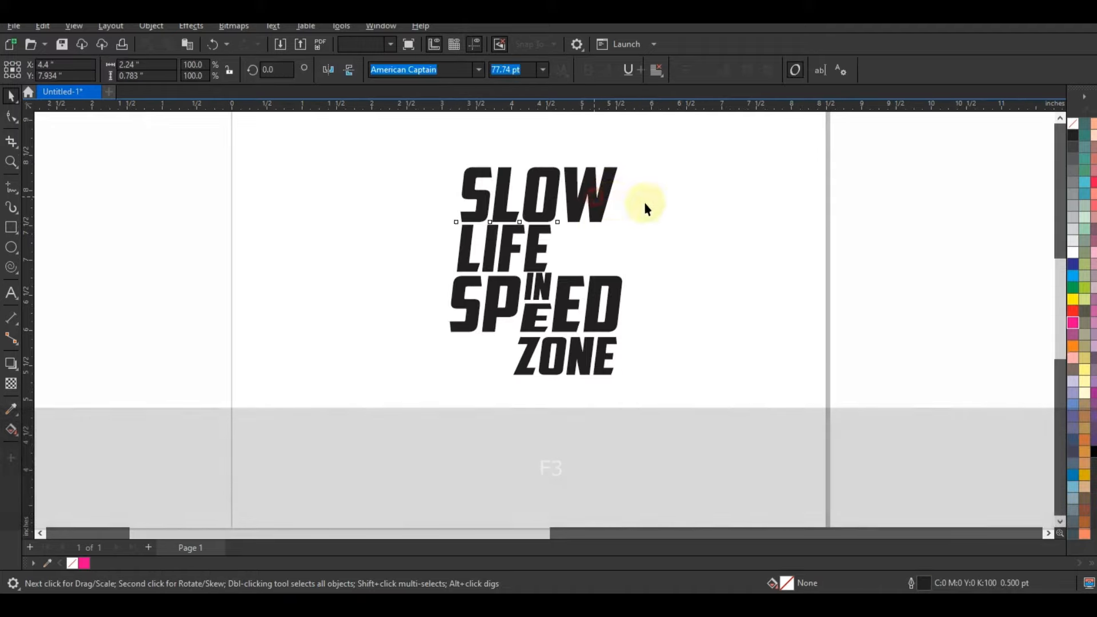
left_click_drag(617, 194, 643, 197)
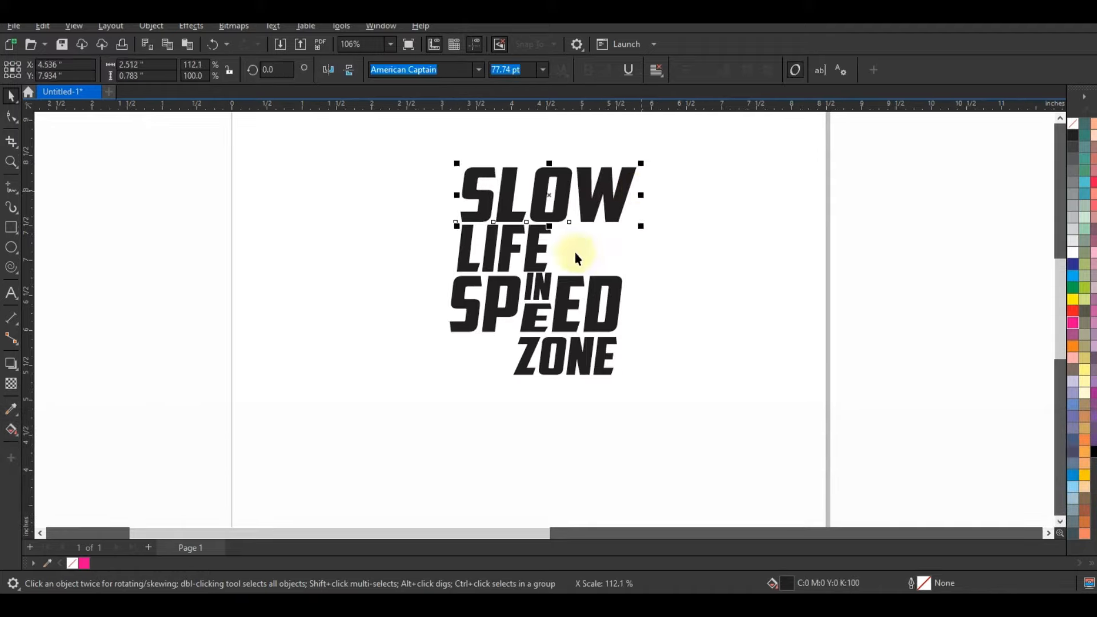
Trace the motorcycle rider bitmap with an outline trace of the Low quality image type, setting Detail to 100
key("F3")
key("Escape")
left_click(667, 297)
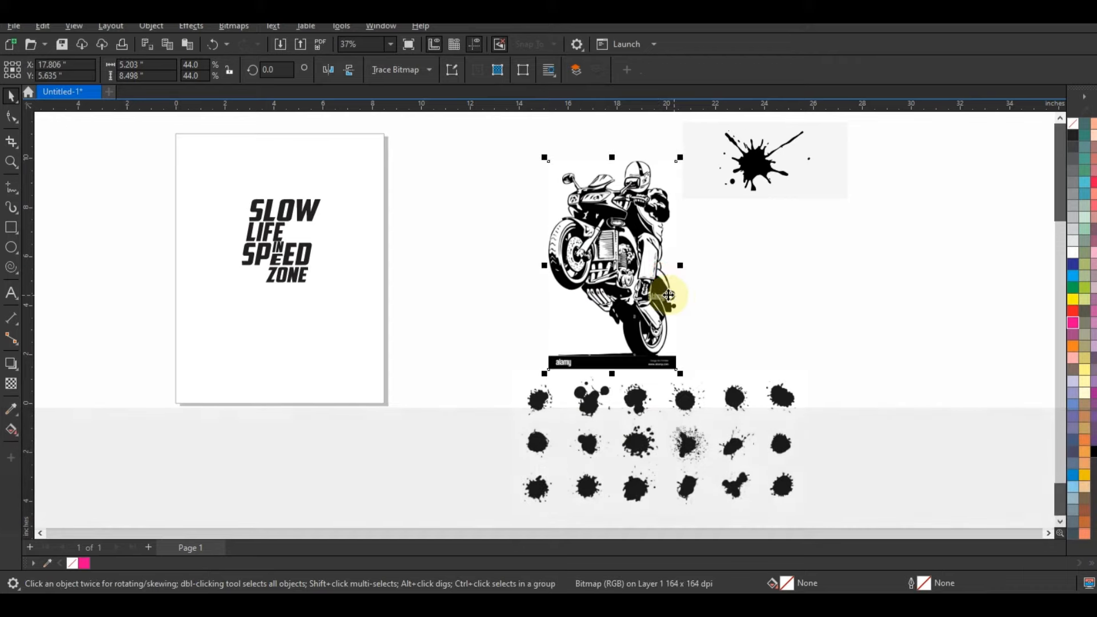
right_click(669, 296)
mouse_move(728, 249)
left_click(846, 304)
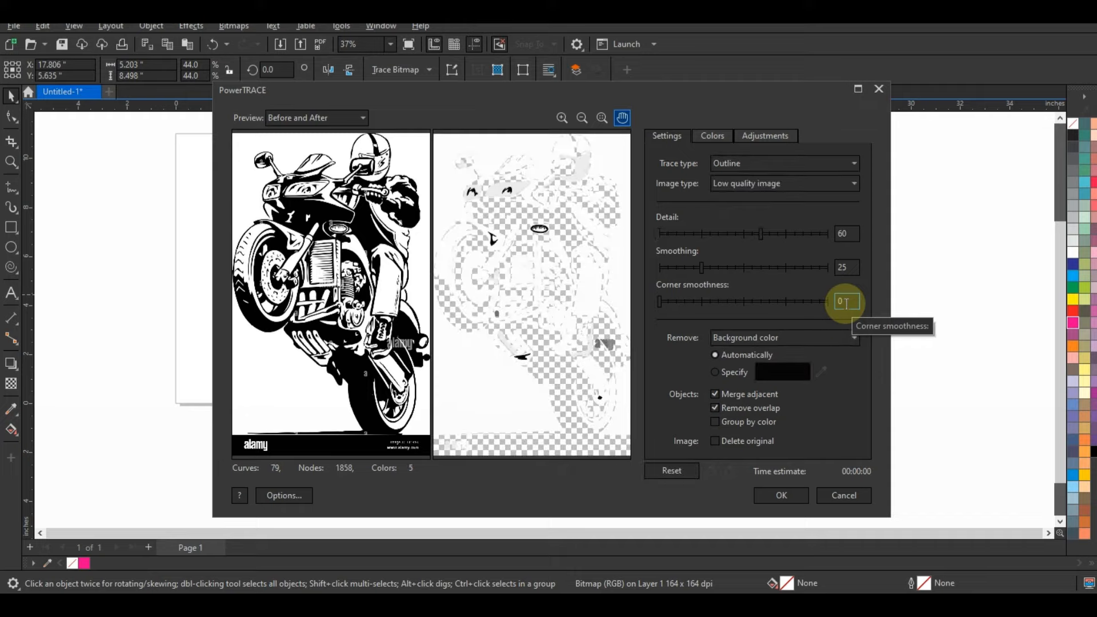
left_click(830, 234)
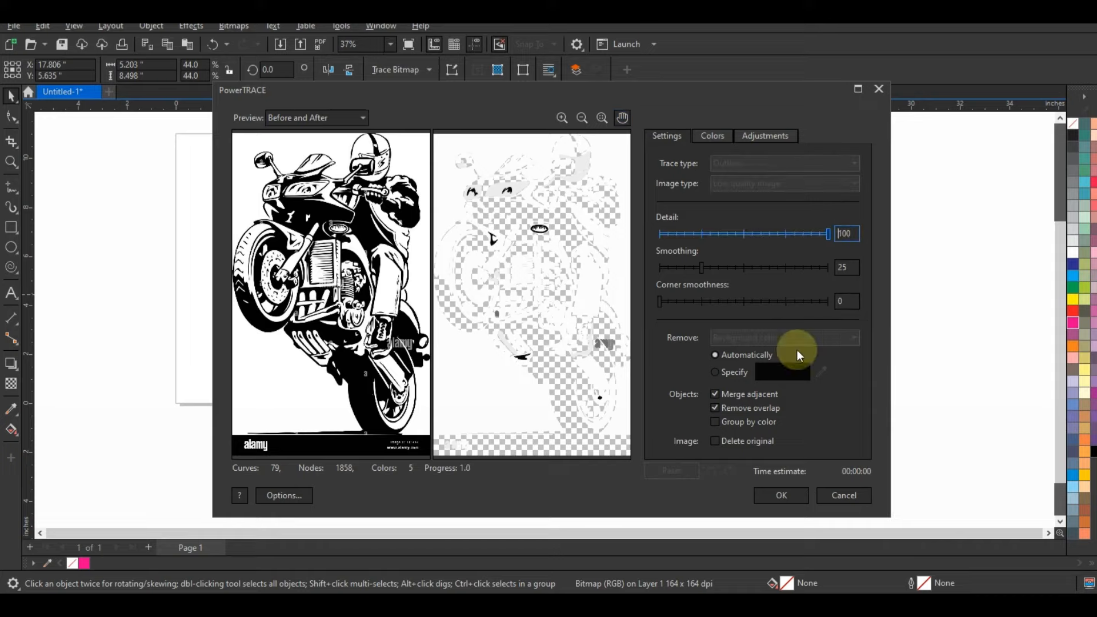
left_click(775, 496)
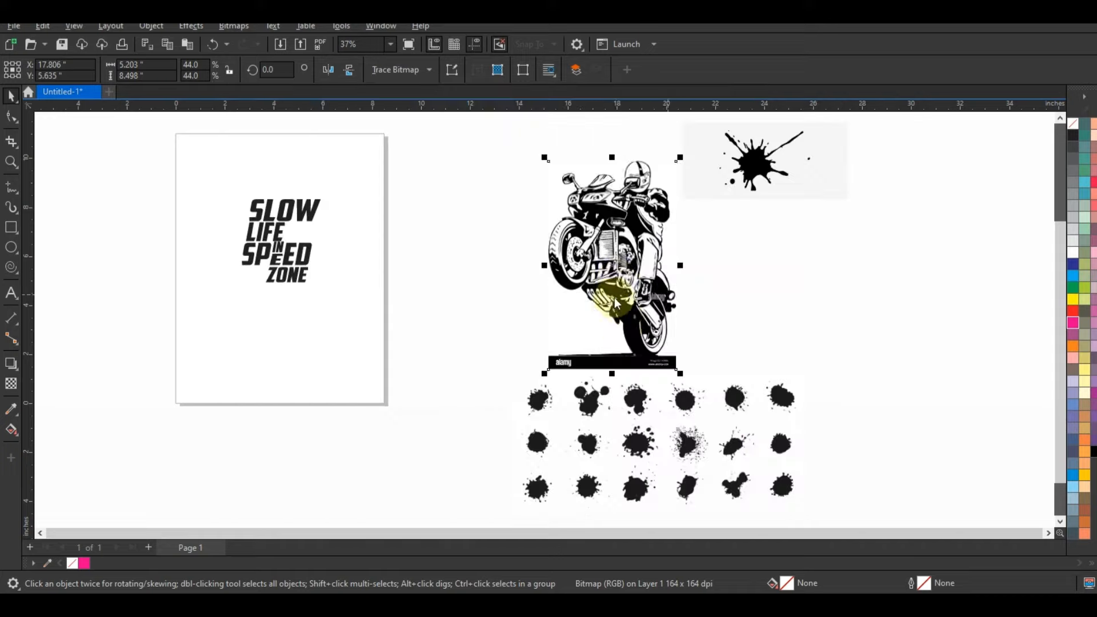
Move the traced motorcycle clear of the splatter images, delete the original bitmap and select the traced group
left_click_drag(588, 350, 926, 361)
left_click(631, 304)
key("Delete")
left_click(935, 338)
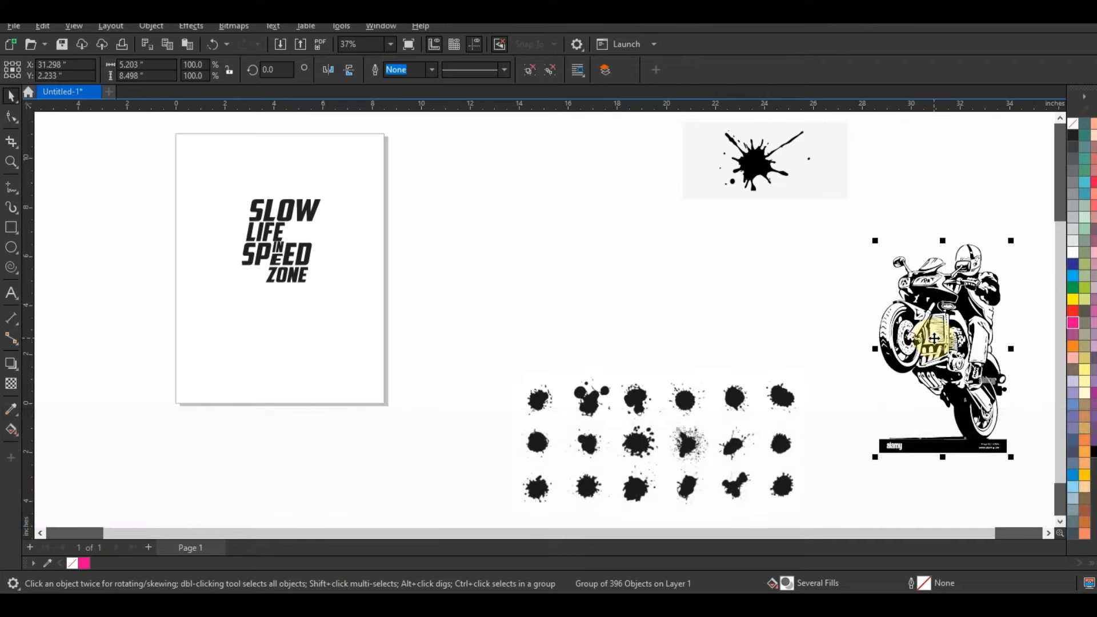
Move the traced motorcycle beside the page and delete a background piece of the trace
left_click_drag(934, 338, 510, 221)
key("shift+F2")
key("Escape")
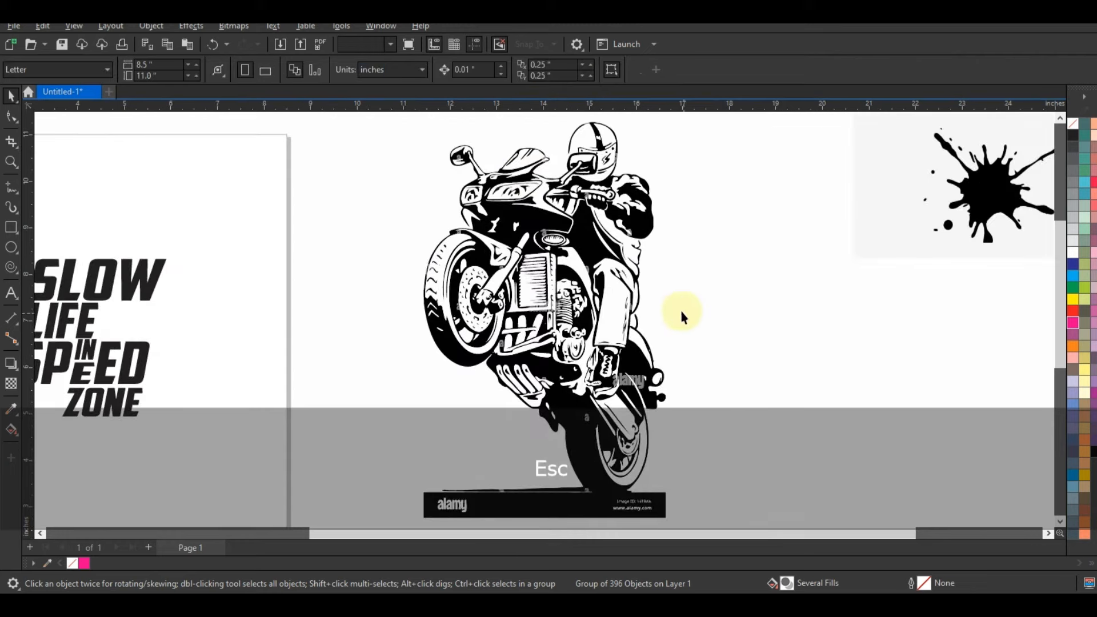
key("Delete")
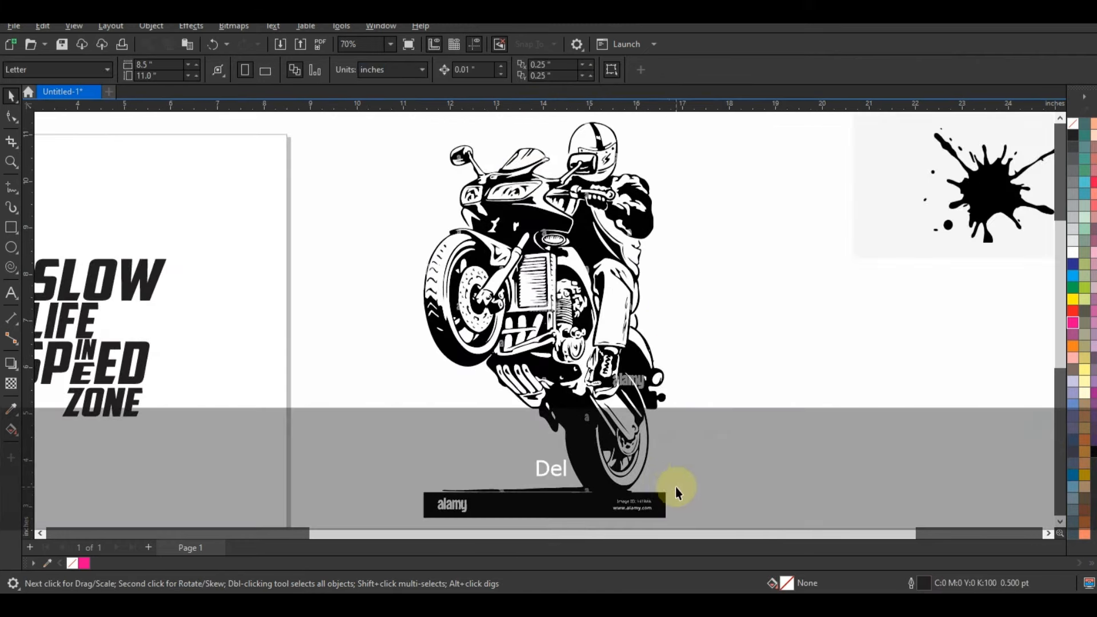
Delete the stray watermark pieces and the far end of the ground shadow below the motorcycle's rear wheel
left_click(11, 162)
left_click_drag(367, 411, 735, 503)
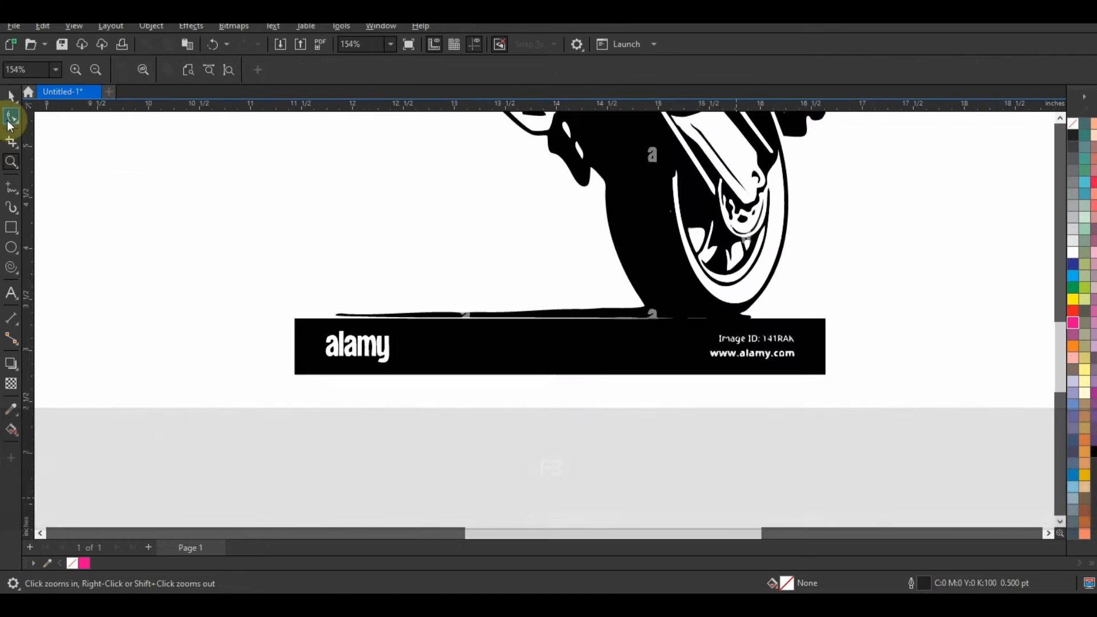
left_click(11, 116)
left_click(11, 95)
left_click_drag(223, 314, 417, 393)
key("Delete")
left_click_drag(544, 431, 882, 325)
left_click(814, 328)
left_click(483, 313)
left_click_drag(385, 285, 400, 320)
key("Delete")
left_click(399, 316)
key("Delete")
left_click_drag(277, 276, 617, 366)
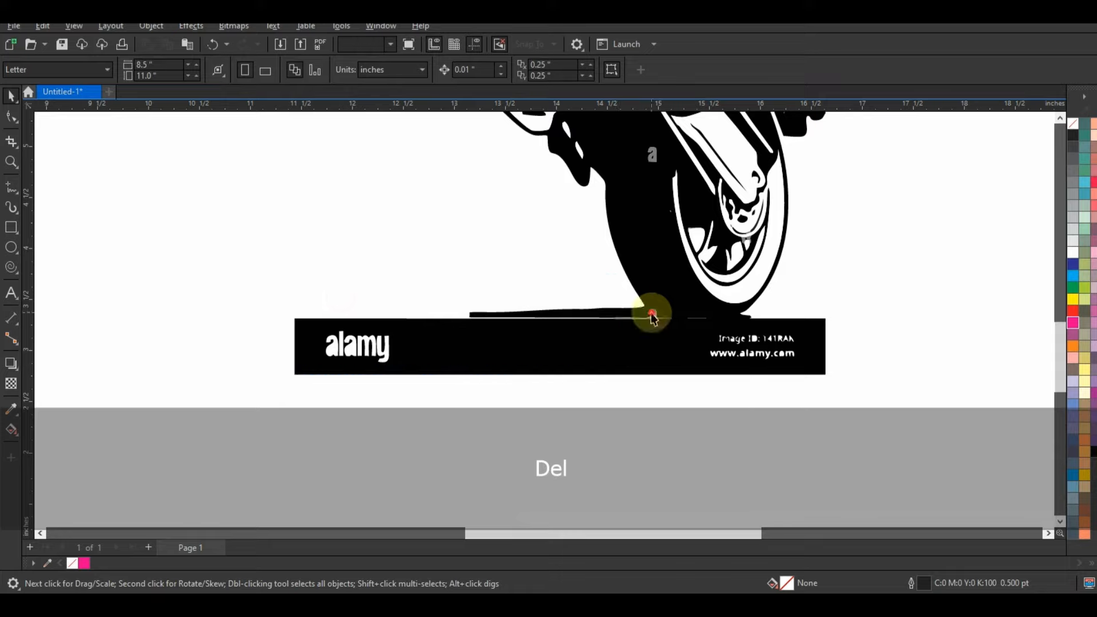
Trim off the alamy banner with a rectangle about 5.99 by 1.08 inches drawn from the tyre's base, and delete the rectangle
left_click(8, 229)
left_click_drag(856, 426, 247, 315)
key("space")
left_click(644, 284, "shift")
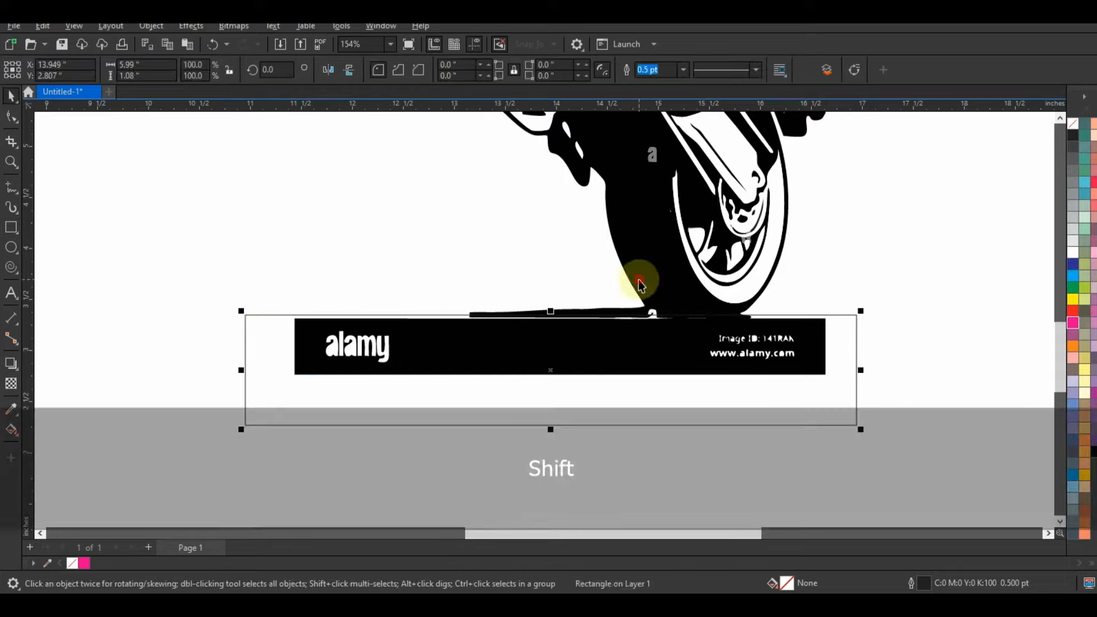
left_click(423, 70)
left_click(556, 319)
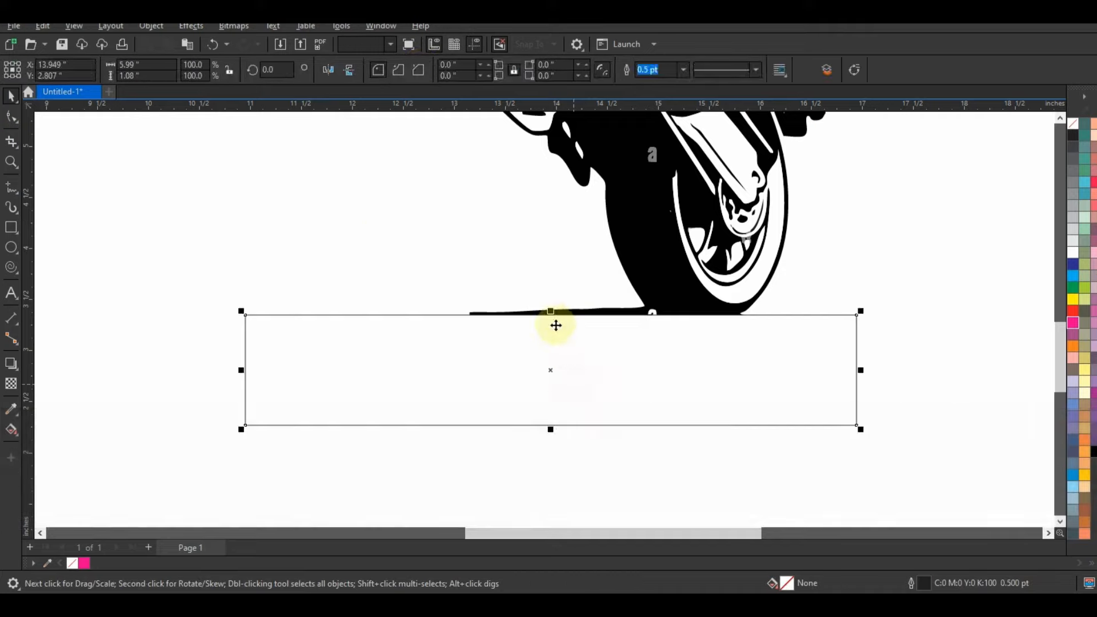
key("Delete")
Remove the ground shadow in front of the rear tyre by deleting its nodes with the Shape tool
left_click(11, 116)
left_click(500, 320)
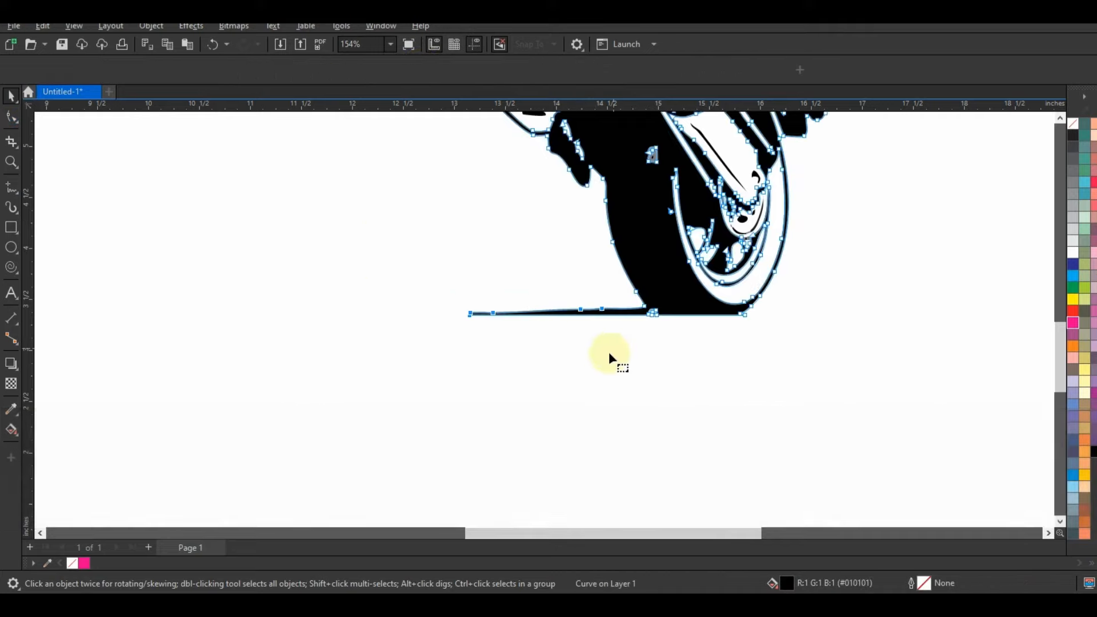
key("Delete")
key("F10")
left_click(499, 314)
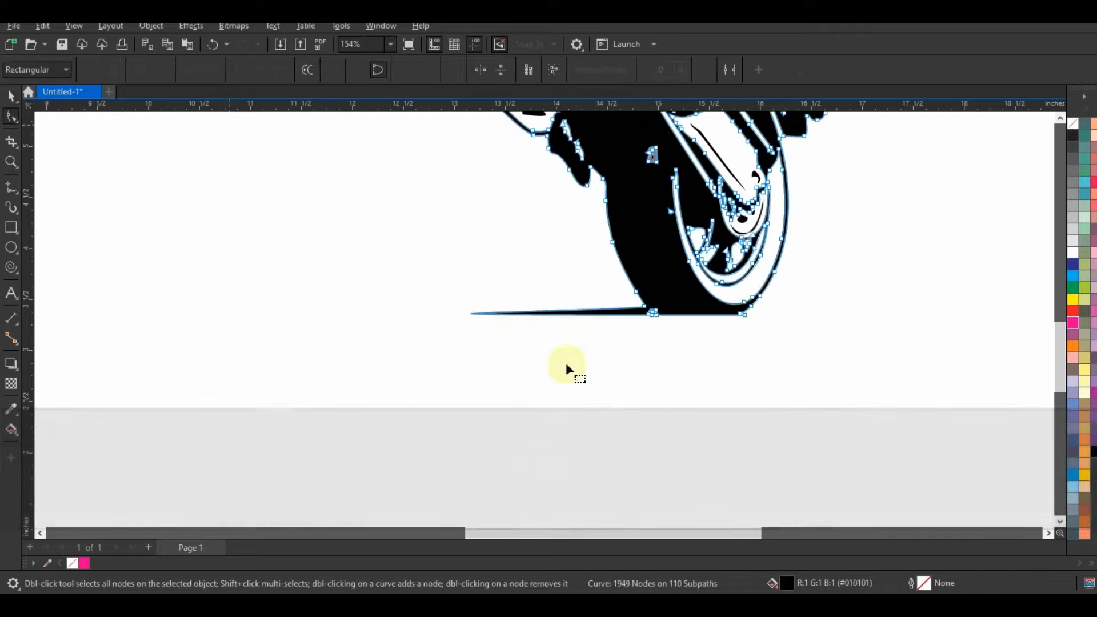
key("Delete")
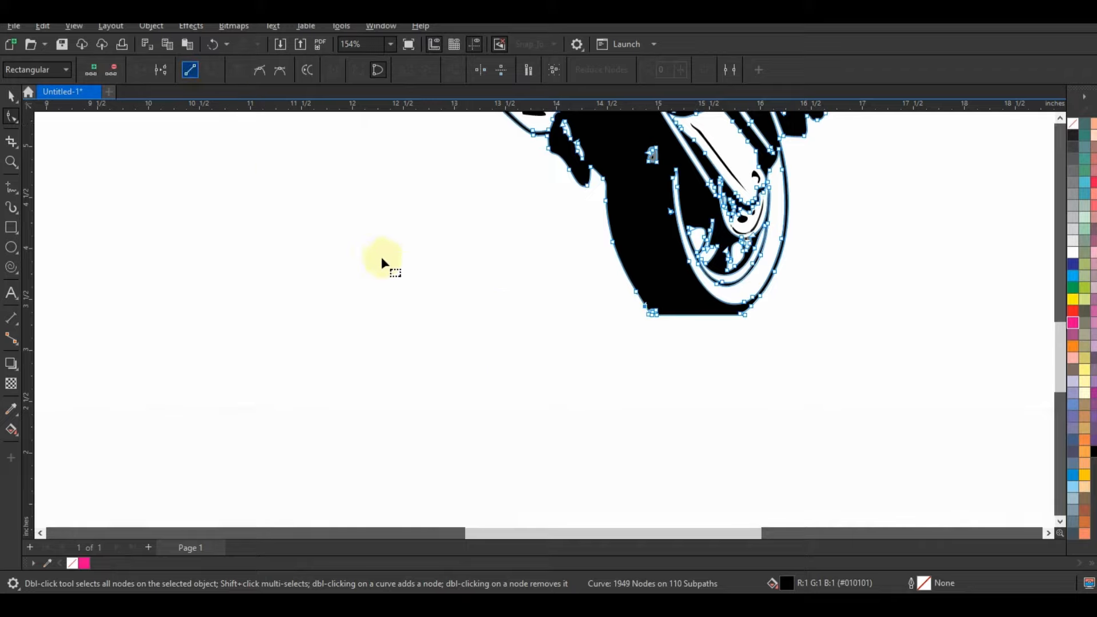
Group all the cleaned-up motorcycle pieces and scale the group down to about 24.4%
left_click(11, 95)
key("F3")
key("F3")
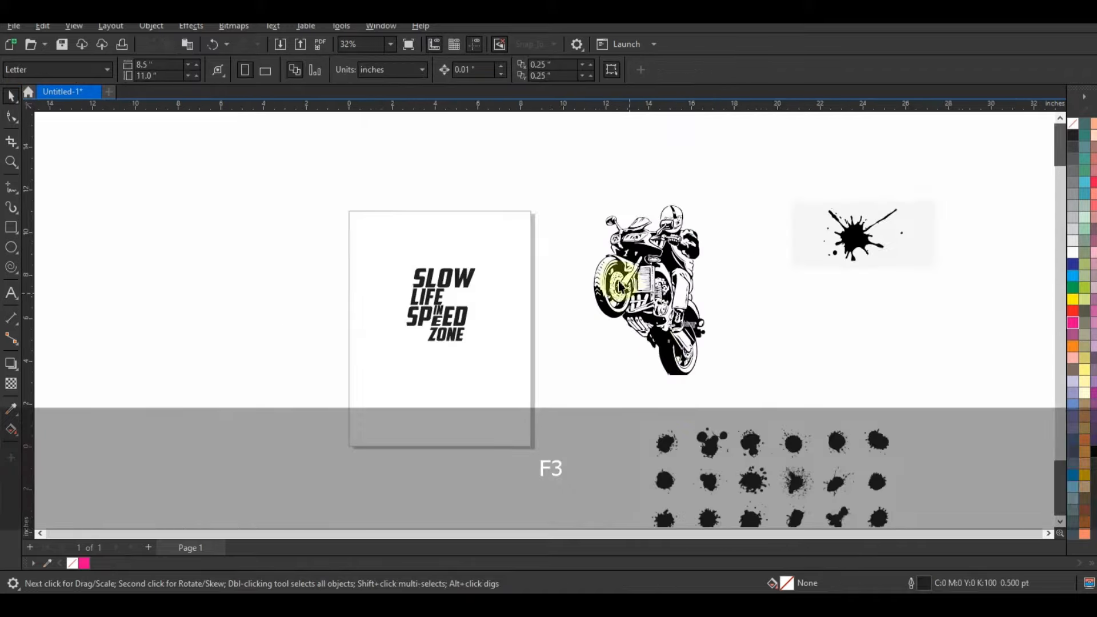
left_click_drag(544, 177, 749, 388)
key("ctrl+g")
left_click_drag(702, 212, 677, 264)
Move the motorcycle onto the lettering, bring it to the front and mirror it horizontally
left_click_drag(649, 290, 457, 297)
key("shift+F2")
key("shift+Page_Up")
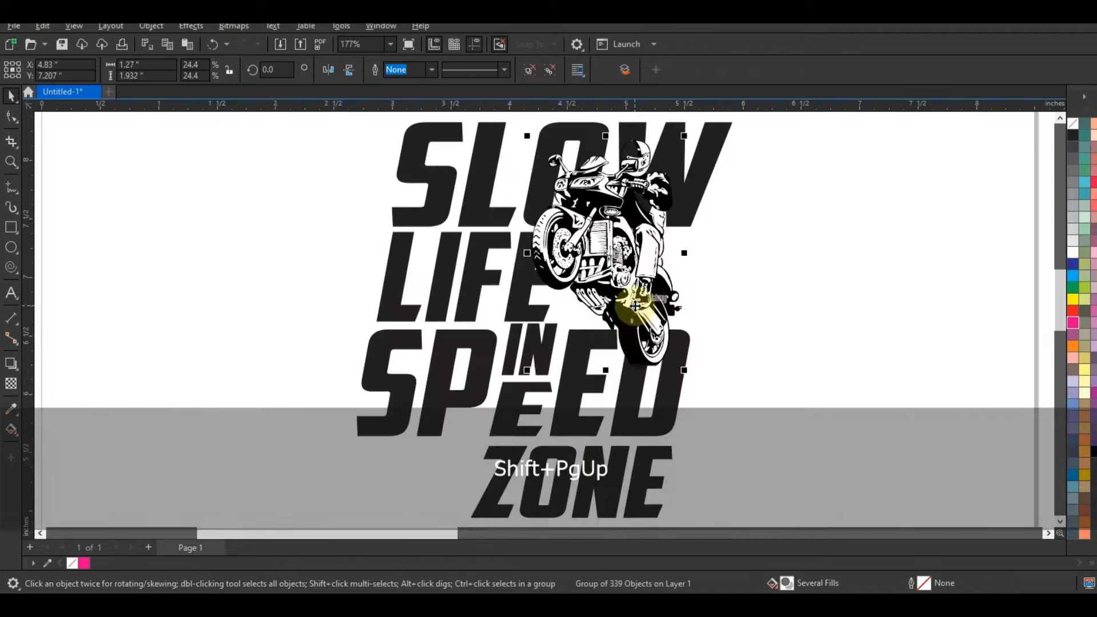
scroll(635, 306, "down", 1)
left_click(328, 69)
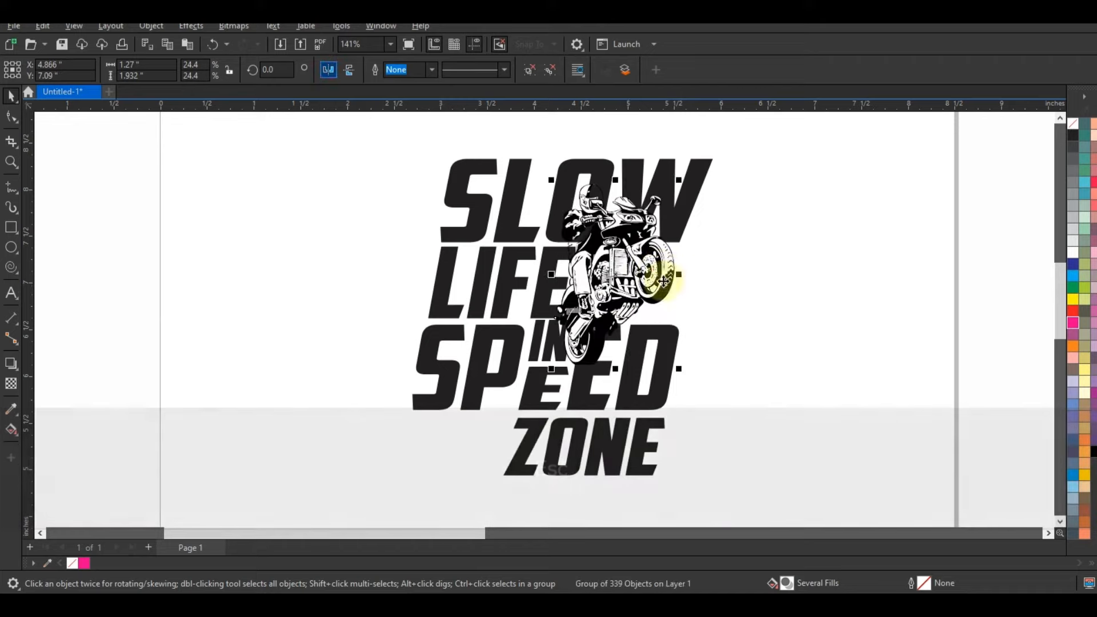
Scale the motorcycle to about 20.5% and tilt it about 30 degrees clockwise over the end of SLOW and LIFE
left_click_drag(664, 280, 688, 290)
left_click_drag(703, 189, 693, 205)
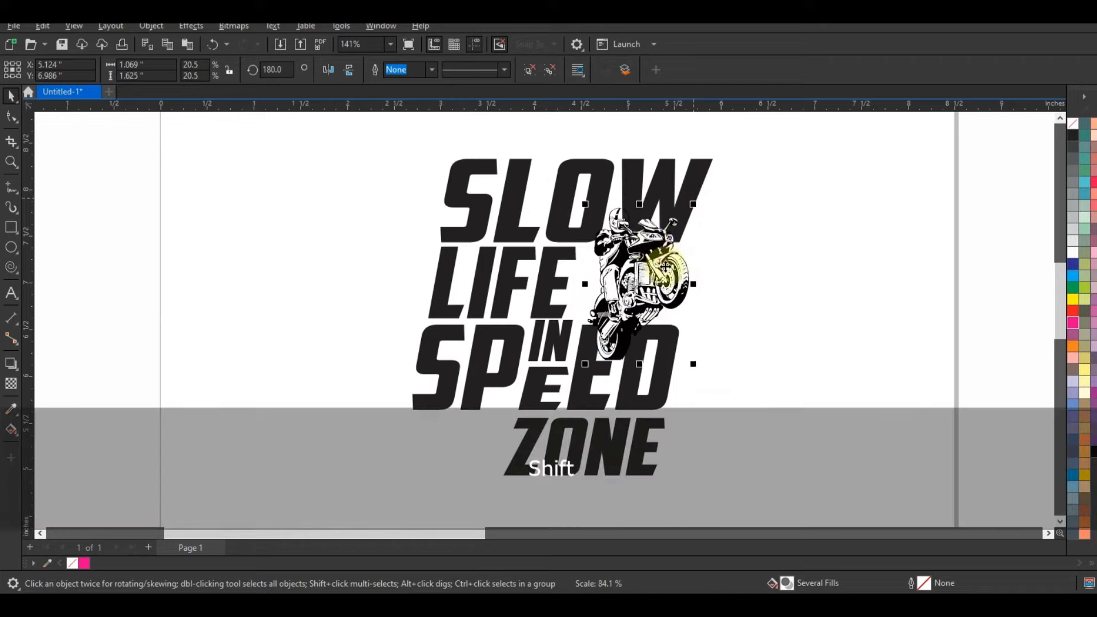
left_click_drag(666, 266, 648, 238)
left_click(658, 251)
left_click_drag(672, 187, 694, 227)
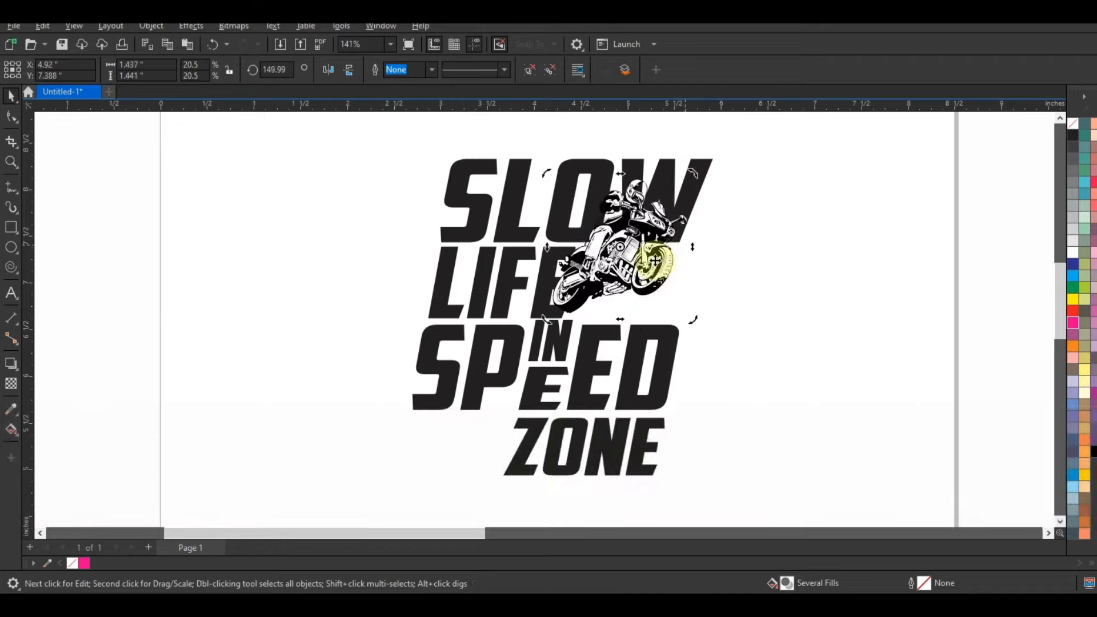
Resize the tilted motorcycle to about 23% and position it in the gap after LIFE, overlapping SLOW and SPEED
left_click_drag(654, 257, 657, 268)
left_click_drag(698, 196, 717, 183)
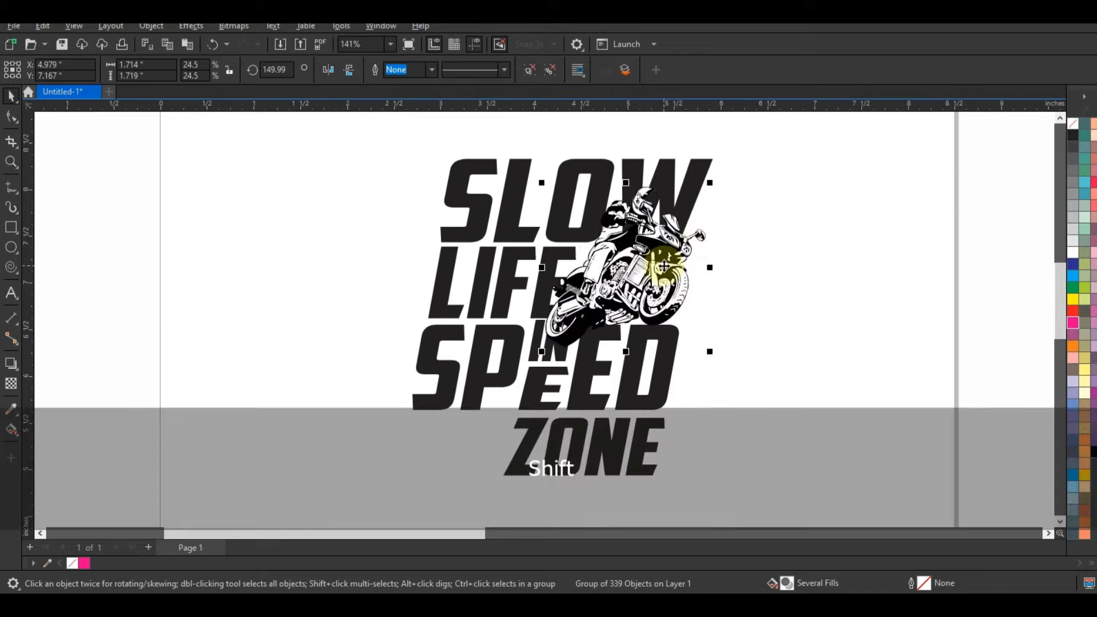
left_click_drag(663, 266, 667, 265)
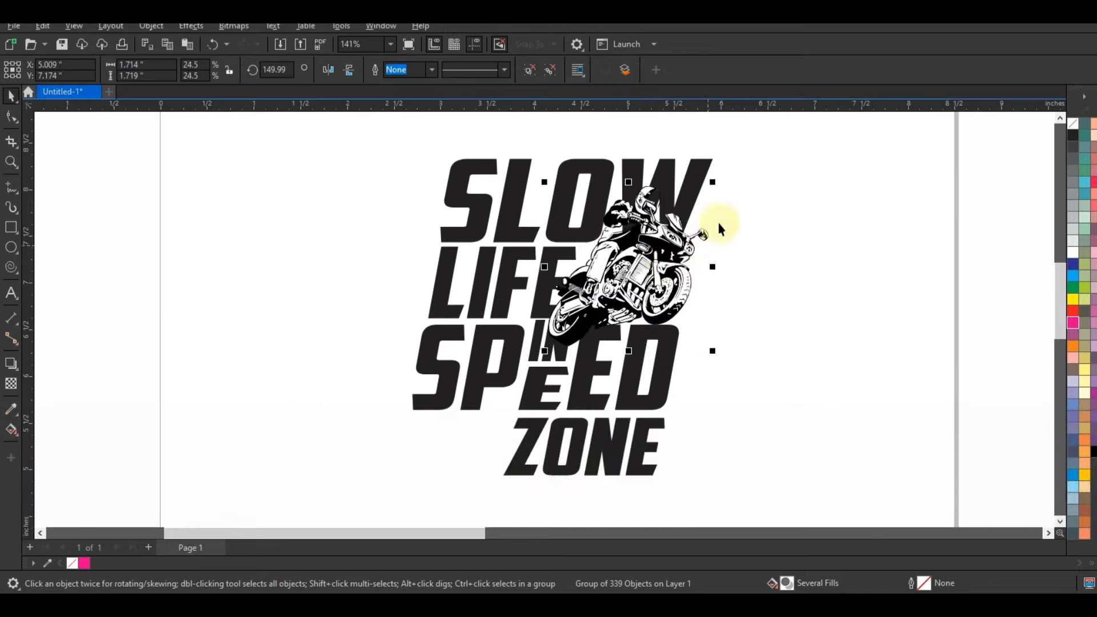
left_click_drag(715, 186, 708, 187)
left_click_drag(656, 275, 662, 279)
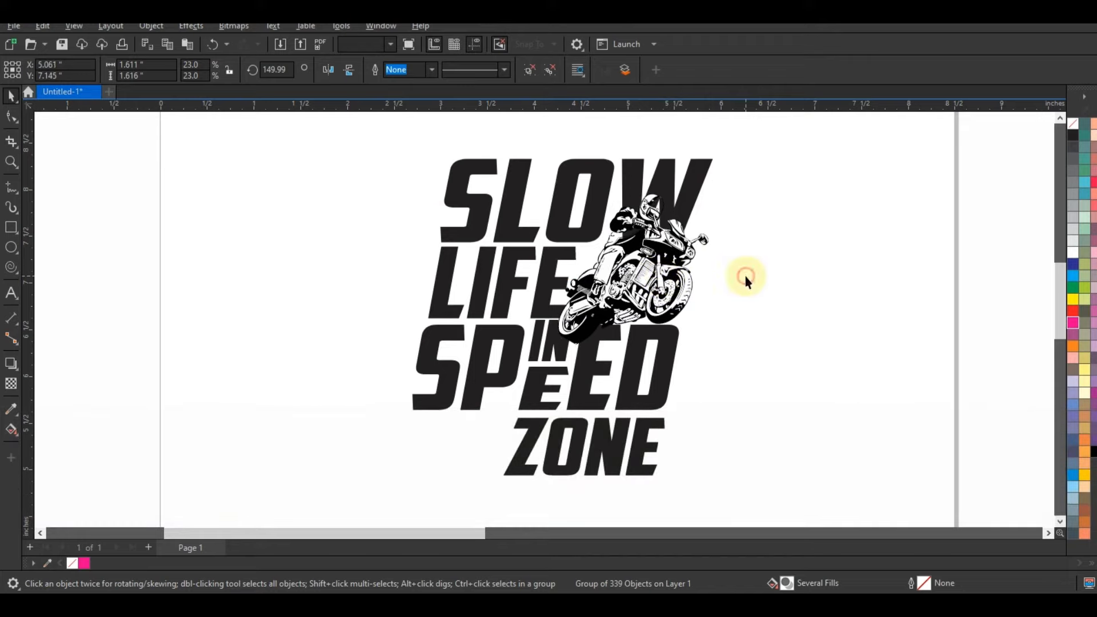
left_click(746, 276)
left_click(495, 235)
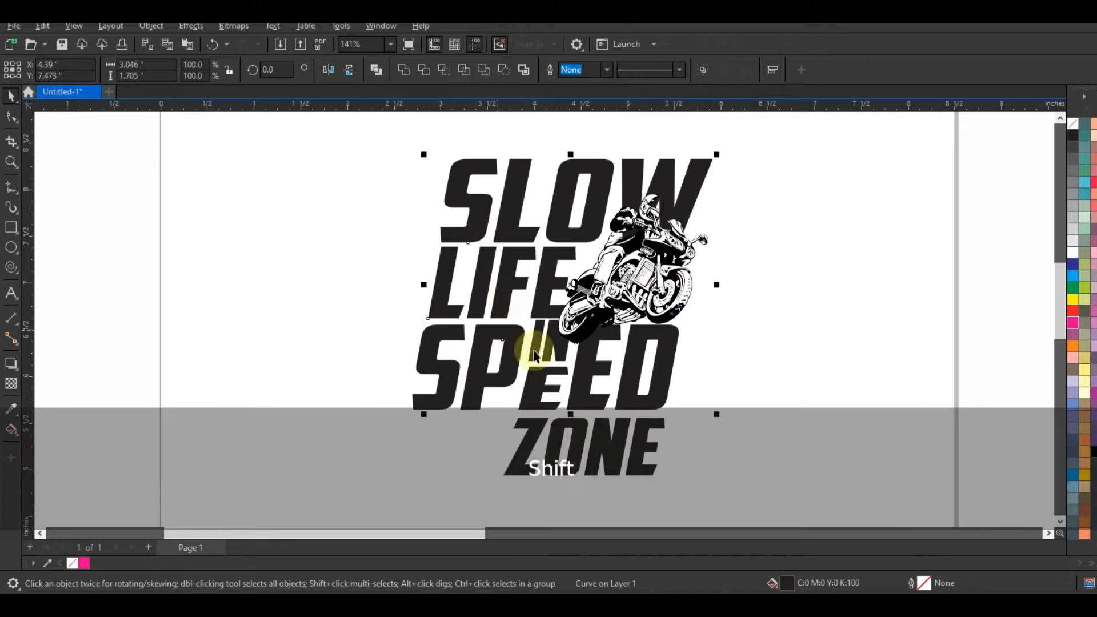
left_click(538, 391, "shift")
left_click(538, 391, "shift")
left_click(588, 391, "shift")
left_click(619, 399, "shift")
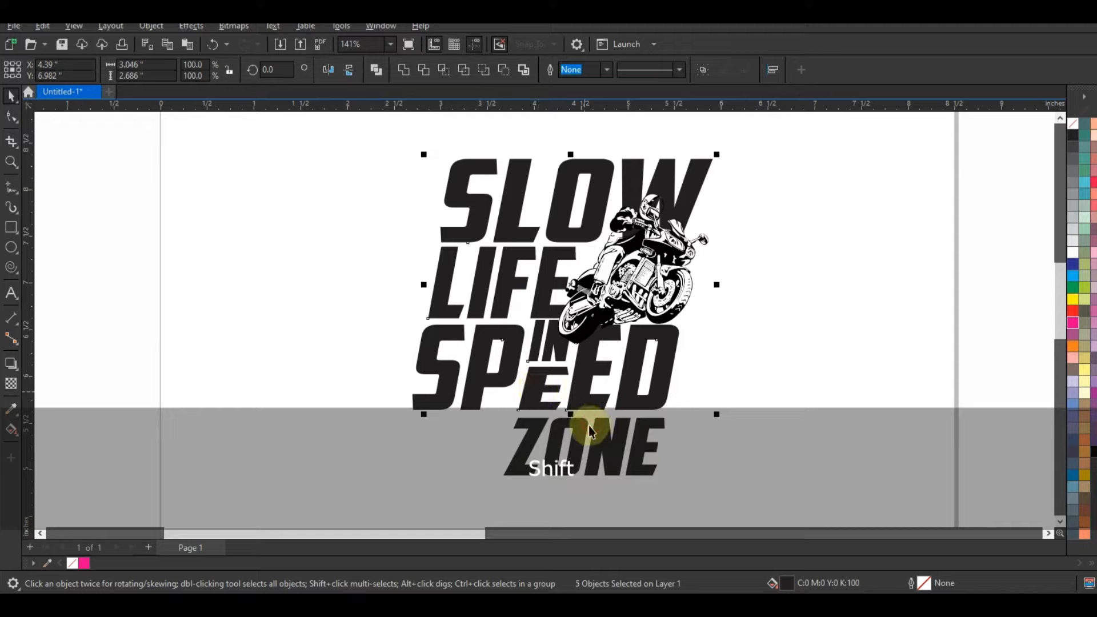
key("Delete")
key("ctrl+z")
Select all the lettering pieces of SLOW LIFE IN SPEED ZONE and convert them to curves
left_click(452, 369)
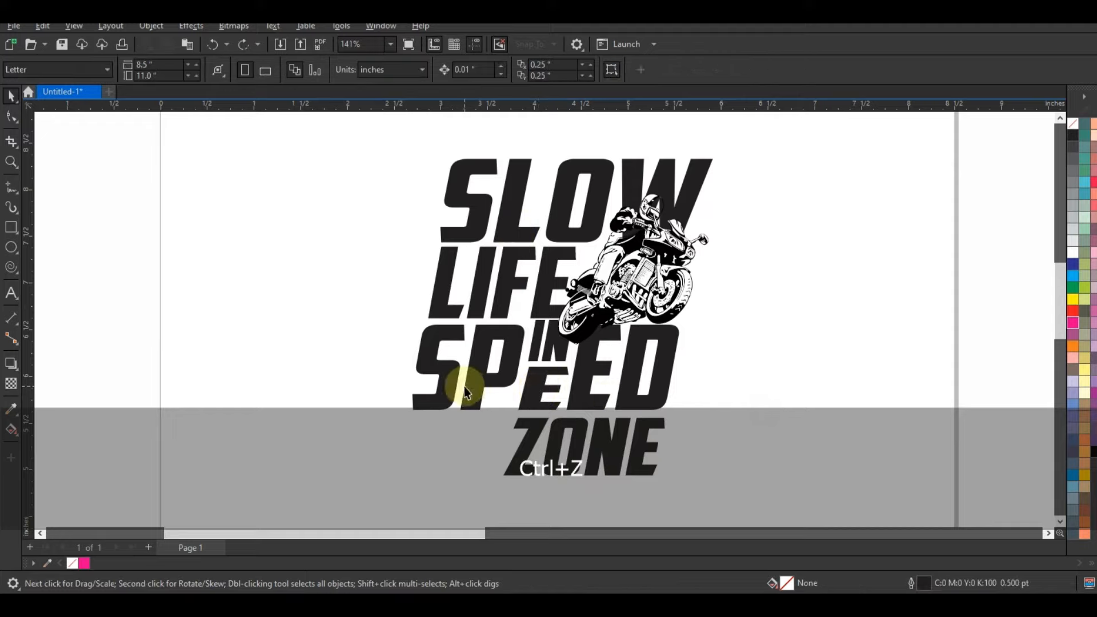
left_click(480, 393, "shift")
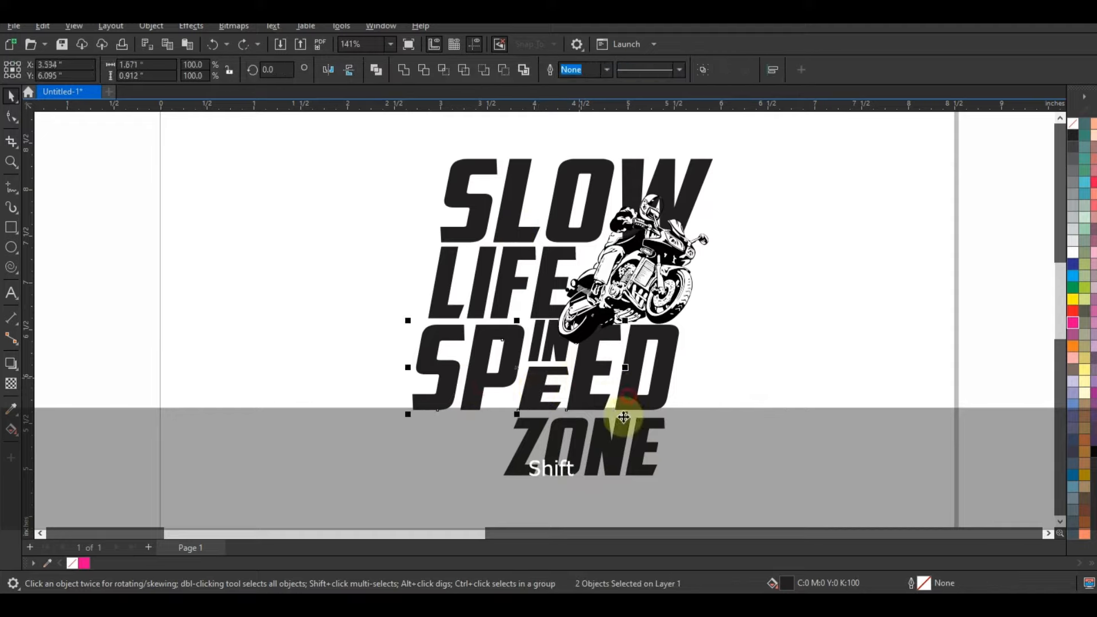
left_click(531, 346, "shift")
left_click(503, 291, "shift")
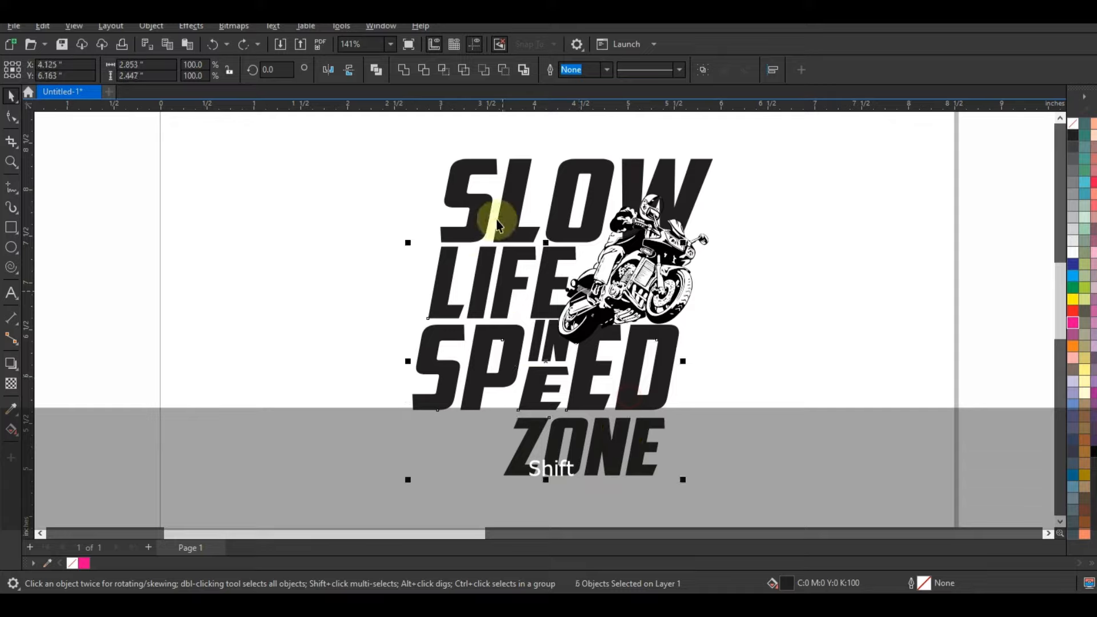
key("ctrl+q")
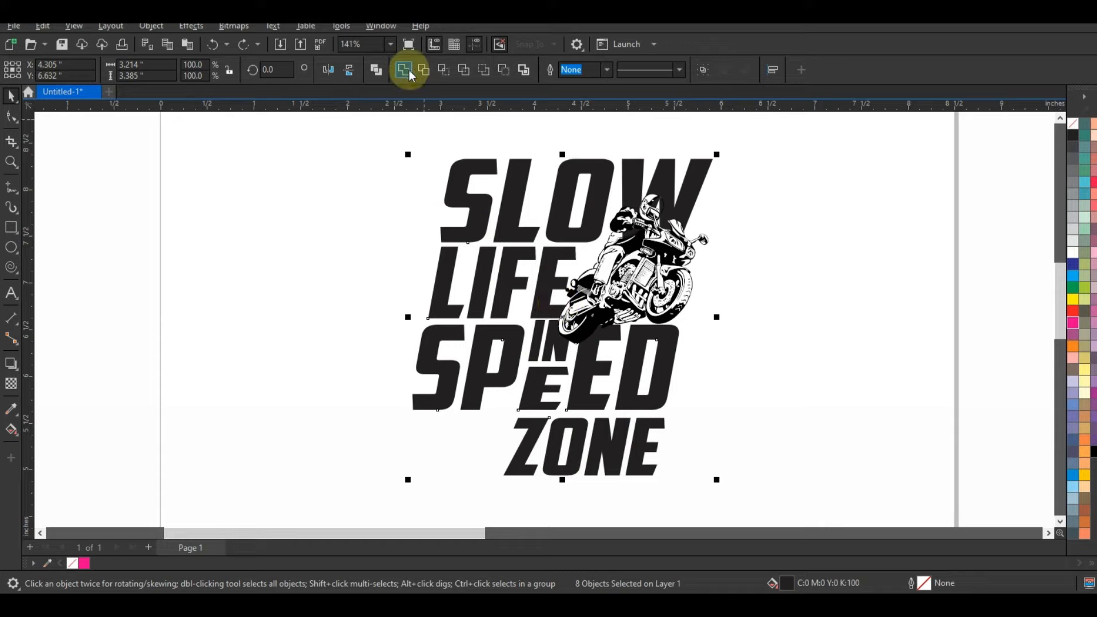
Select the lettering together with the motorcycle and place a duplicate of the whole design beside the original
key("F3")
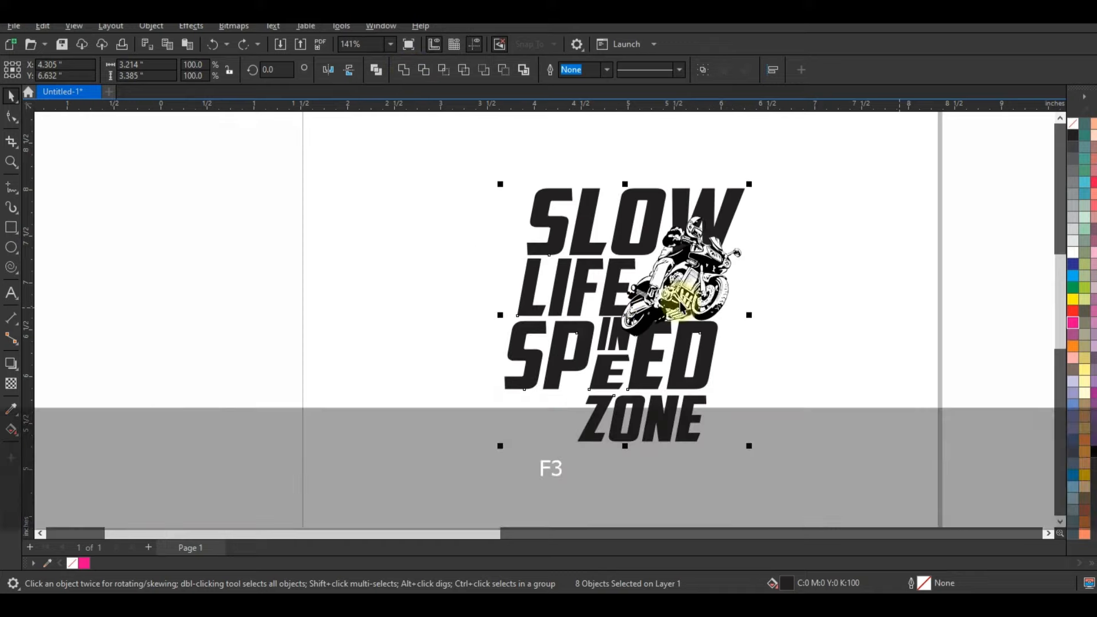
left_click_drag(483, 161, 797, 510)
left_click_drag(832, 316, 531, 315)
right_click(531, 315)
key("Escape")
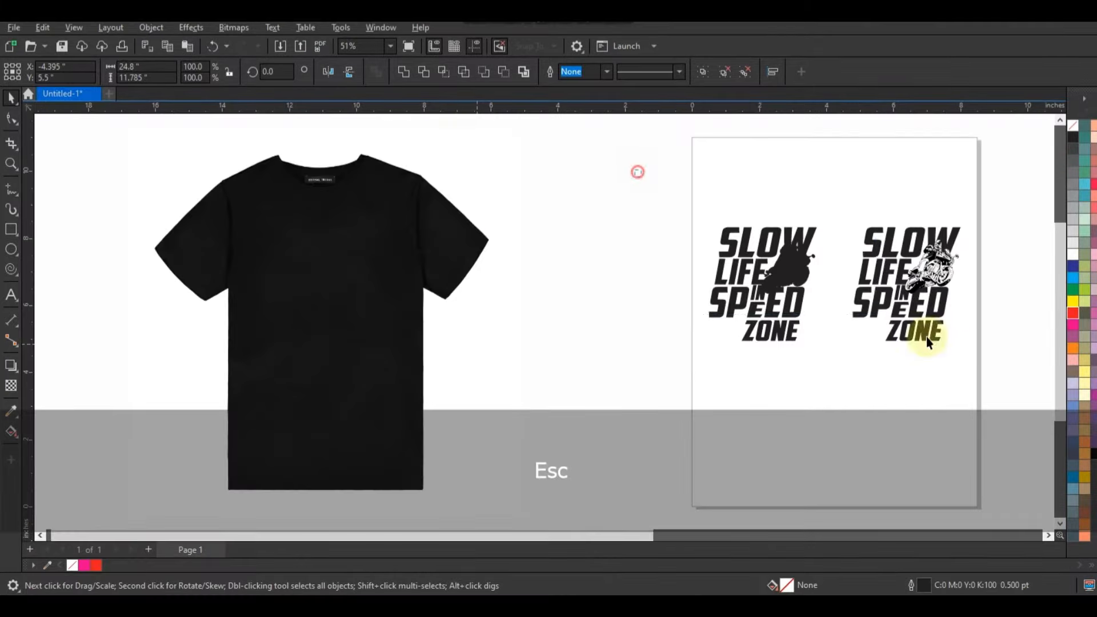
Move the solid silhouette copy of the design onto the chest of the black T-shirt, with the detailed copy left outside the shirt
left_click_drag(927, 337, 962, 359)
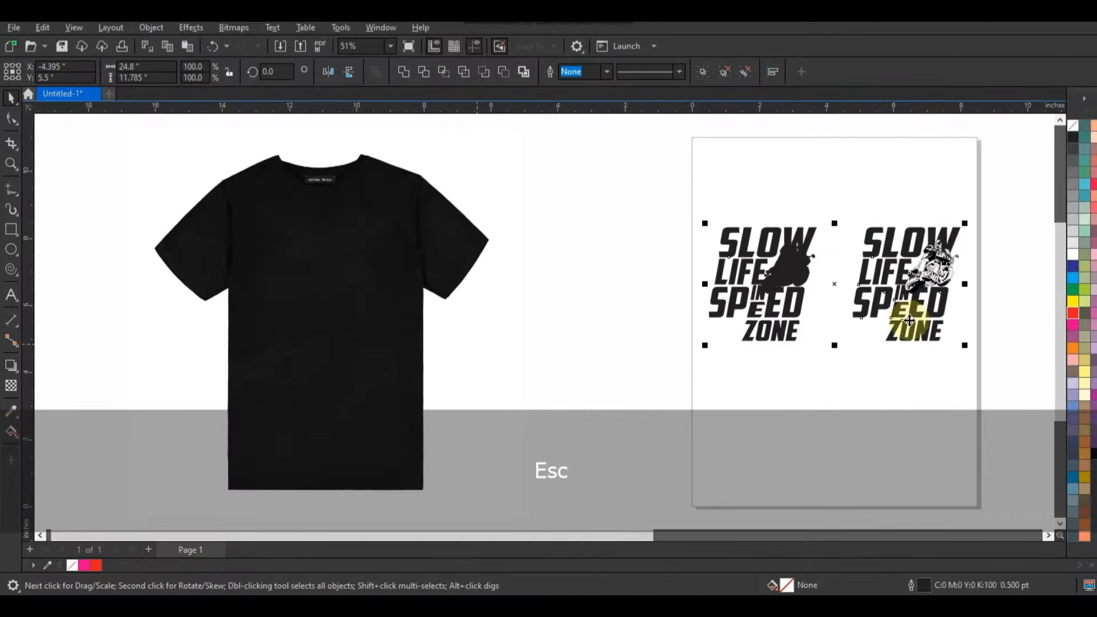
left_click_drag(917, 314, 671, 379)
left_click_drag(599, 263, 464, 422)
left_click_drag(547, 342, 345, 342)
left_click_drag(774, 263, 245, 444)
left_click_drag(333, 314, 341, 273)
Fill the silhouette design on the T-shirt with white
left_click(495, 375)
left_click_drag(529, 393, 215, 200)
left_click(1074, 256)
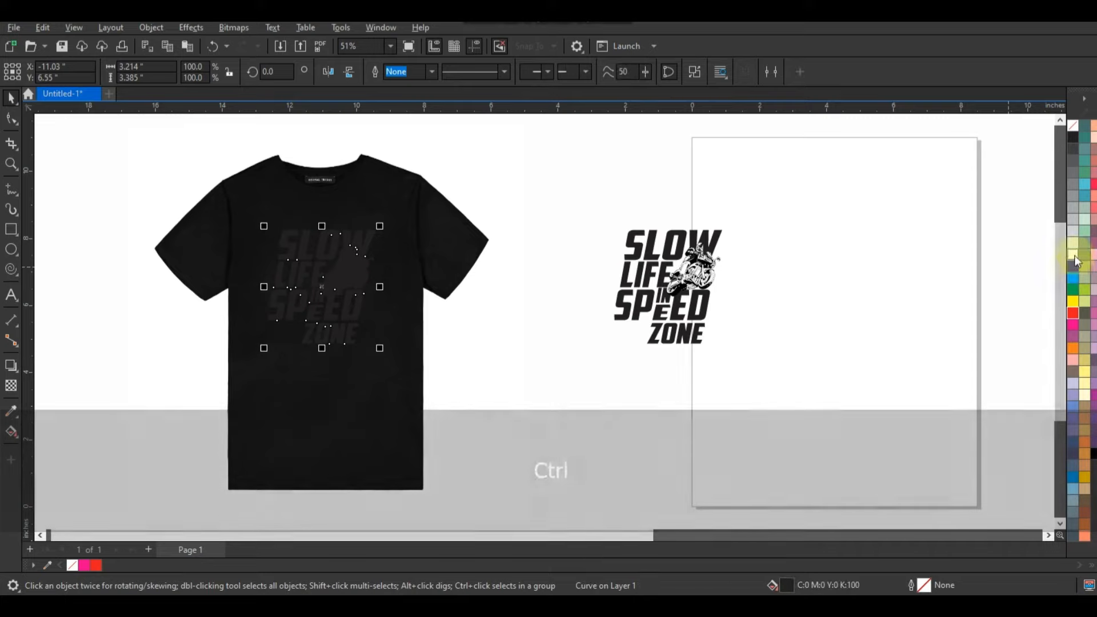
Add an outside contour with 2 steps and an offset of about 0.143 inches to the white silhouette design
left_click(11, 164)
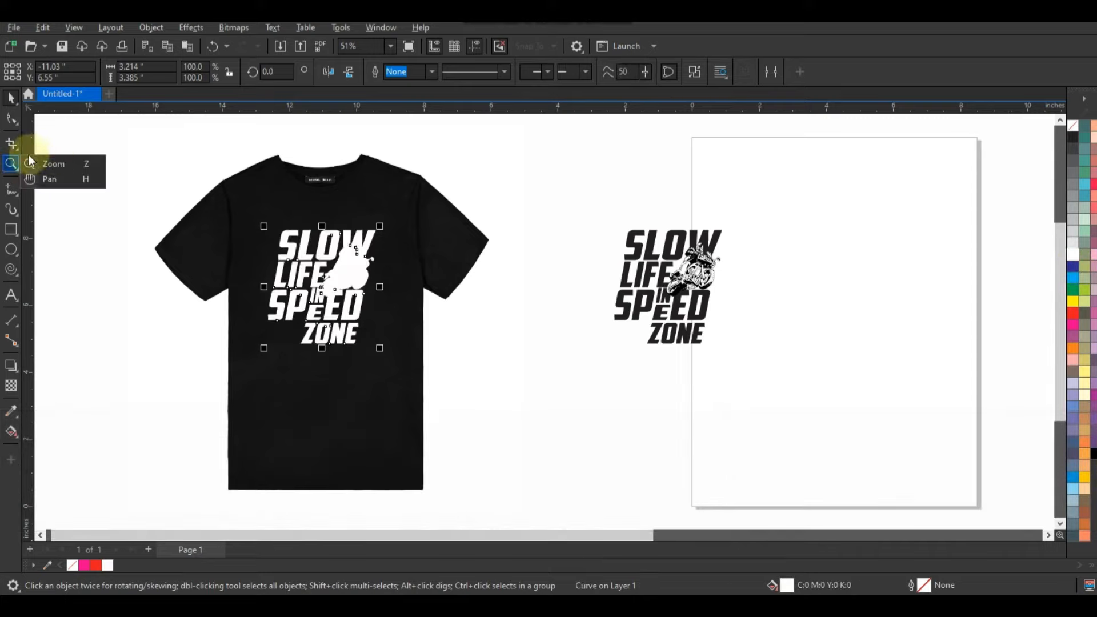
left_click(49, 164)
left_click_drag(245, 191, 474, 371)
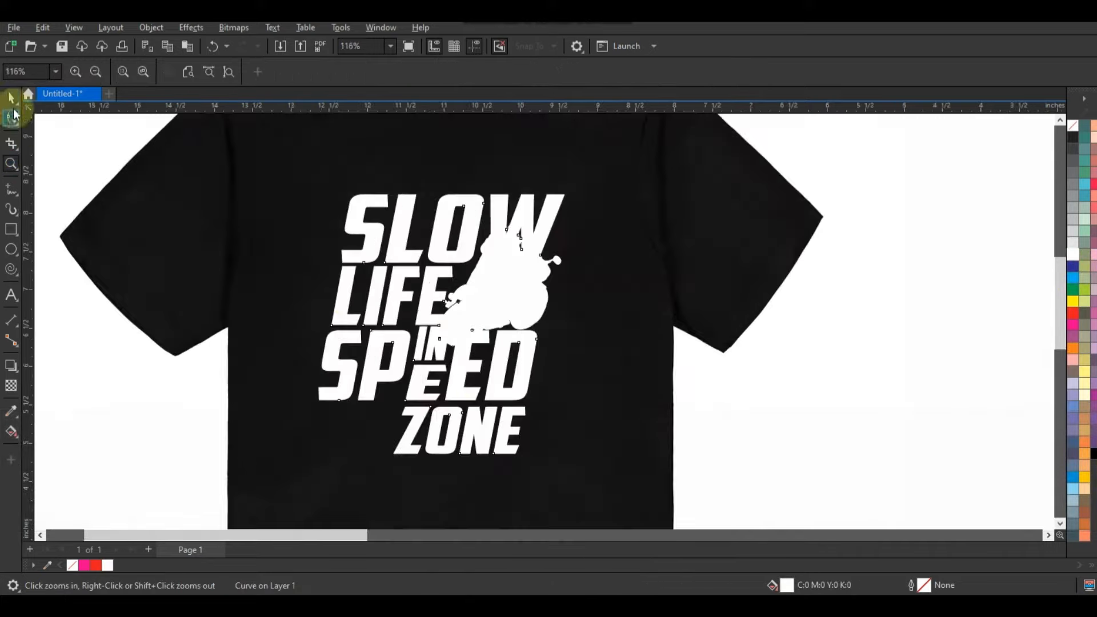
left_click(10, 100)
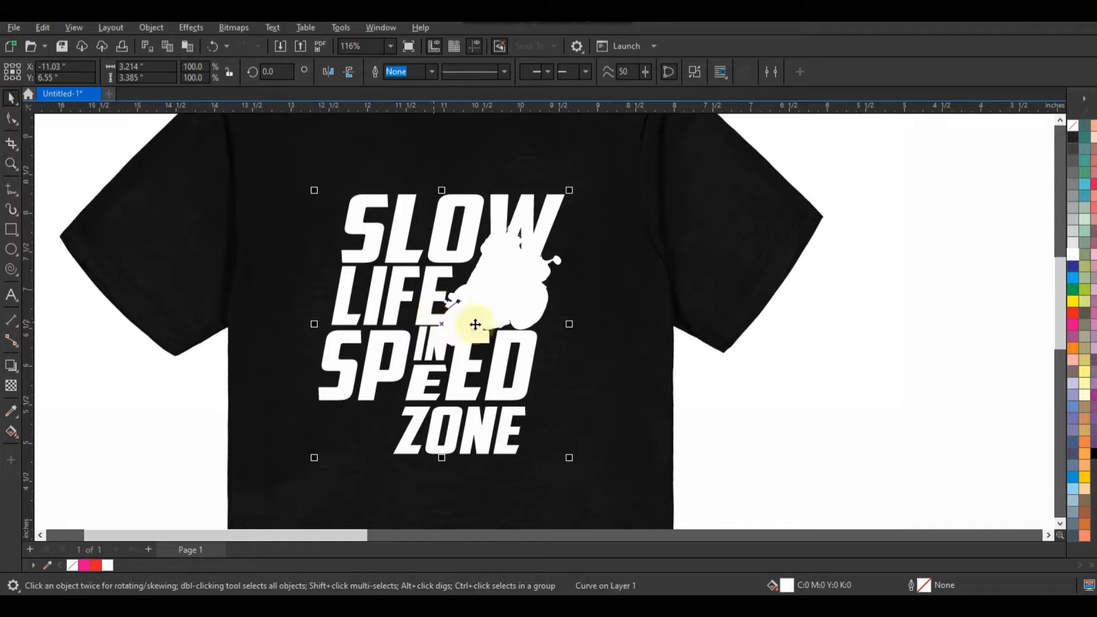
left_click(12, 369)
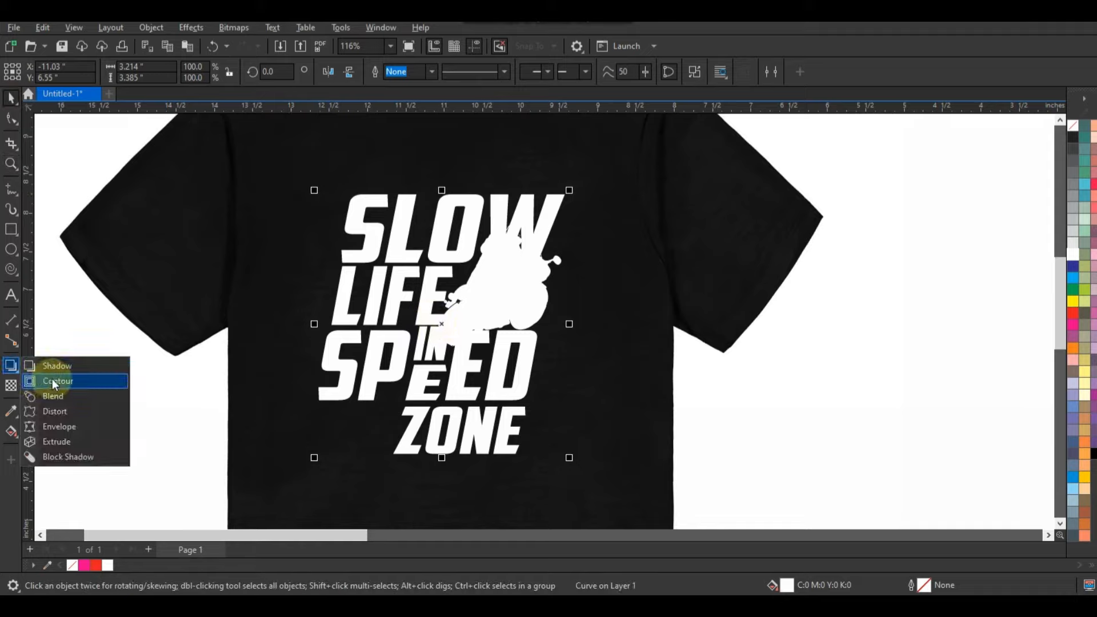
left_click(53, 379)
left_click_drag(563, 199, 588, 188)
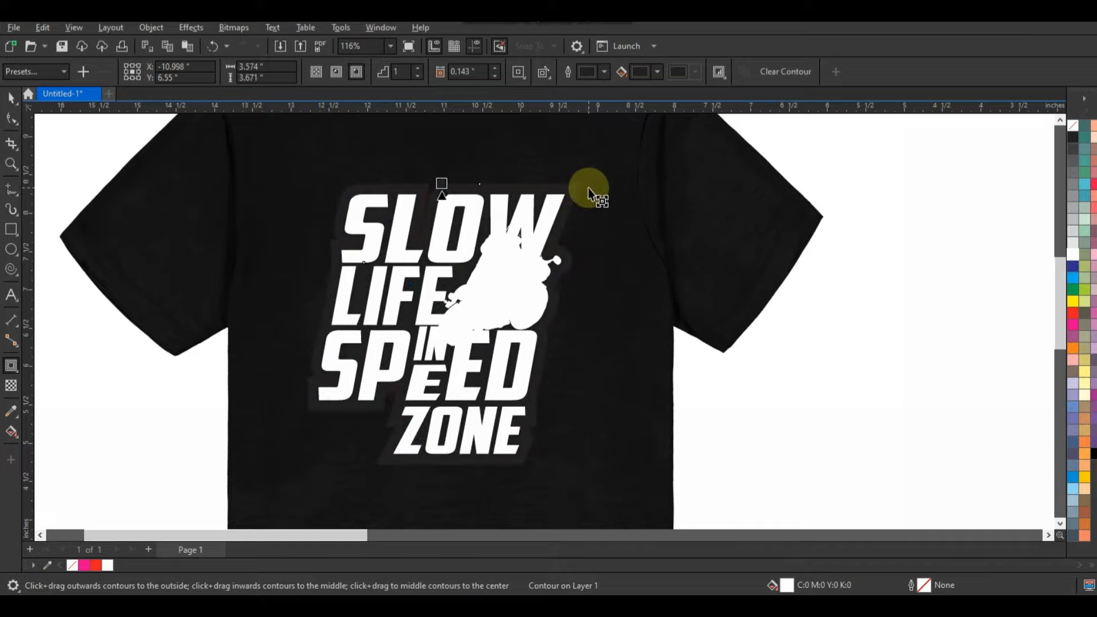
left_click(418, 67)
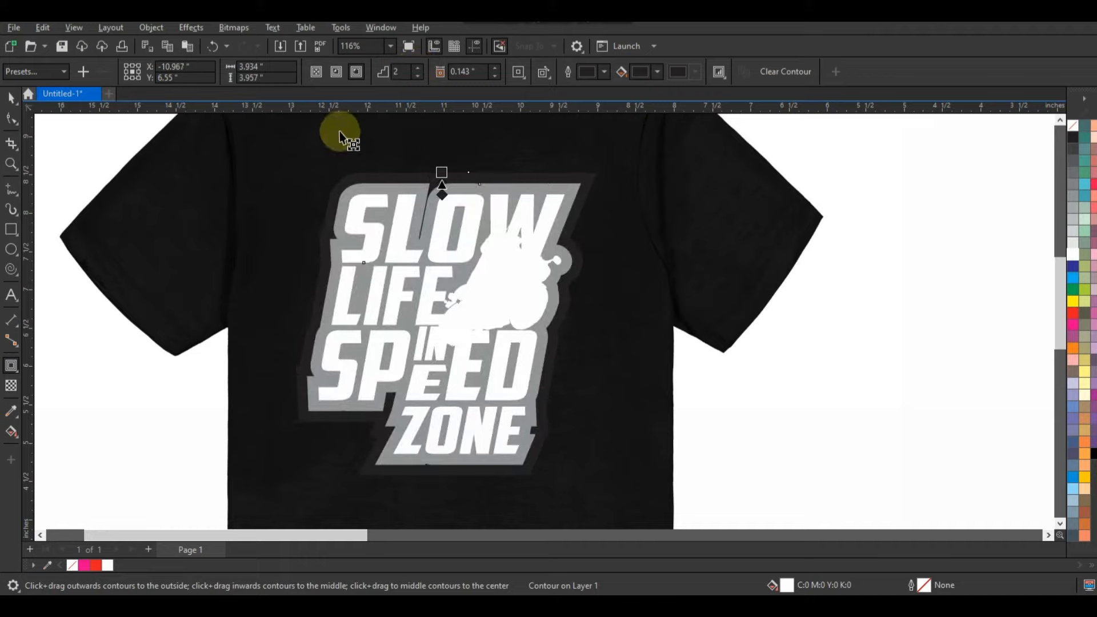
Reduce the contour offset around the white lettering to about 0.086 inches
left_click(11, 165)
left_click_drag(234, 146, 634, 280)
left_click(12, 117)
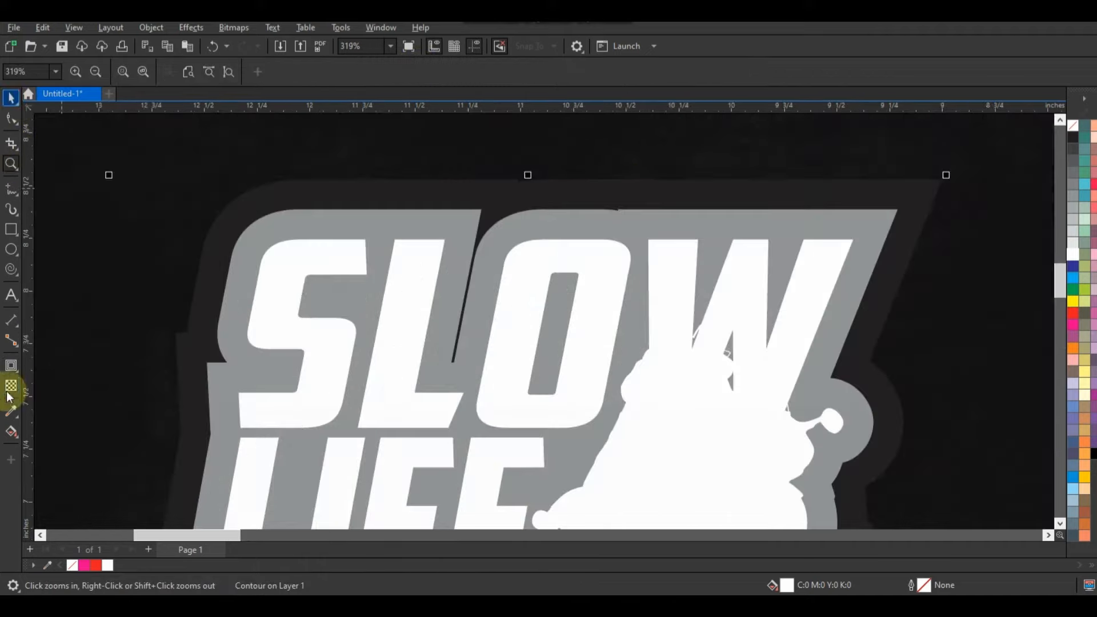
left_click(11, 366)
mouse_move(521, 186)
left_mouse_down()
mouse_move(515, 179)
mouse_move(513, 204)
left_mouse_up()
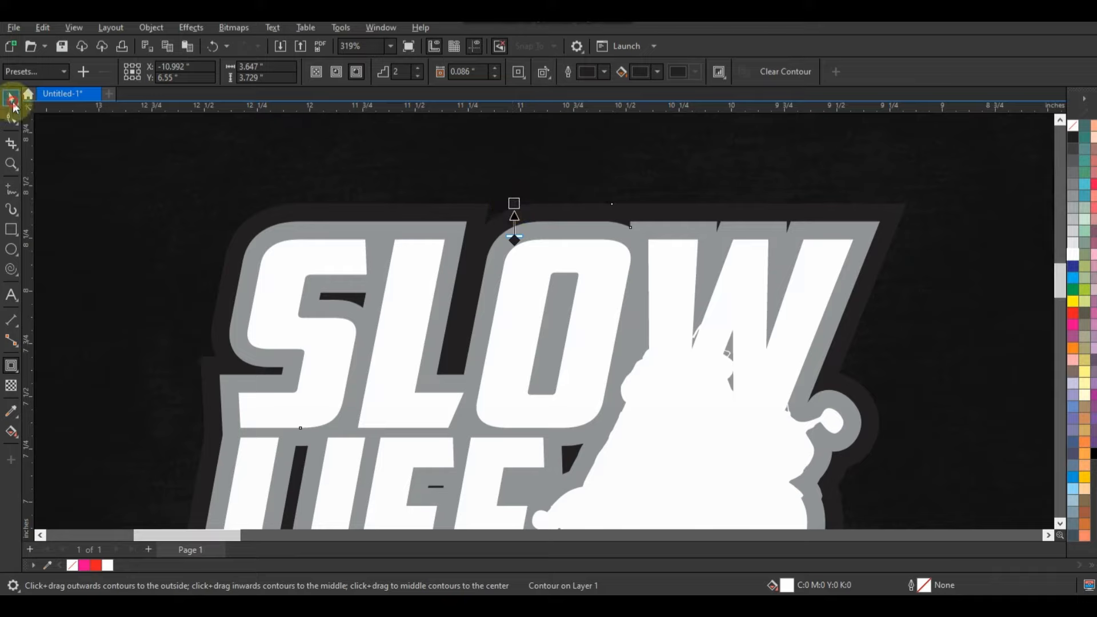
Break the contour apart from the white silhouette design and fill both contour shapes with black
left_click(12, 101)
left_click(151, 28)
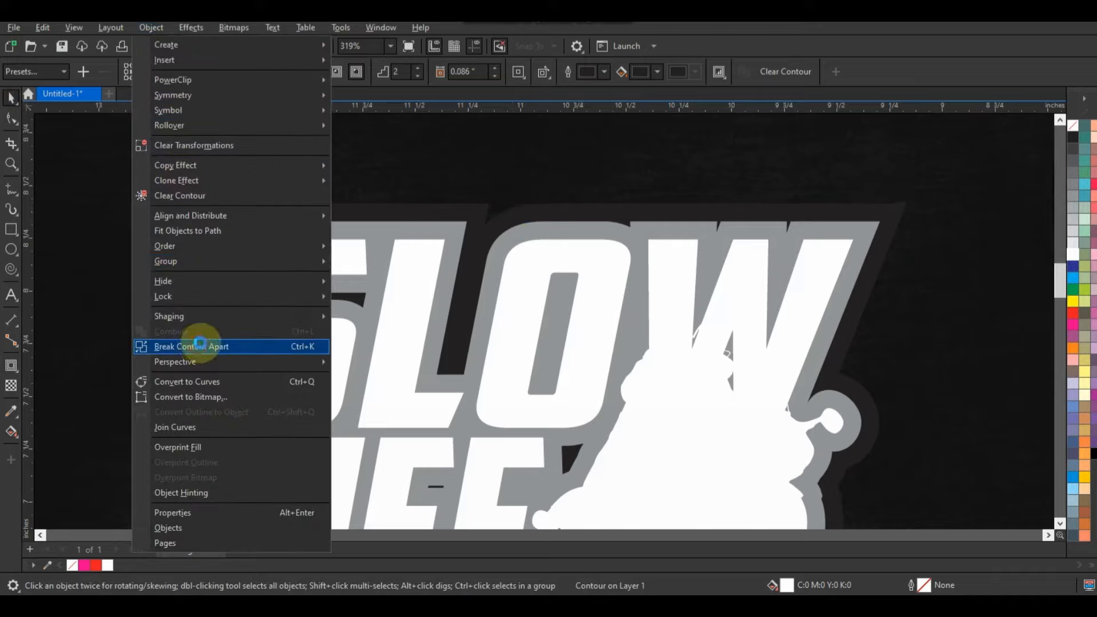
left_click(200, 346)
key("Escape")
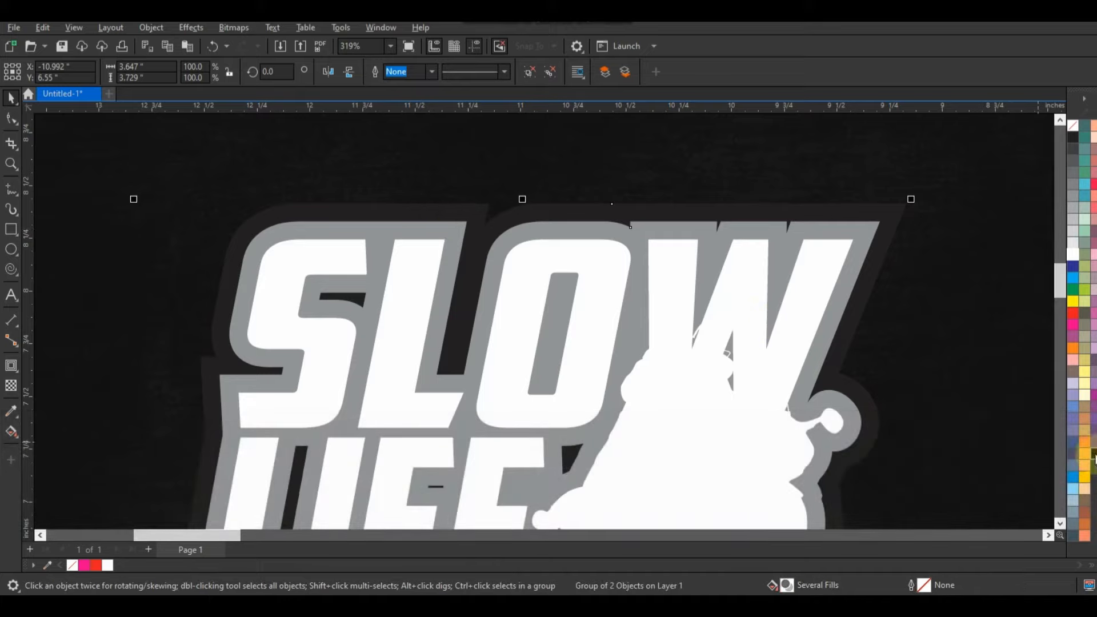
left_click(1094, 456)
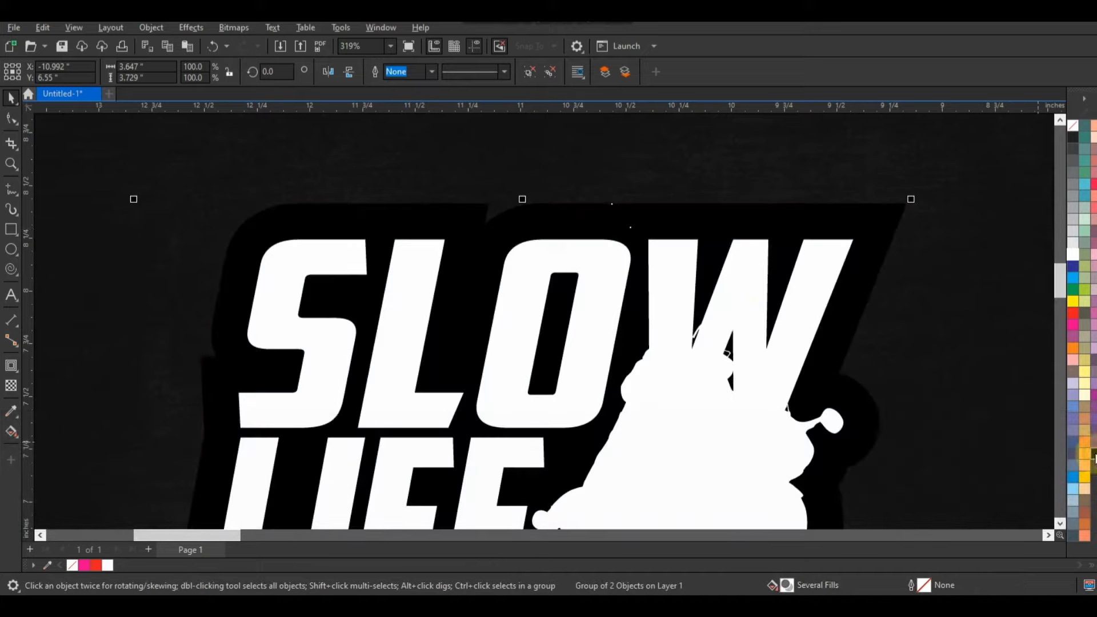
Ungroup the two contour shapes and fill only the outer one with Chartreuse
left_click(528, 74)
key("Escape")
left_click(890, 211)
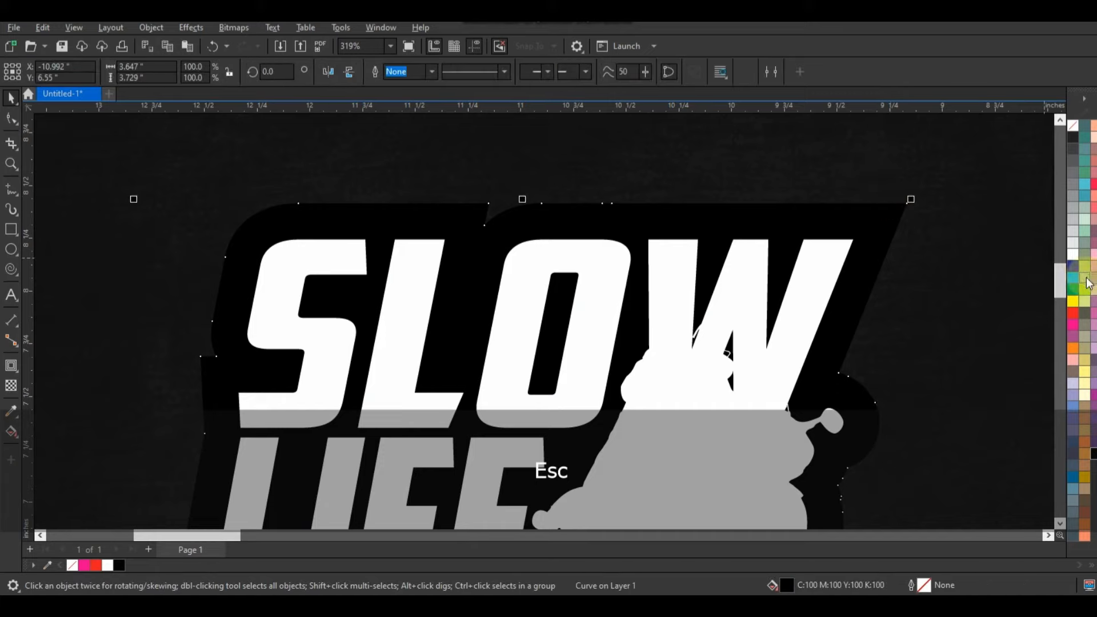
left_click(1086, 290)
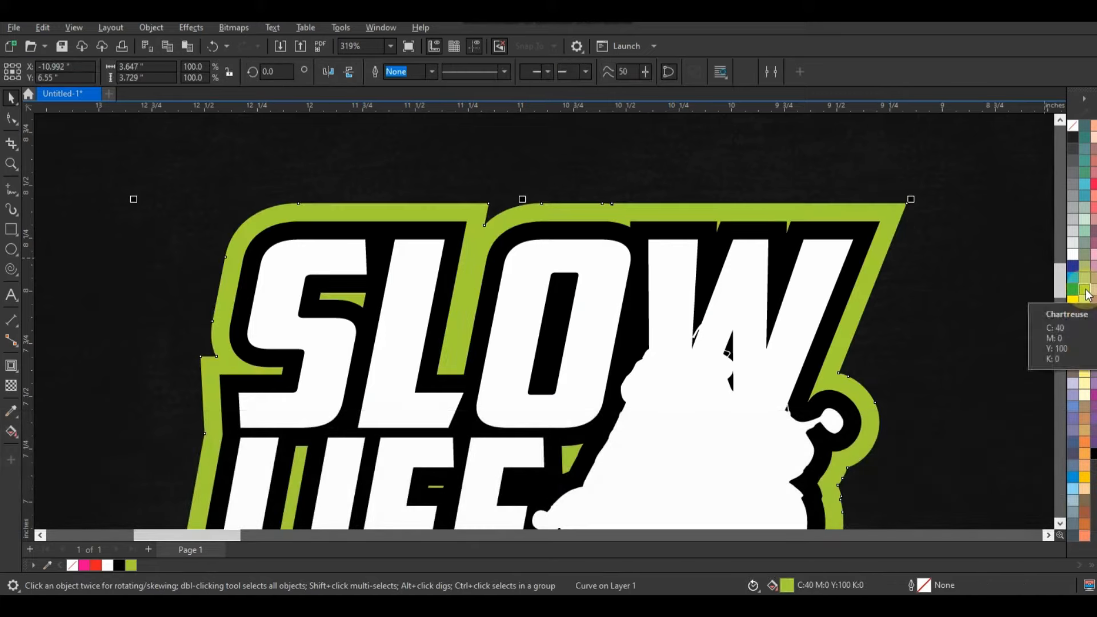
Recolor the outer contour to a dark green with CMYK values 85, 18, 100, 5
left_click(11, 432)
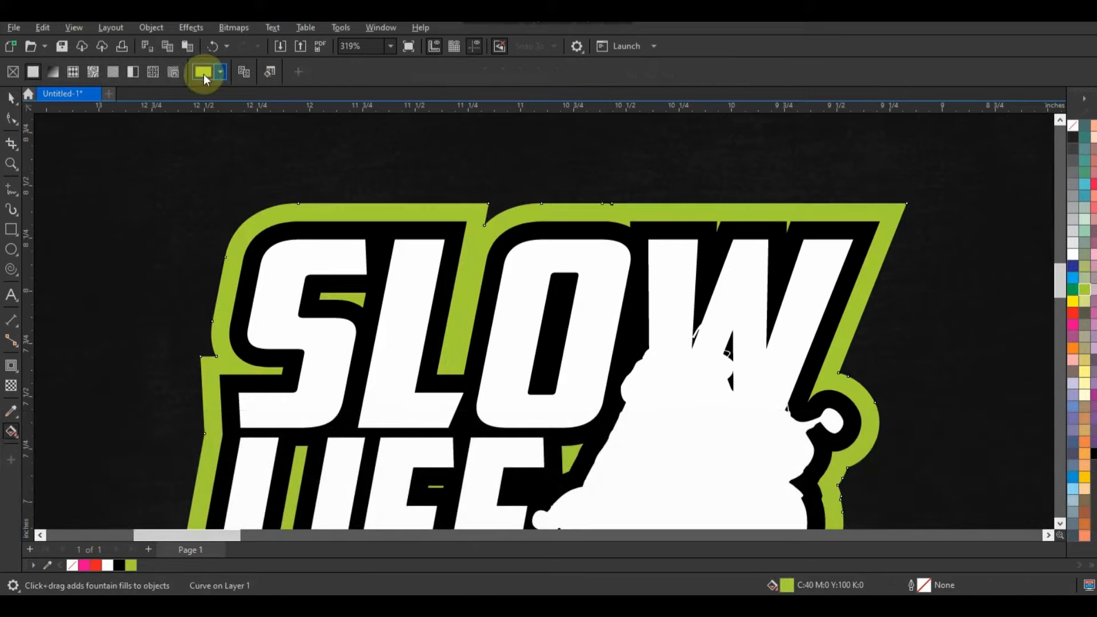
left_click(204, 72)
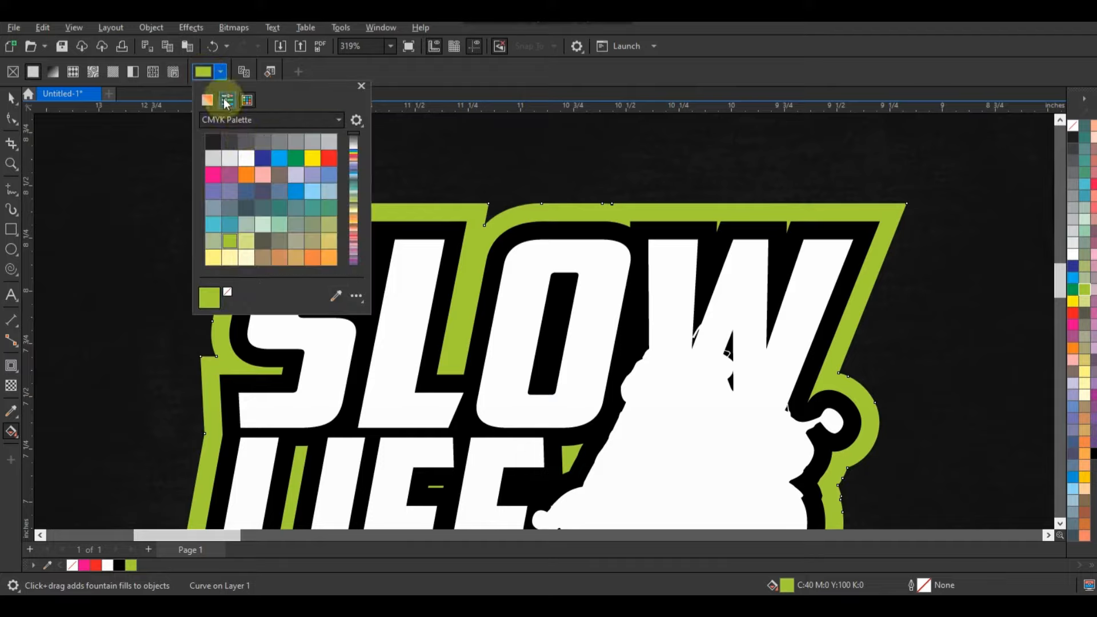
left_click(227, 100)
left_click(208, 101)
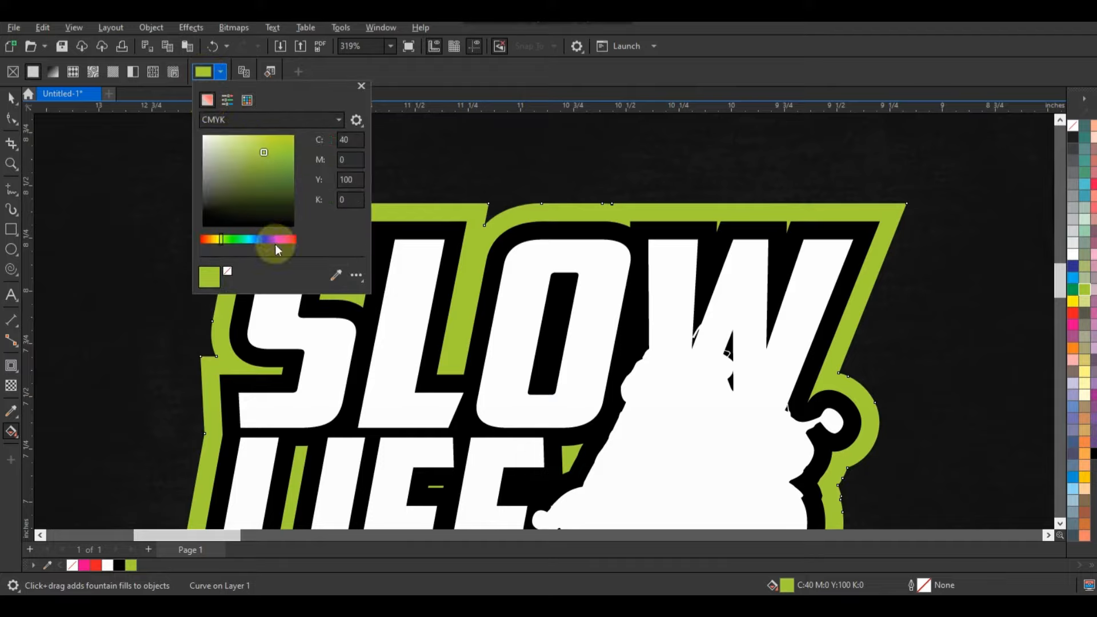
left_click(226, 239)
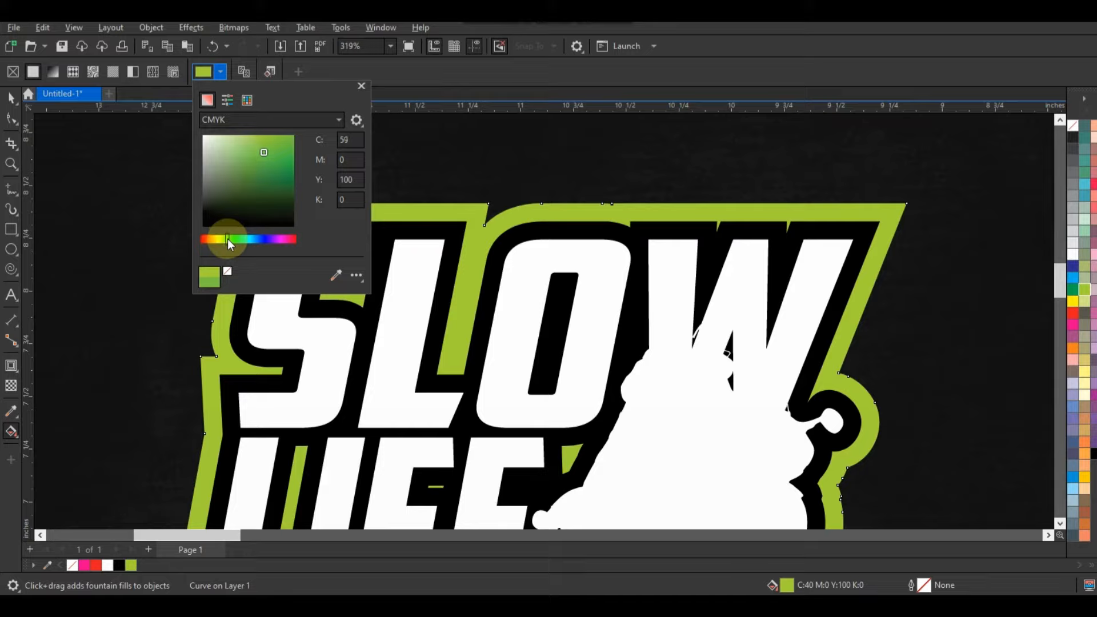
mouse_move(228, 239)
left_mouse_down()
mouse_move(246, 239)
mouse_move(234, 238)
left_mouse_up()
left_click_drag(264, 151, 270, 172)
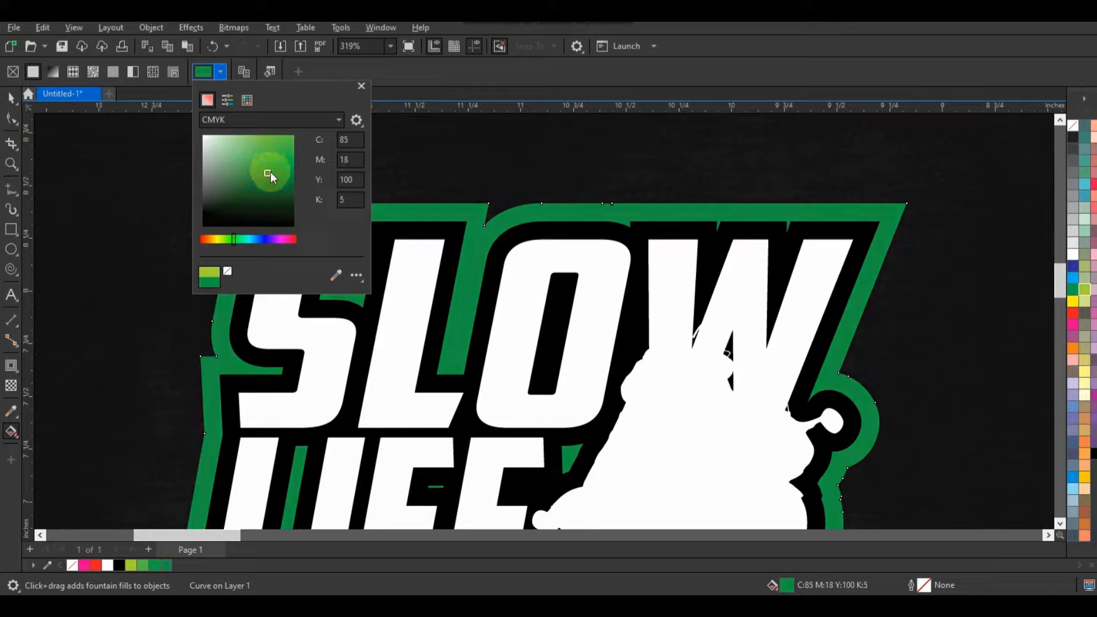
left_click(10, 100)
key("shift+F2")
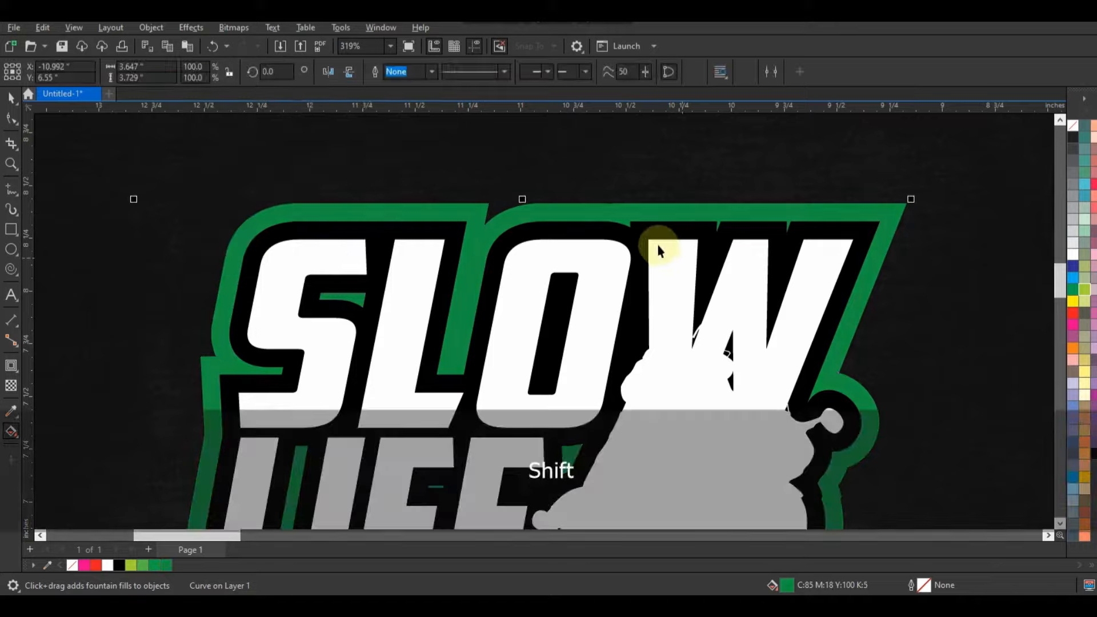
key("Escape")
Group the detailed copy of the design and align it centered on top of the white silhouette on the T-shirt
key("F3")
key("F3")
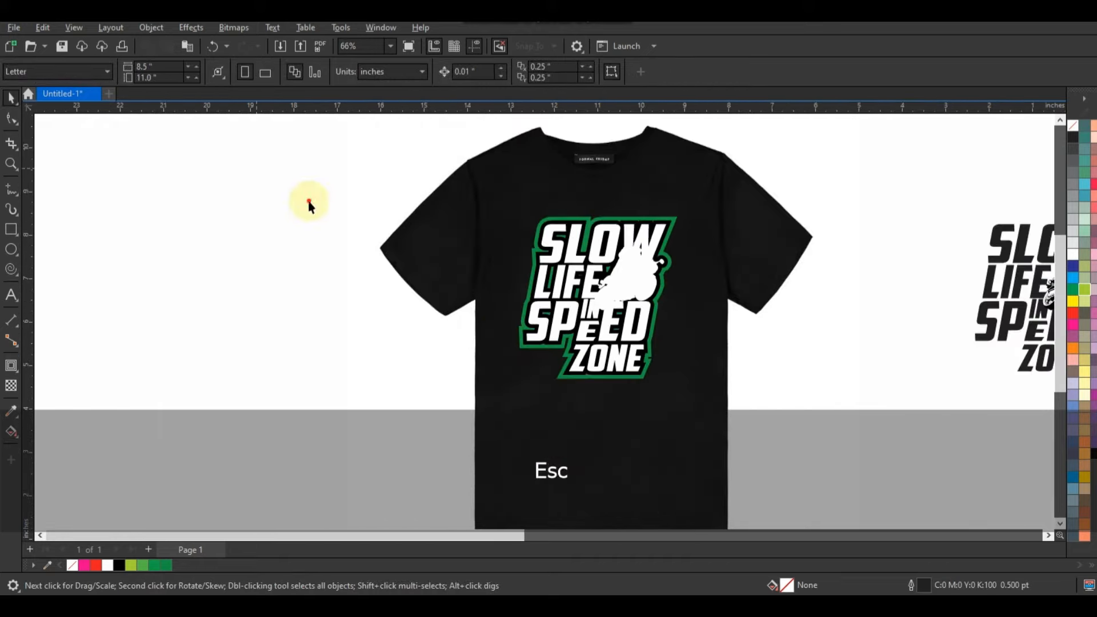
left_click_drag(308, 201, 701, 402)
left_click(841, 327)
left_click(627, 284)
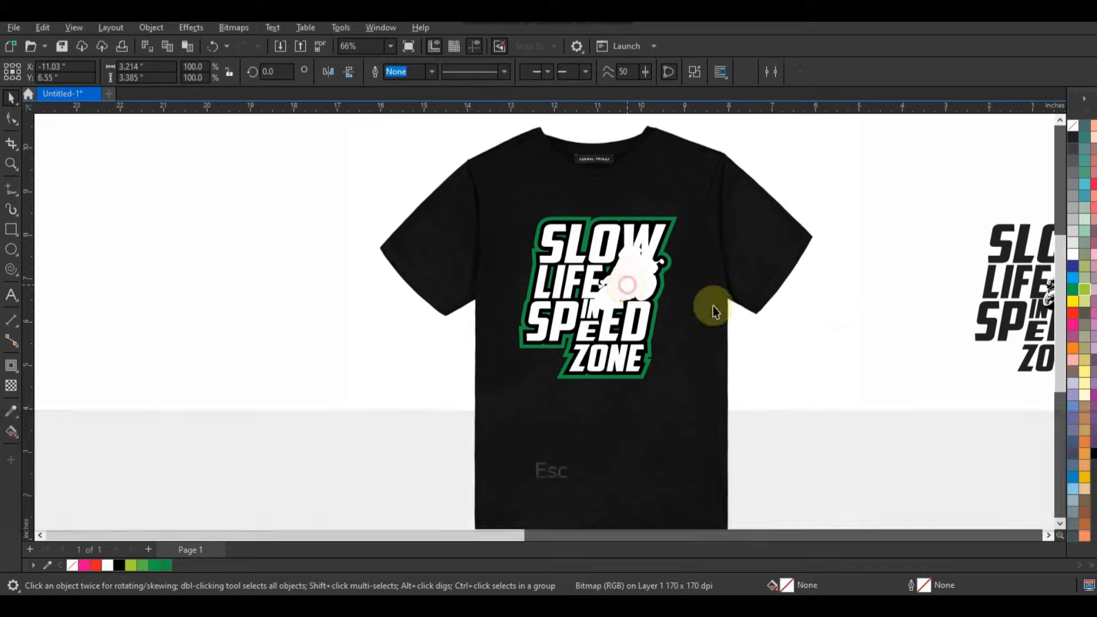
key("F3")
key("Escape")
left_click_drag(855, 222, 1005, 366)
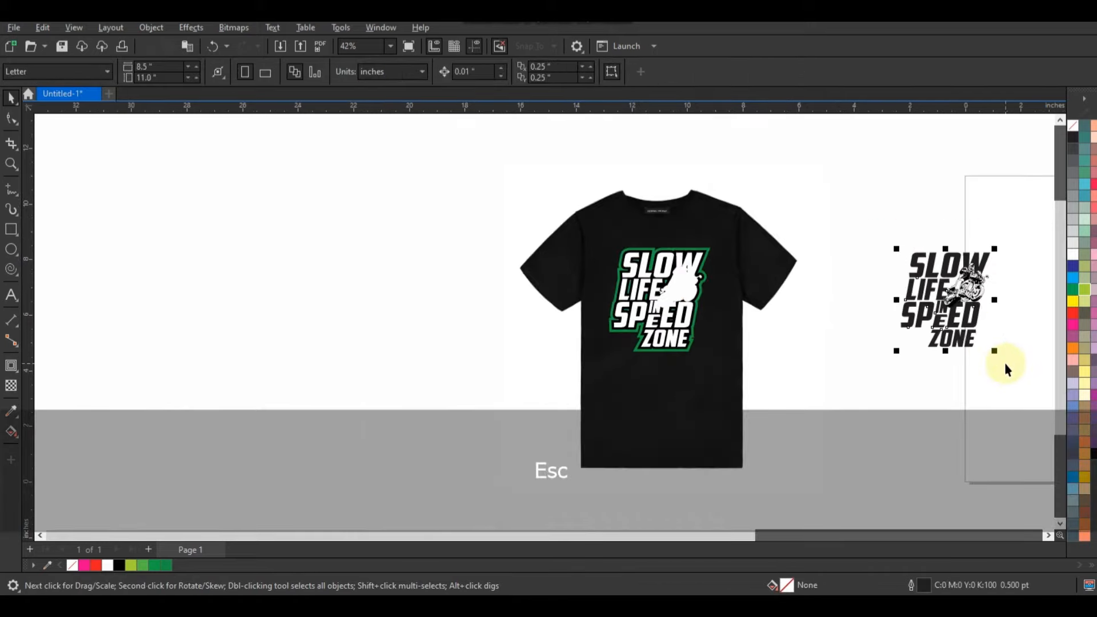
key("shift+Page_Up")
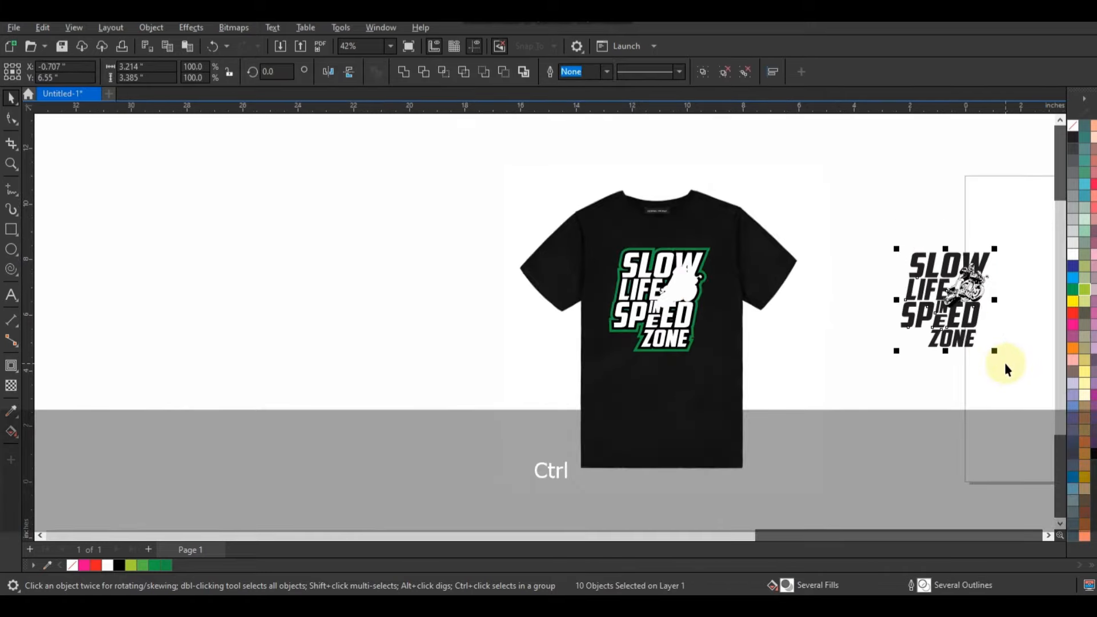
left_click(663, 289, "shift")
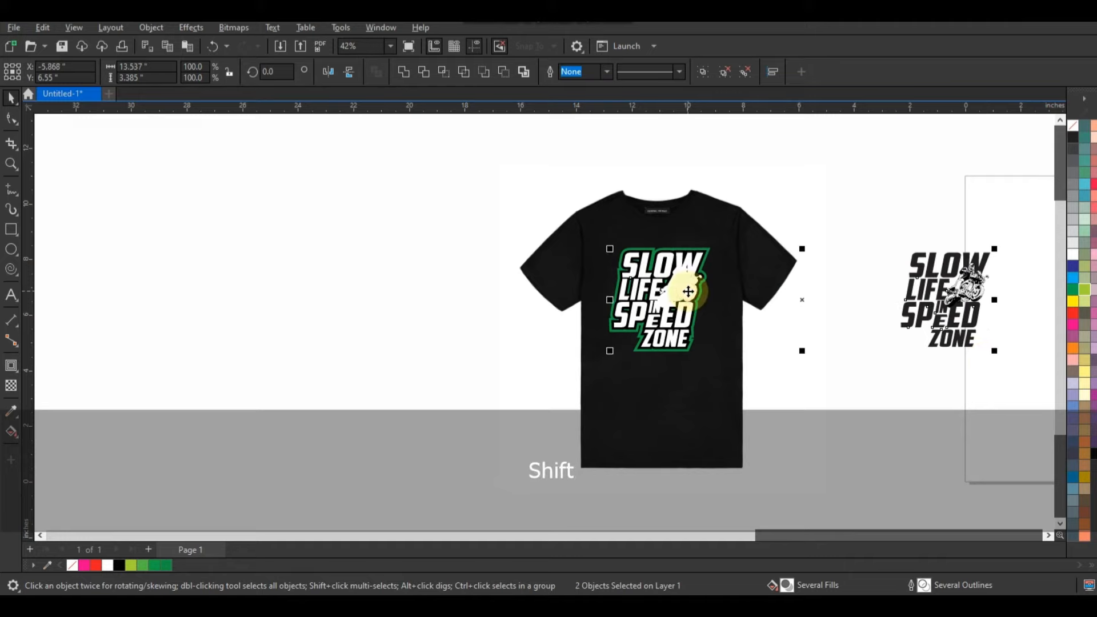
key("c")
Ungroup the detailed design on the T-shirt so its words can be selected separately
left_click(894, 311)
left_click(638, 294)
key("shift+F2")
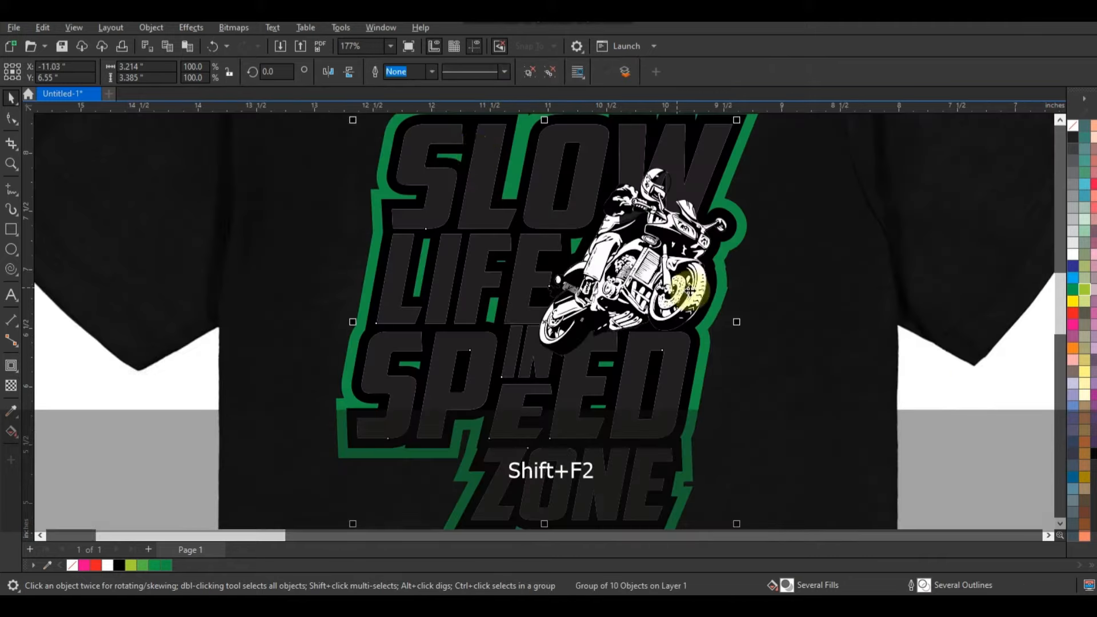
left_click(531, 72)
key("Escape")
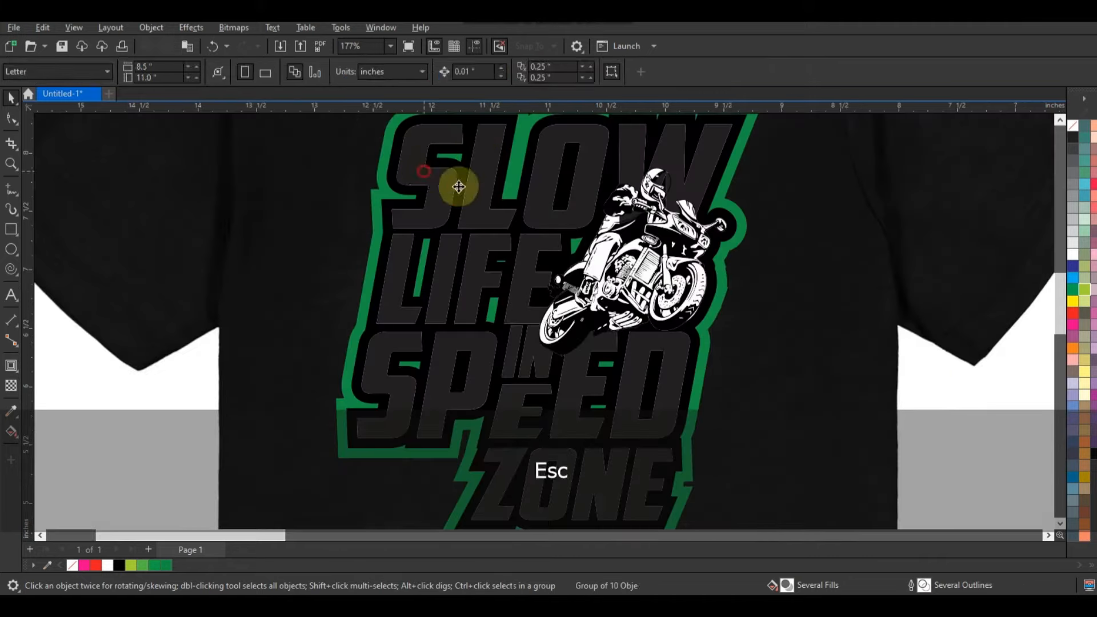
Fill the words SLOW and LIFE with golden yellow (C0 M20 Y100 K0) and the word IN with white
left_click(500, 205)
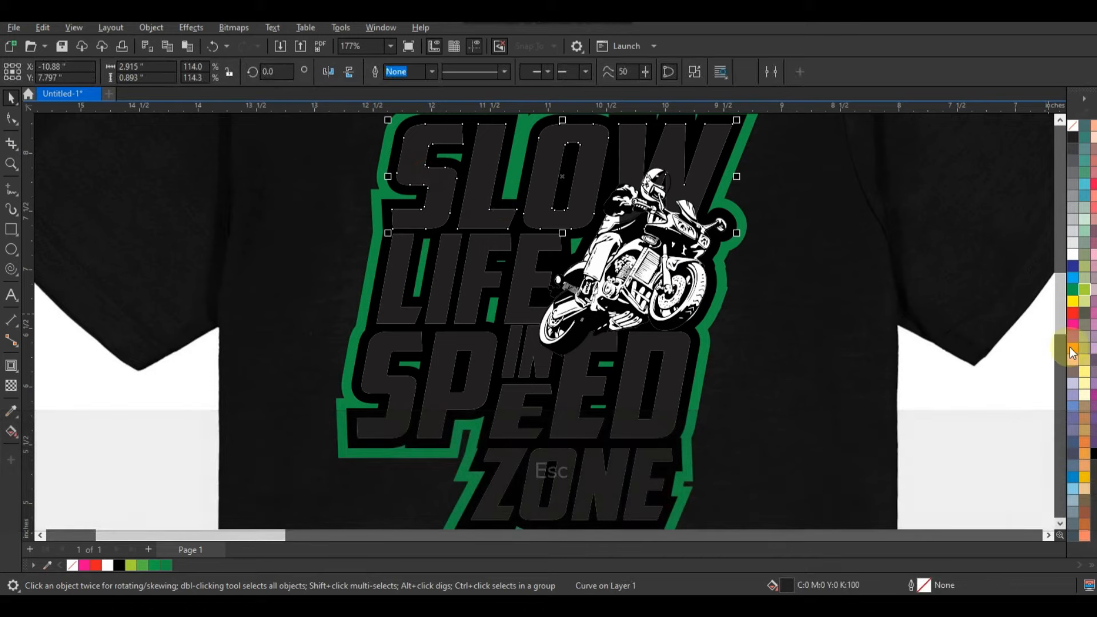
left_click(1086, 477)
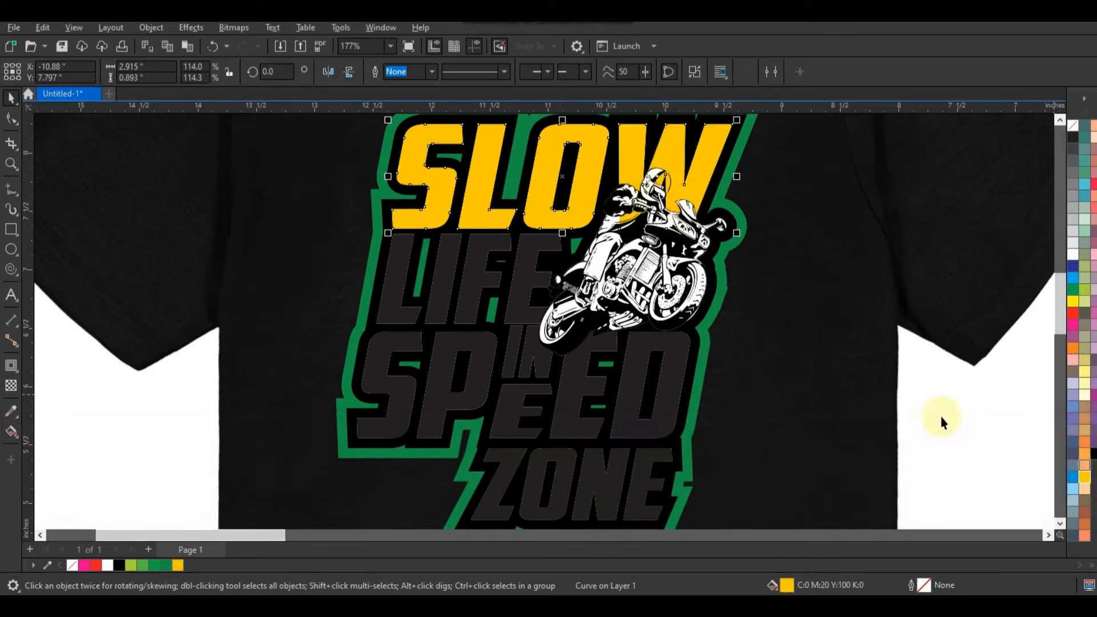
left_click(519, 287)
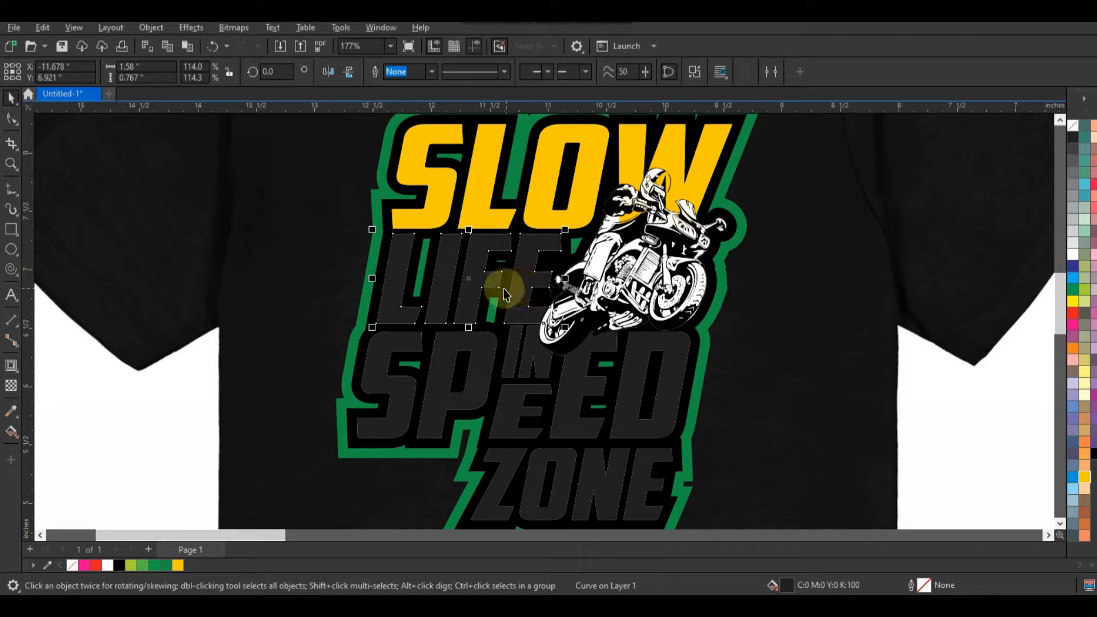
left_click(1086, 478)
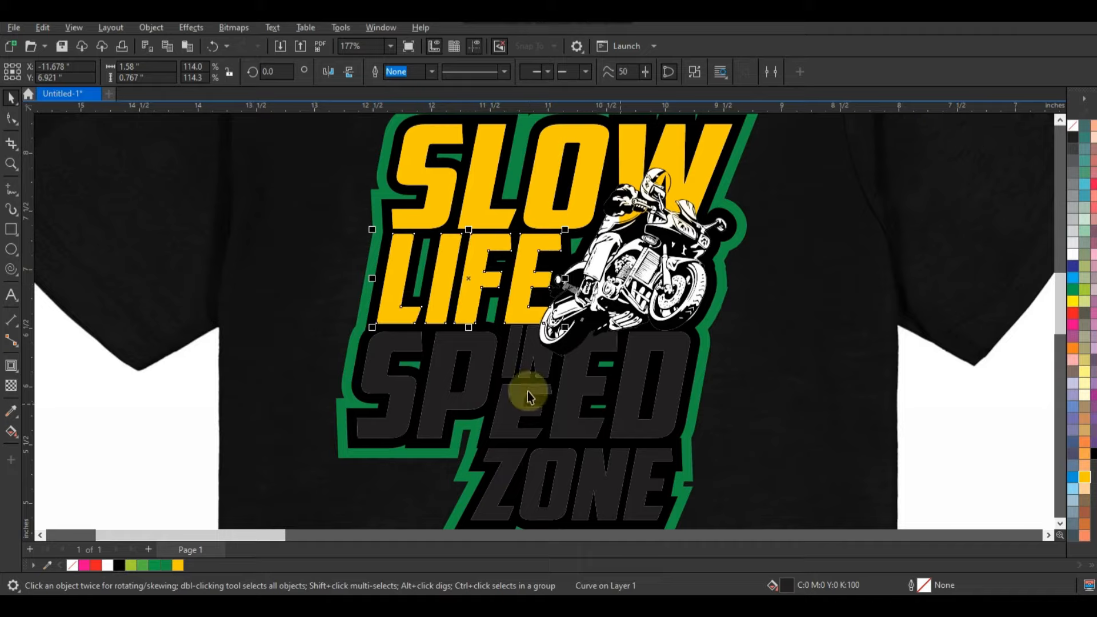
left_click(515, 362)
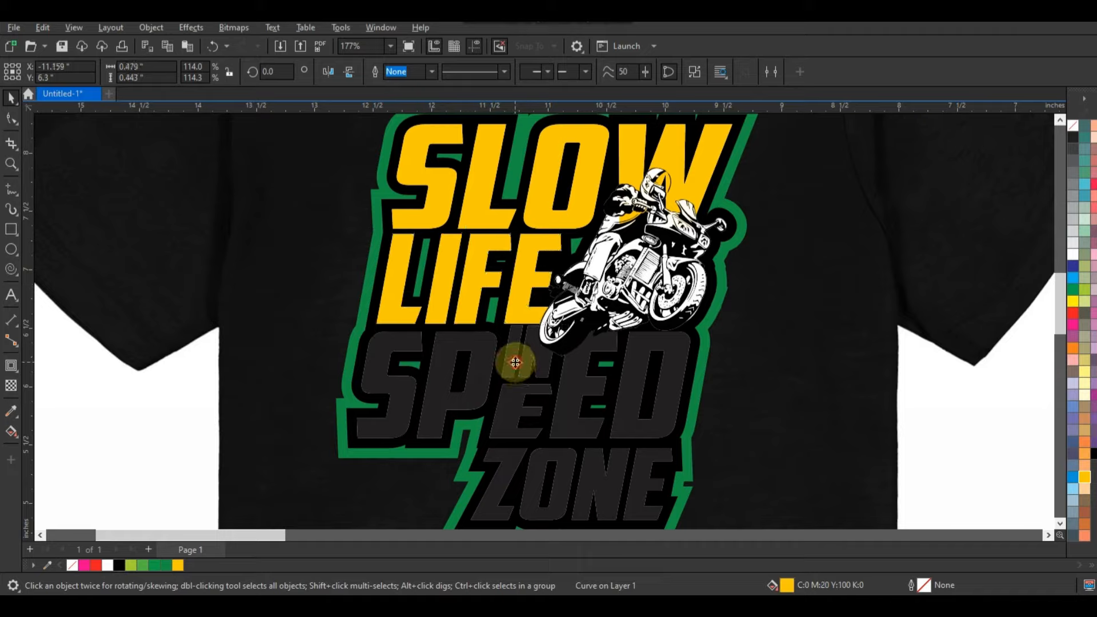
left_click(1075, 255)
Select all letters of SPEED and ZONE together and fill them with bright green (C69 M0 Y100 K0)
left_click(598, 417)
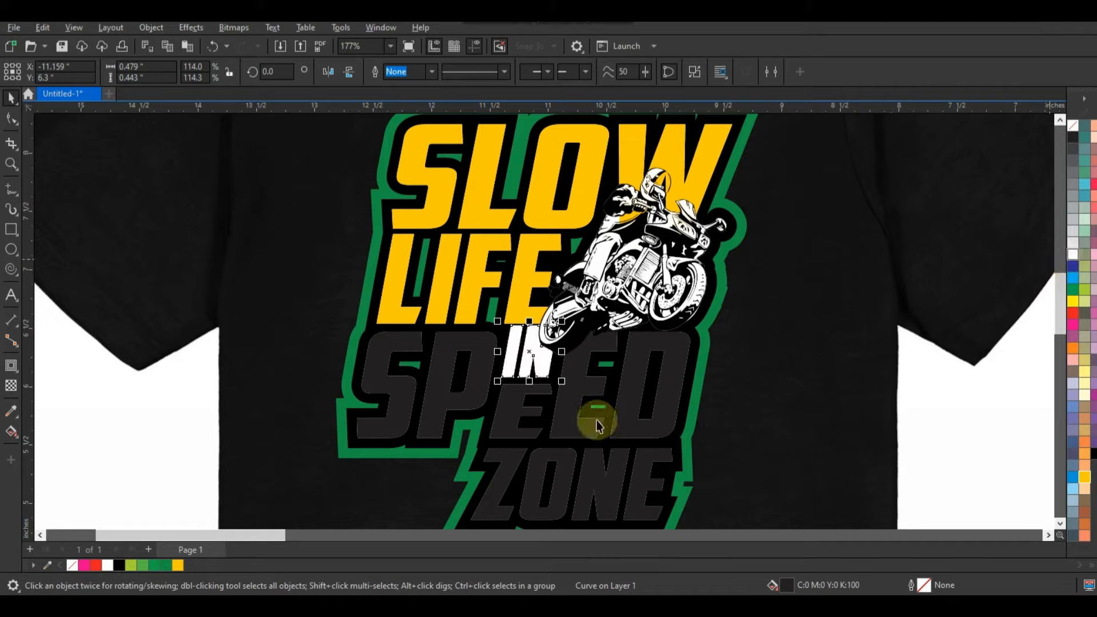
left_click(516, 433, "shift")
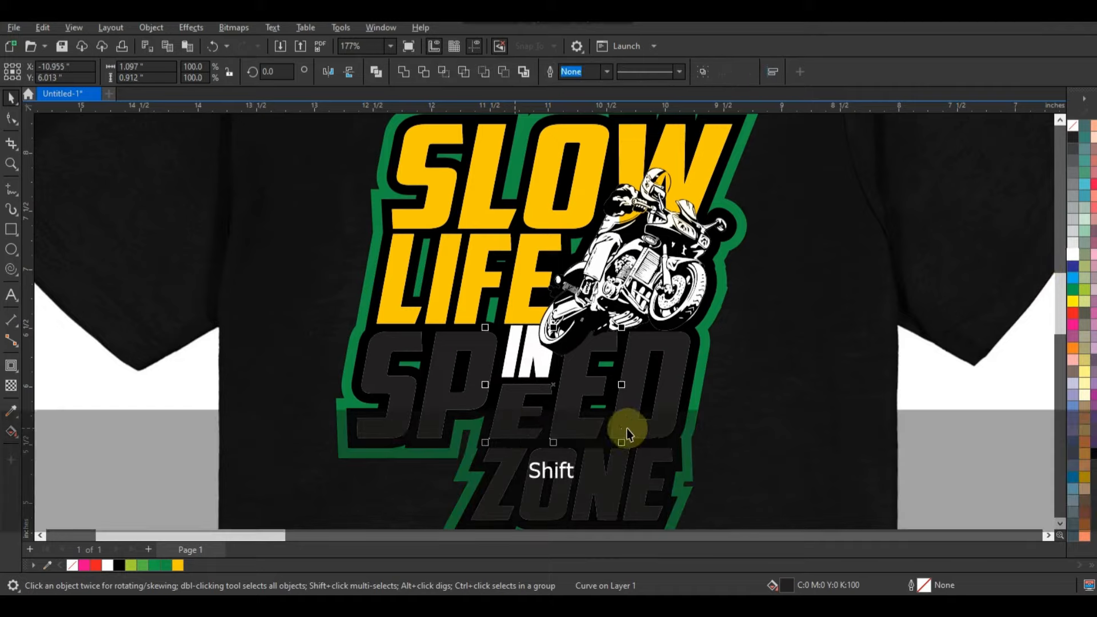
left_click(470, 403, "shift")
left_click(405, 403, "shift")
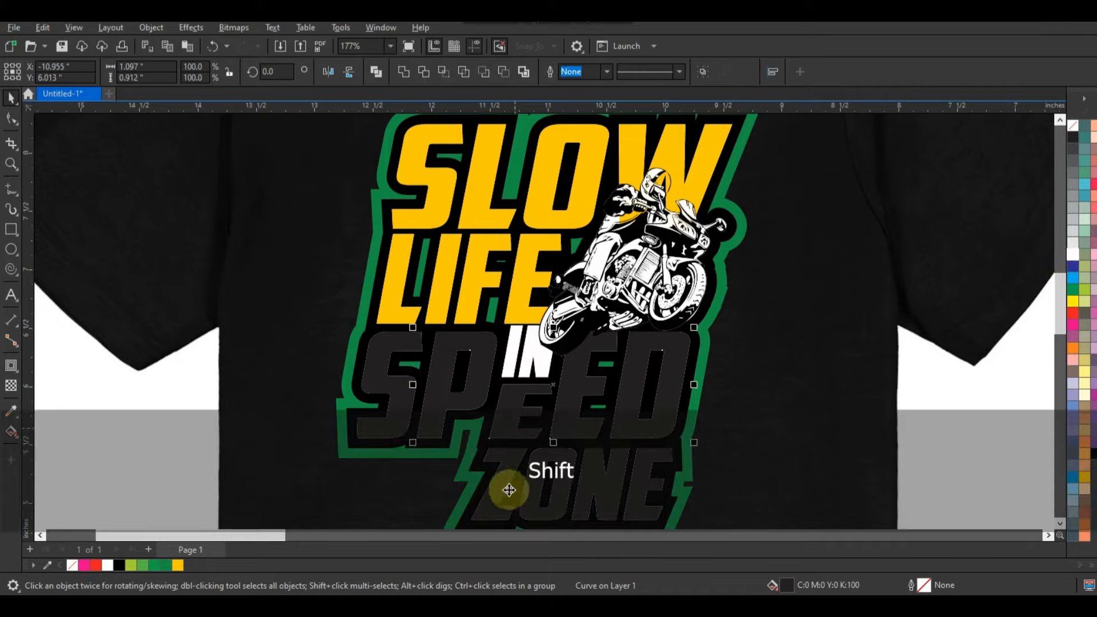
left_click(497, 487, "shift")
left_click(605, 501, "shift")
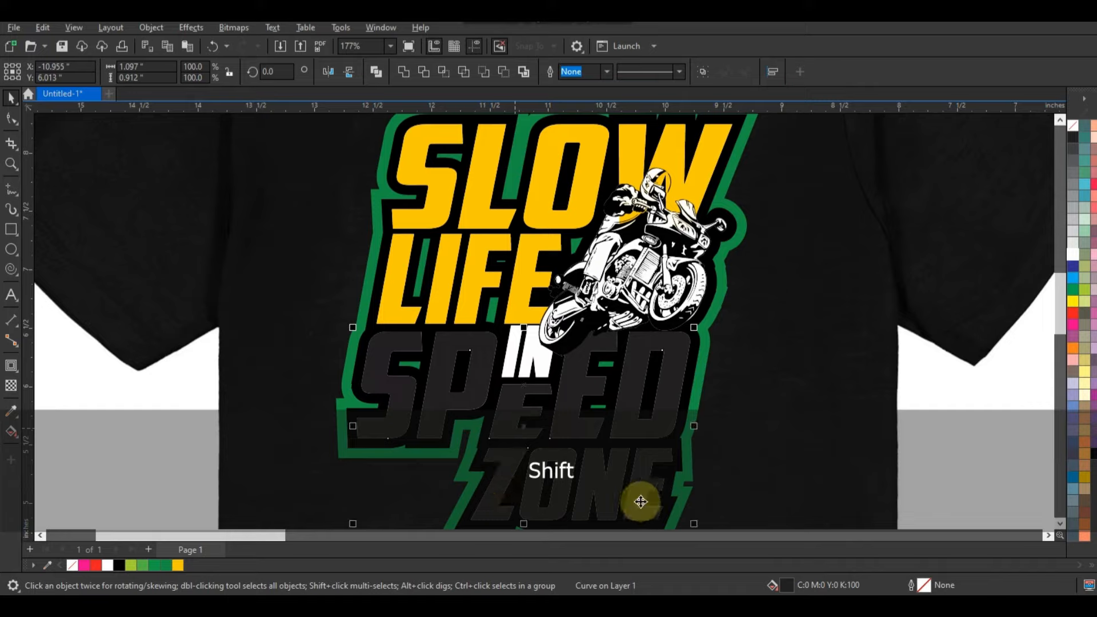
left_click(641, 501, "shift")
left_click(146, 567)
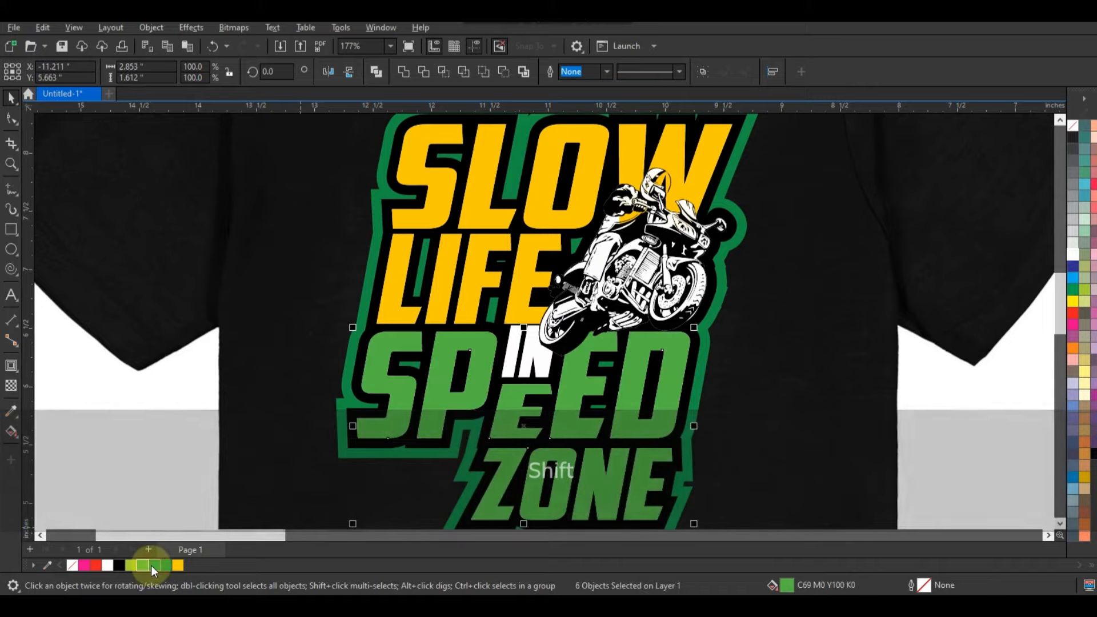
key("F3")
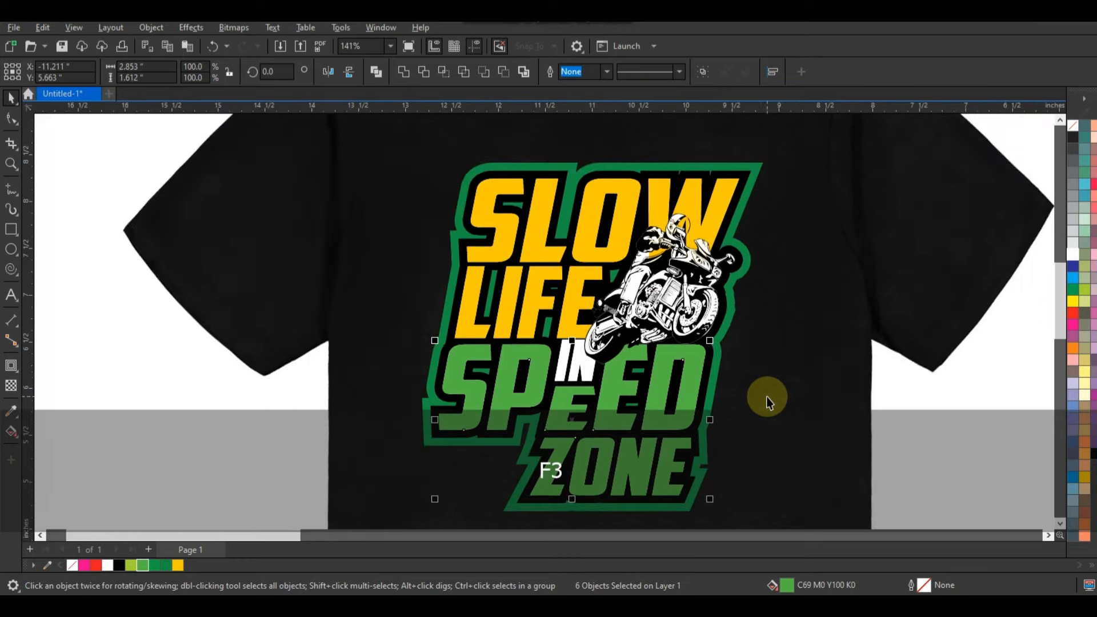
left_click(938, 380)
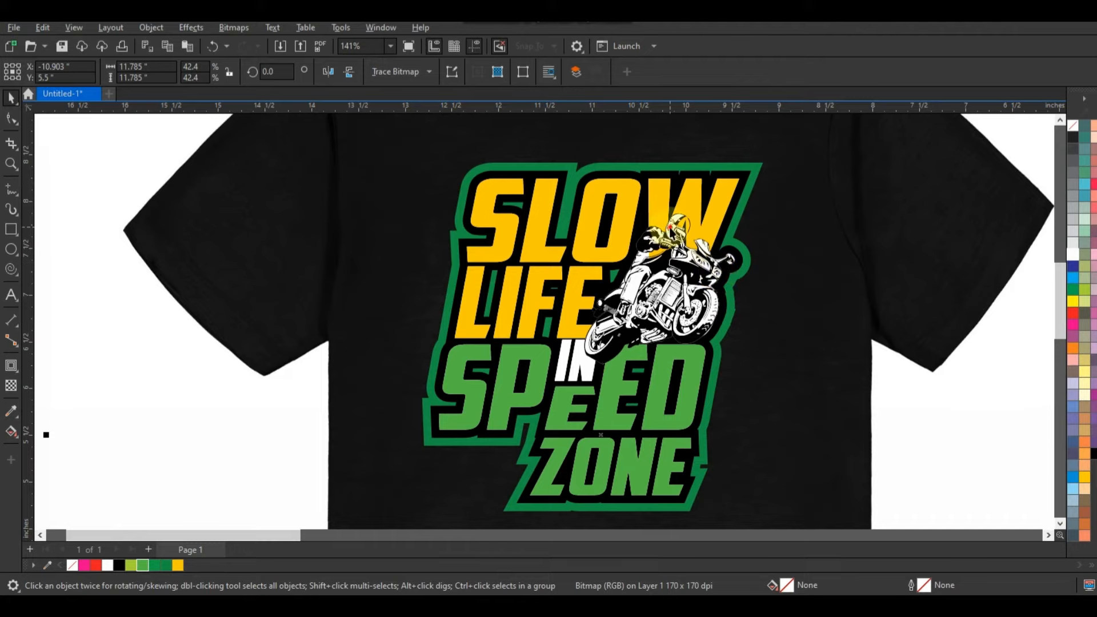
Sketch a freehand curve about 0.57 by 0.72 inches around the rider's helmet, arm and torso
left_click(696, 245)
key("shift+F2")
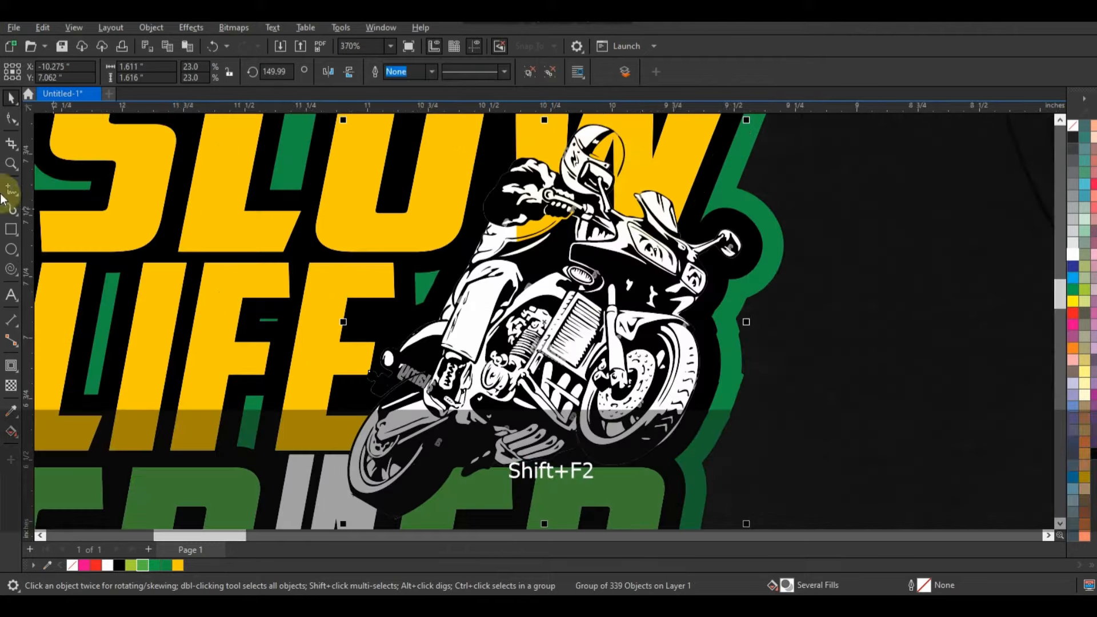
key("Escape")
left_click(11, 192)
mouse_move(495, 298)
left_mouse_down()
mouse_move(515, 187)
mouse_move(603, 133)
left_mouse_up()
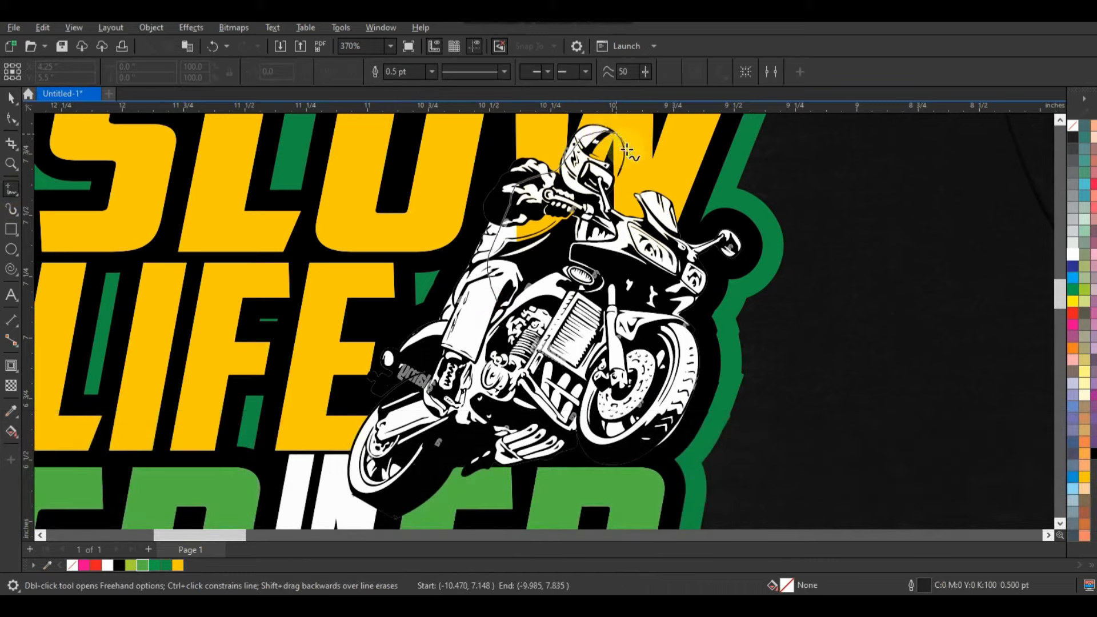
mouse_move(621, 180)
left_mouse_down()
mouse_move(614, 237)
mouse_move(545, 301)
mouse_move(496, 299)
left_mouse_up()
left_click(11, 97)
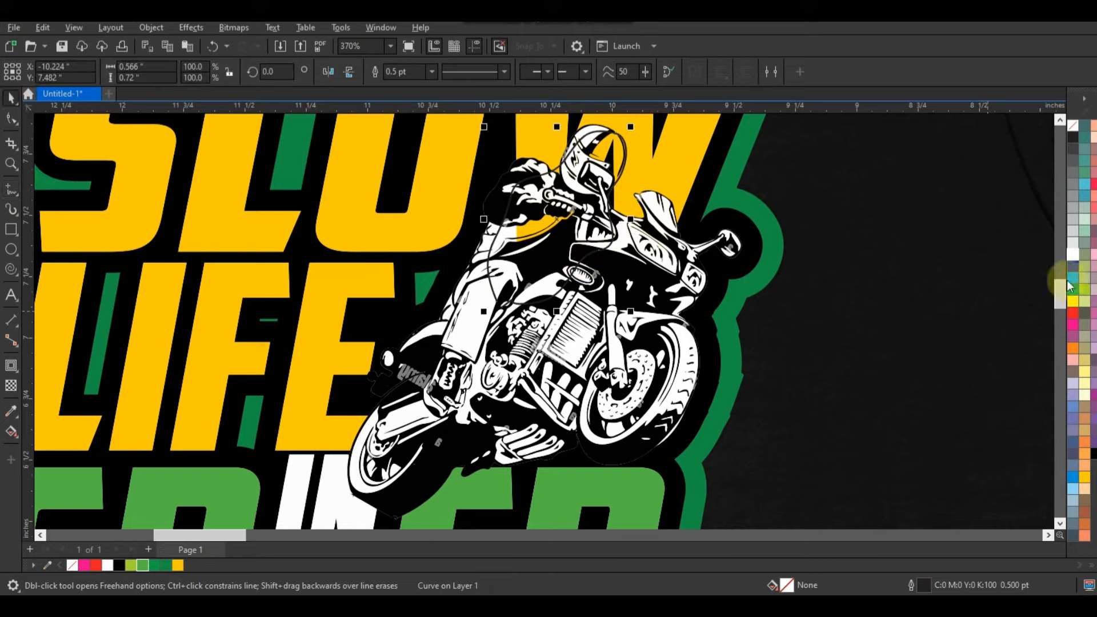
Fill the freehand curve around the rider's upper body with white, close its open ends and move it behind the rider artwork
left_click(1072, 255)
left_click(12, 118)
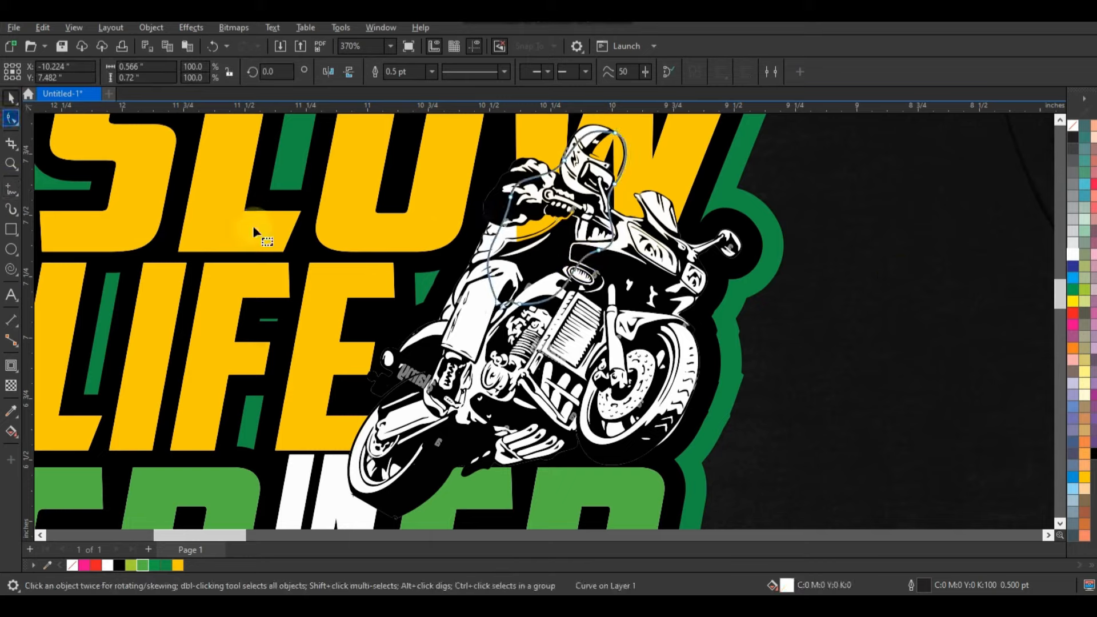
key("F10")
left_click(504, 310)
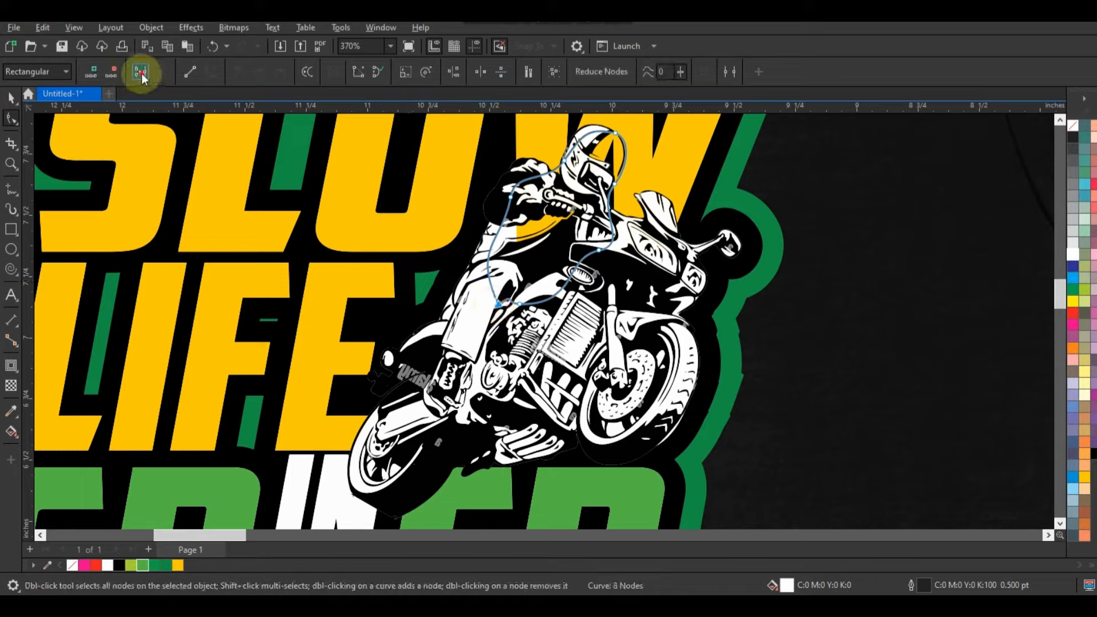
left_click(141, 73)
left_click(12, 97)
key("ctrl+Page_Down")
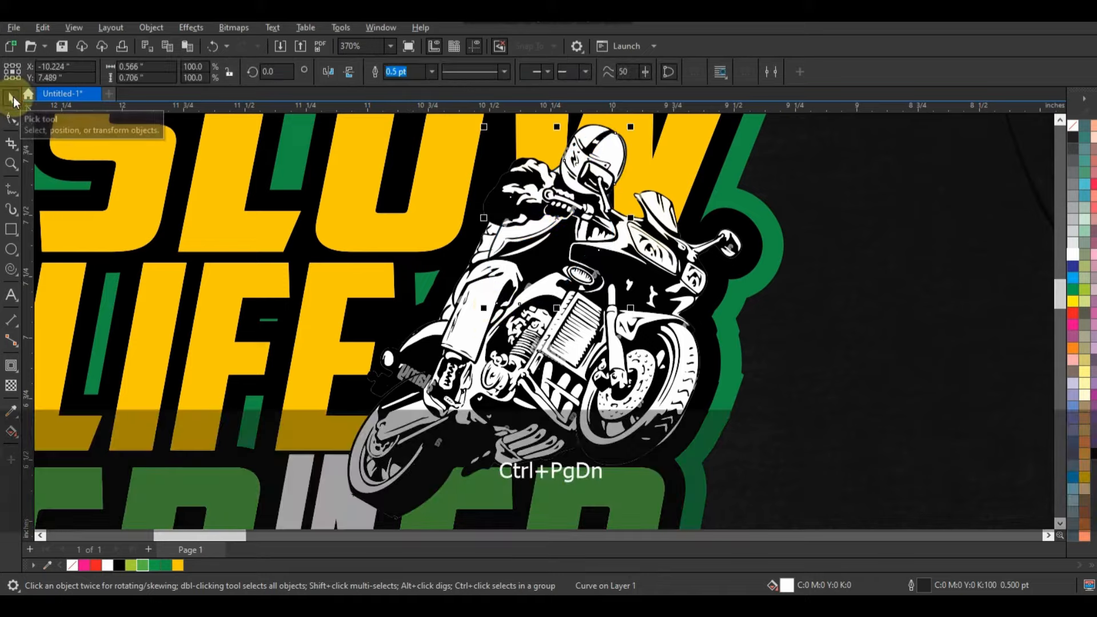
Delete the dark green outer contour shape behind the whole lettering design
key("F3")
key("F3")
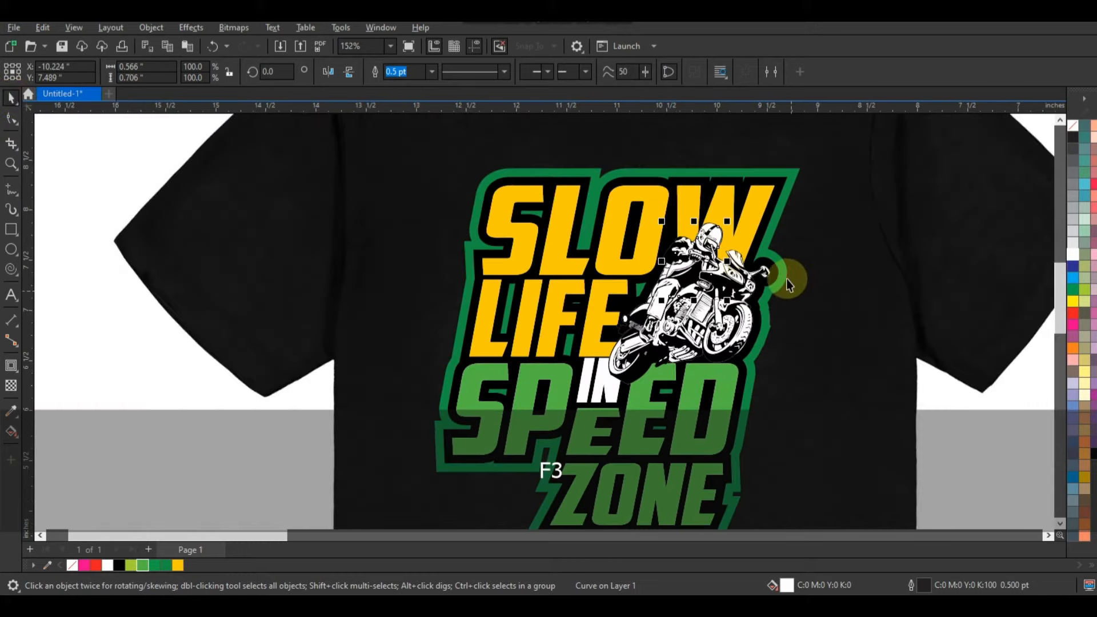
key("Escape")
key("shift+F2")
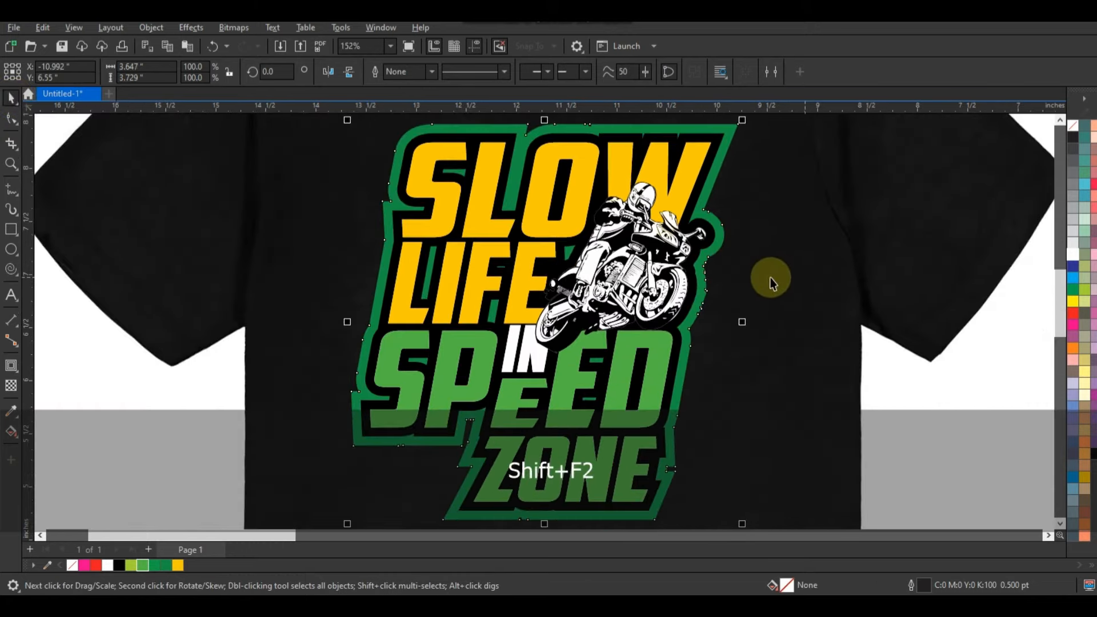
key("Delete")
Add a two-step outside contour with a 0.012-inch offset to the black shape behind the lettering and rider
left_click(704, 266)
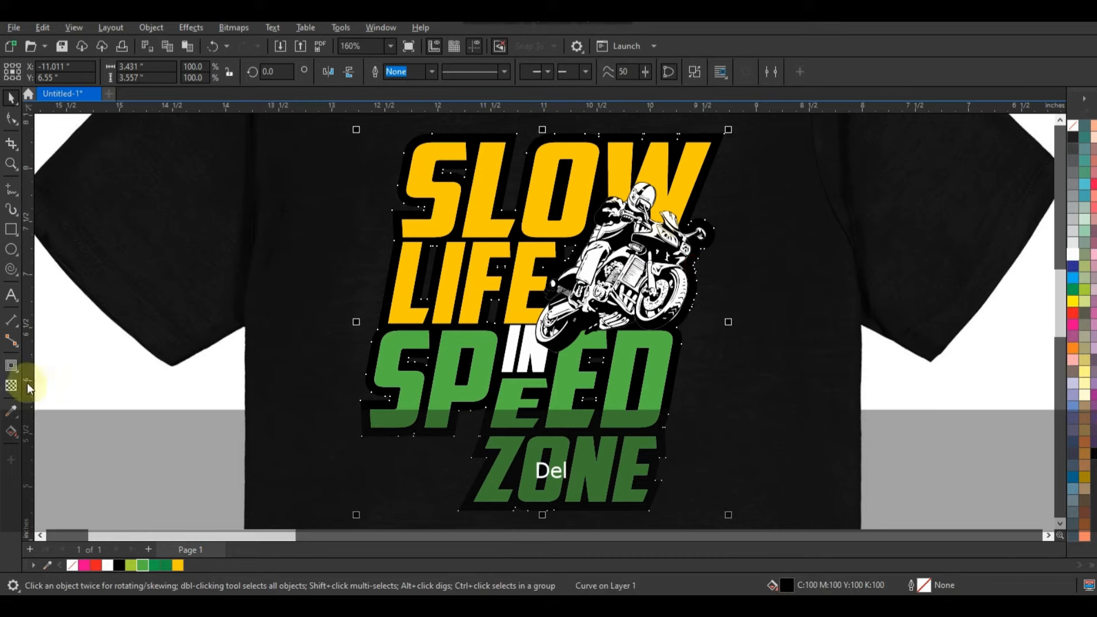
left_click(11, 366)
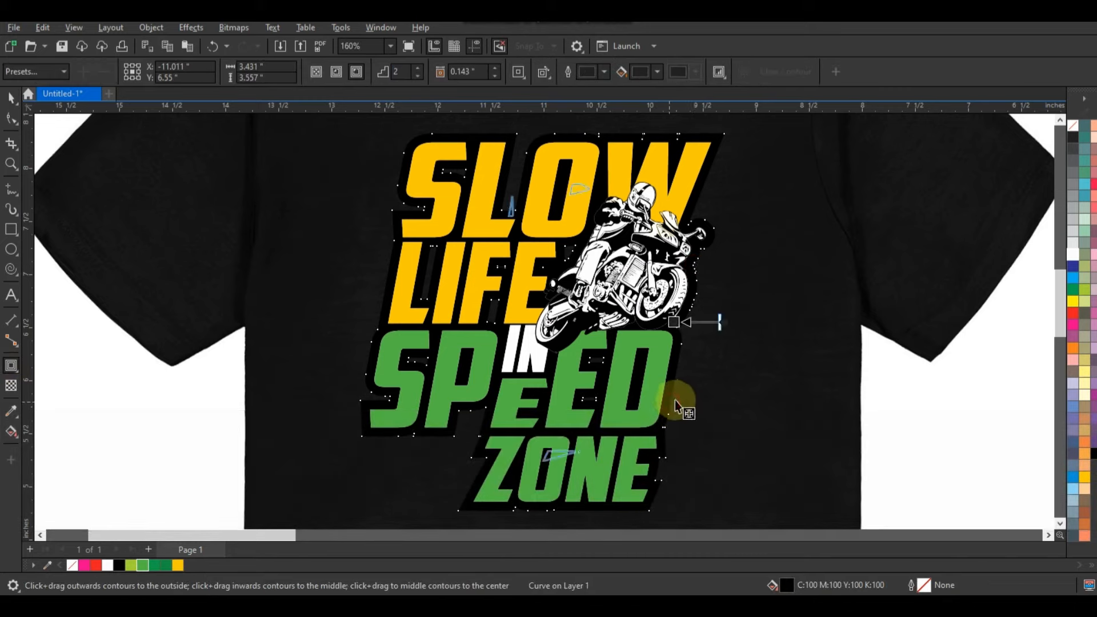
left_click_drag(676, 402, 730, 388)
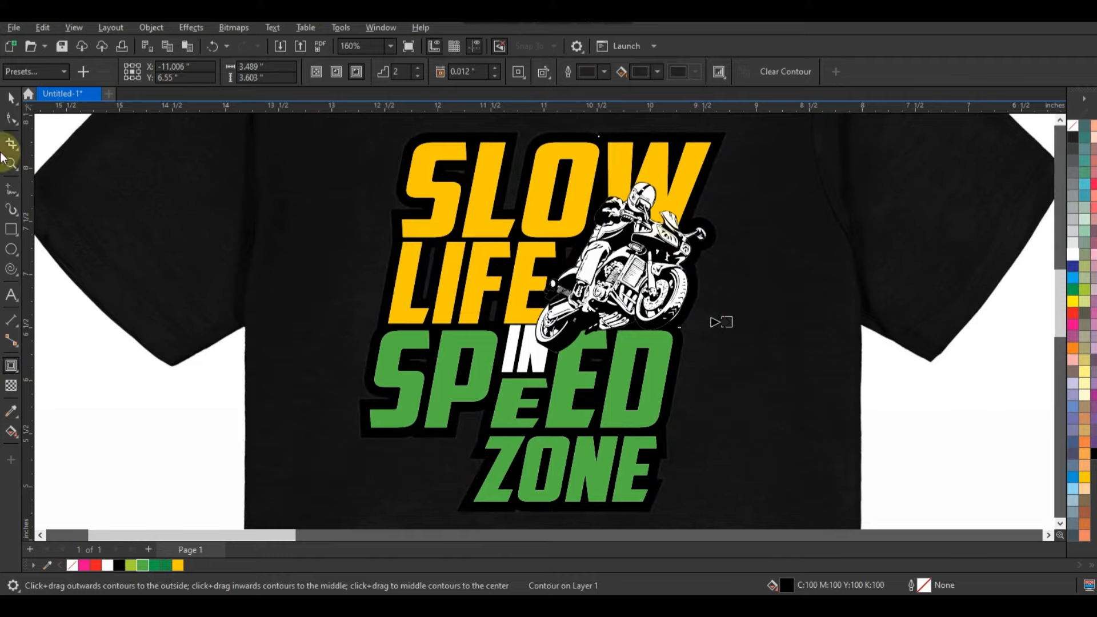
left_click(11, 98)
Break the new contour apart and fill its separated outline group with bright green (C69 M0 Y100 K0)
left_click(151, 27)
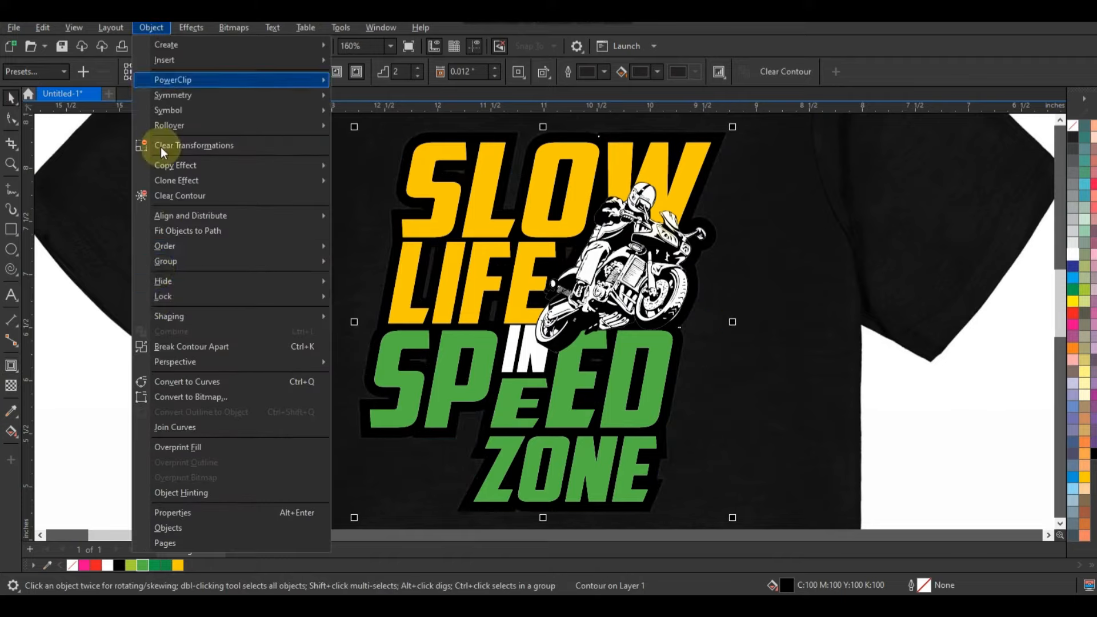
left_click(163, 346)
key("Escape")
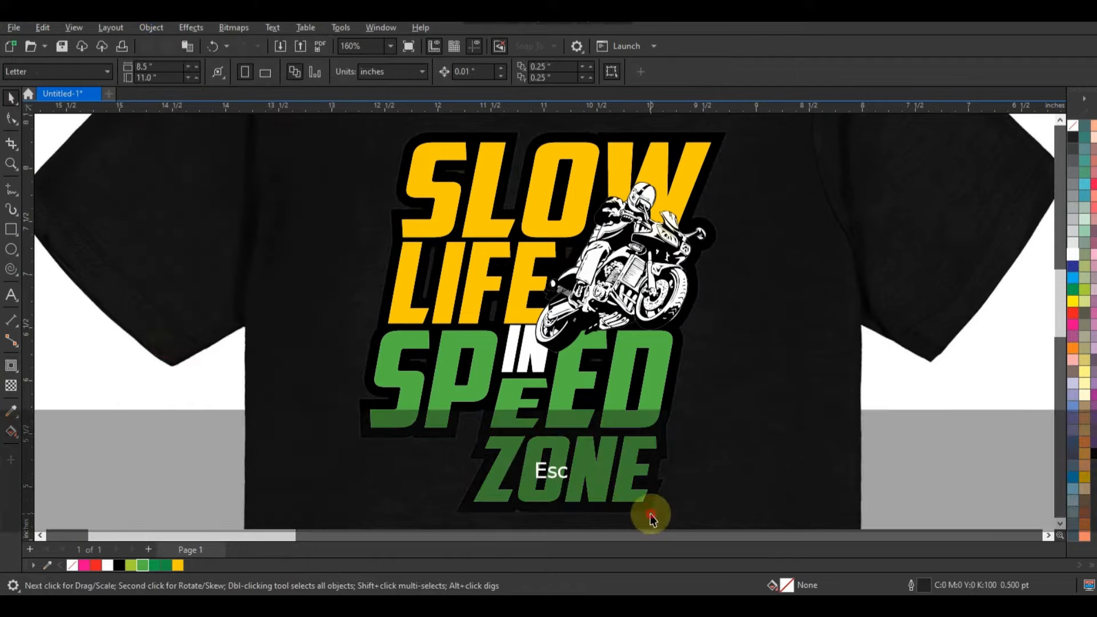
left_click(652, 515)
key("ctrl+z")
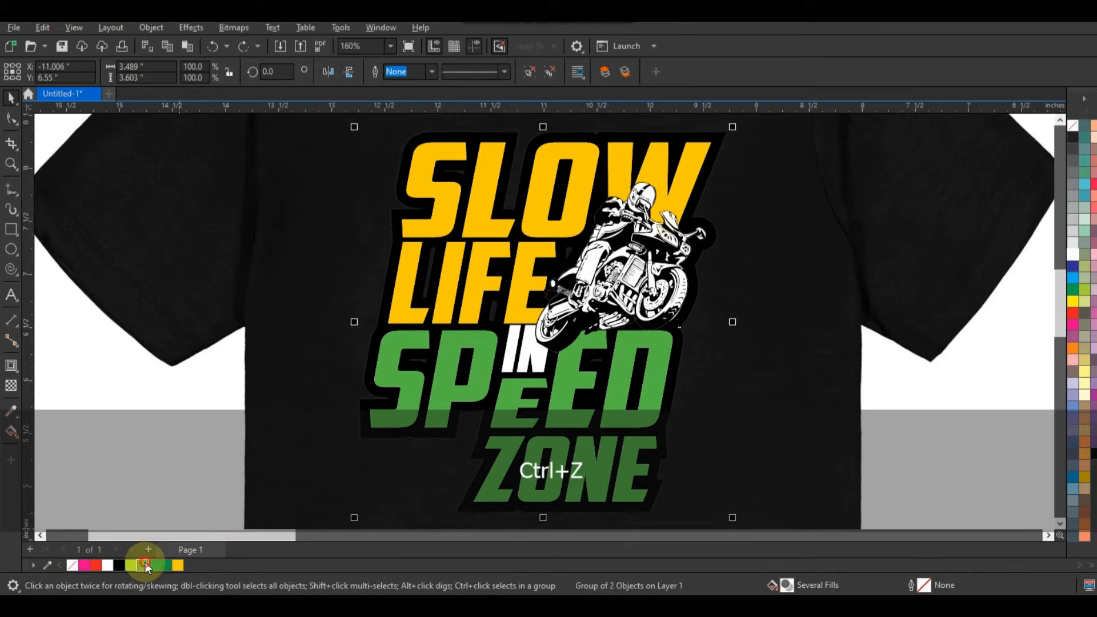
left_click(145, 563)
key("F3")
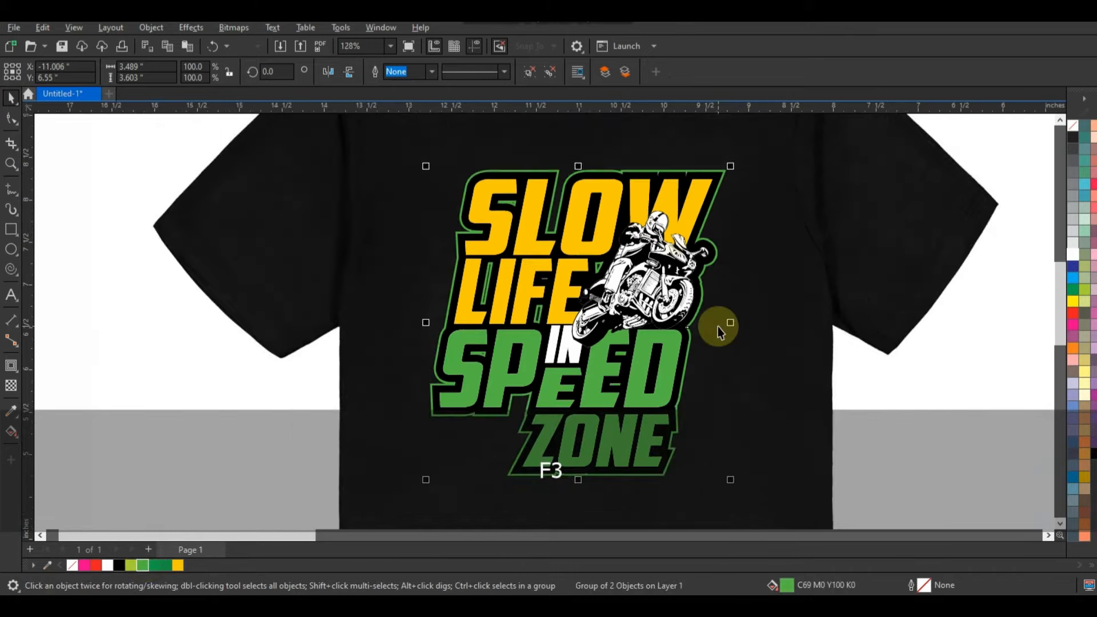
key("F3")
key("Escape")
Outline-trace the bitmap sheet of ink splatters as a low quality image with the detail set to 95
key("F3")
key("F3")
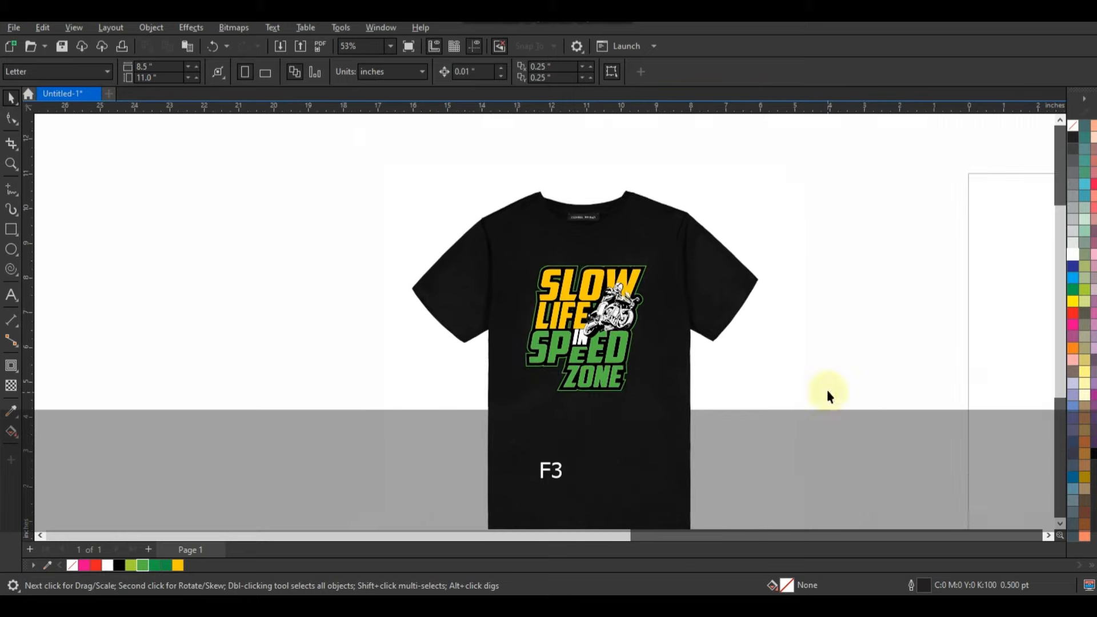
key("F4")
left_click(840, 396)
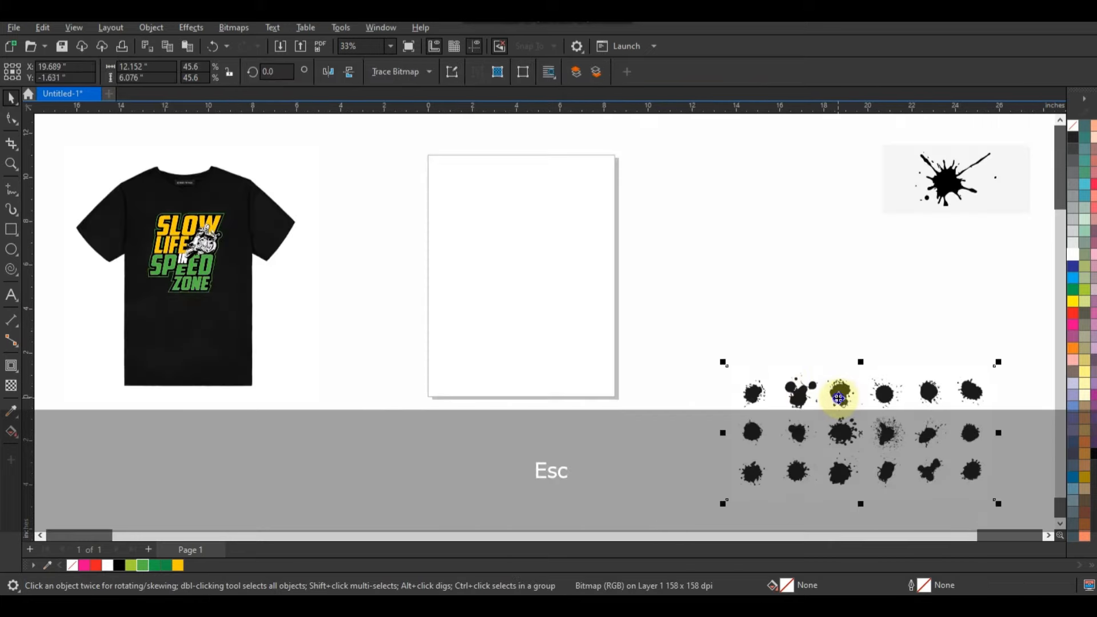
right_click(840, 396)
mouse_move(898, 247)
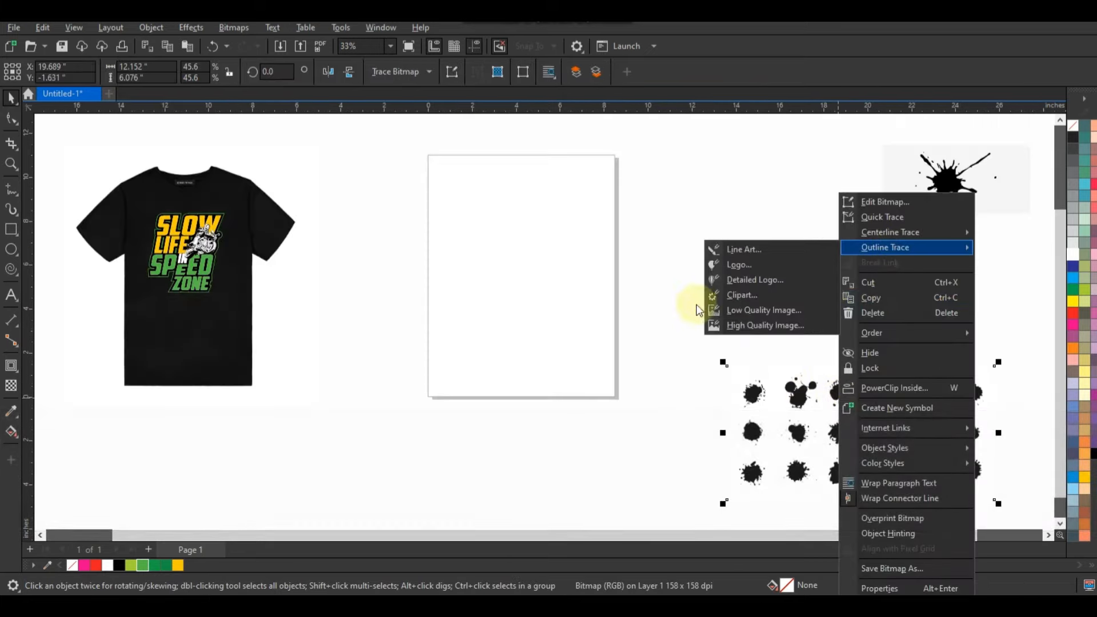
left_click(743, 311)
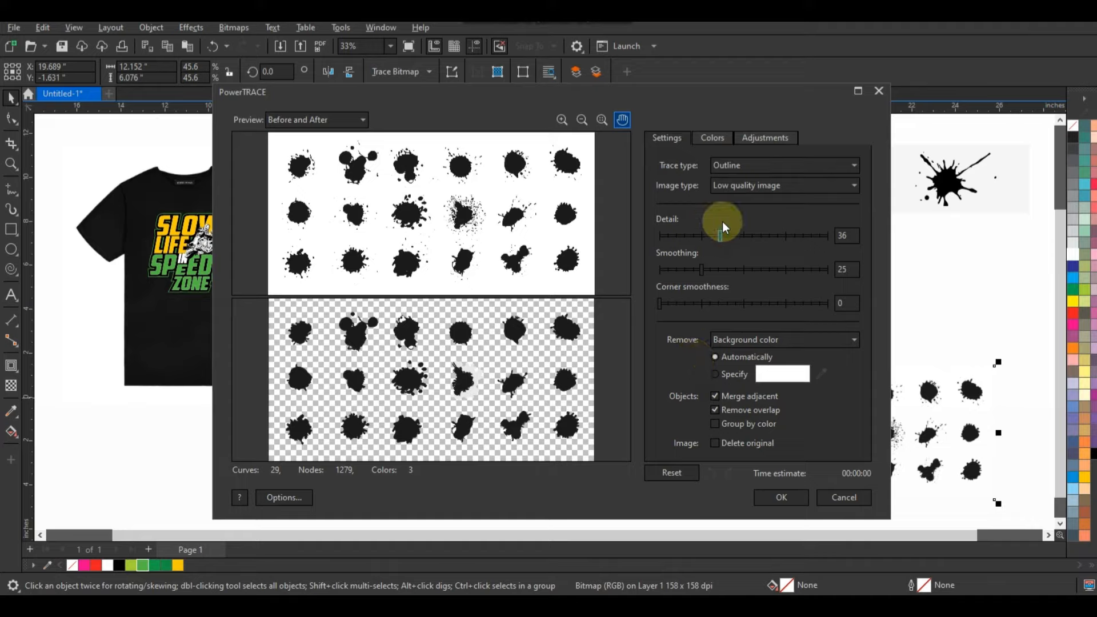
left_click(821, 232)
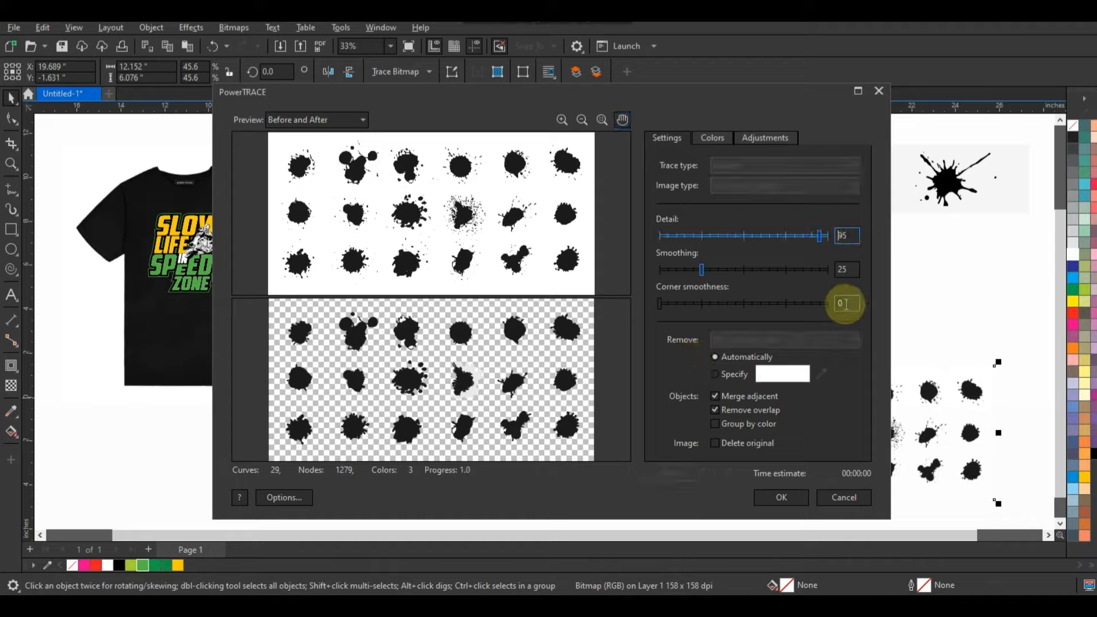
left_click(771, 495)
Move the traced splatters onto the page and delete the single-splash image and the original splatter sheet bitmap
left_click_drag(810, 432, 503, 270)
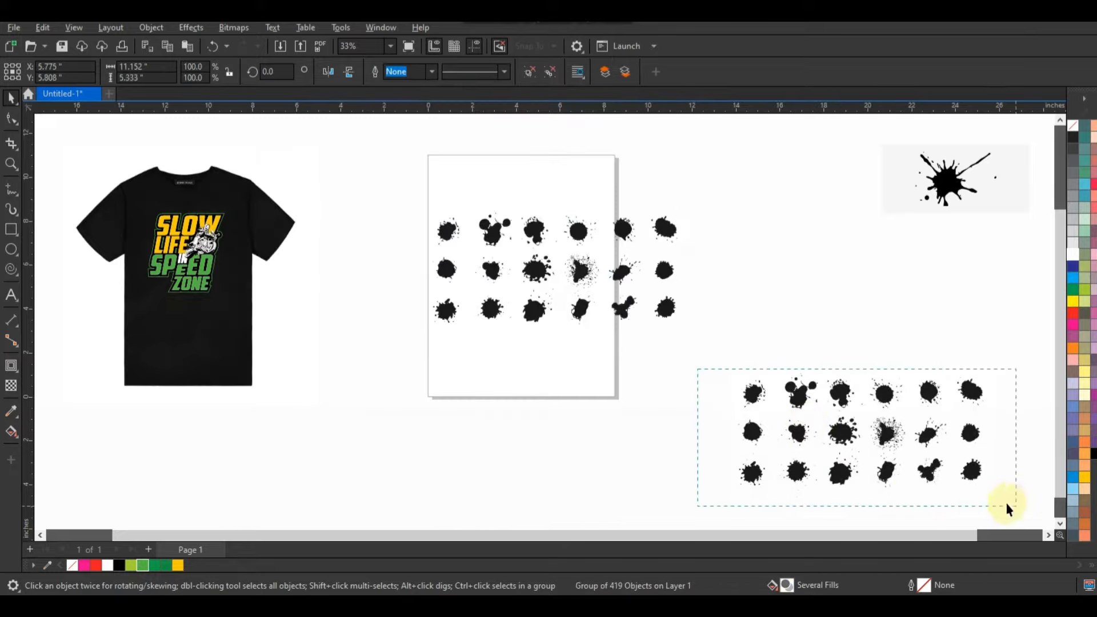
left_click_drag(1008, 504, 1016, 506)
left_click(909, 200)
key("Delete")
left_click(622, 260)
left_click(796, 396)
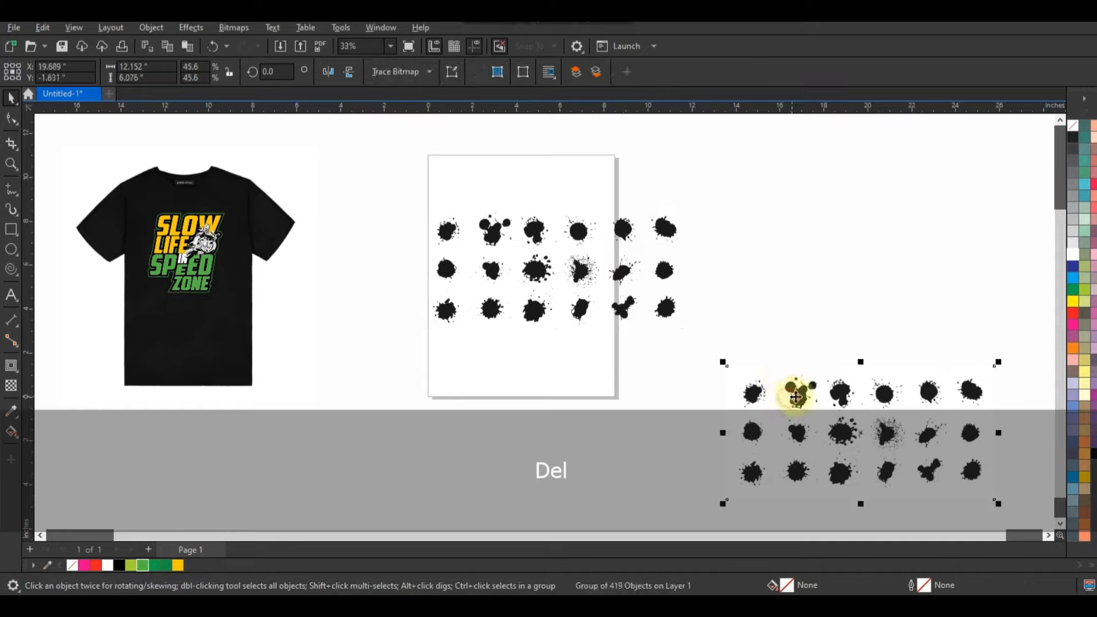
key("Delete")
Ungroup the traced splatters, scale them down and place them beside the T-shirt
left_click(663, 270)
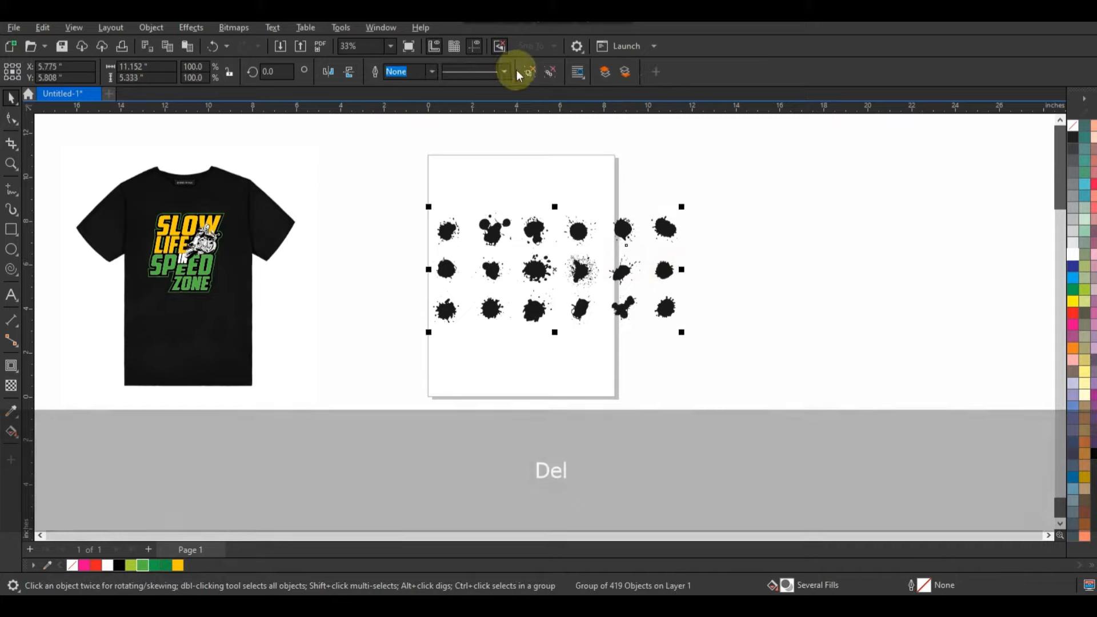
left_click(529, 71)
left_click_drag(390, 179, 363, 319)
left_click_drag(98, 204, 448, 375)
key("ctrl+z")
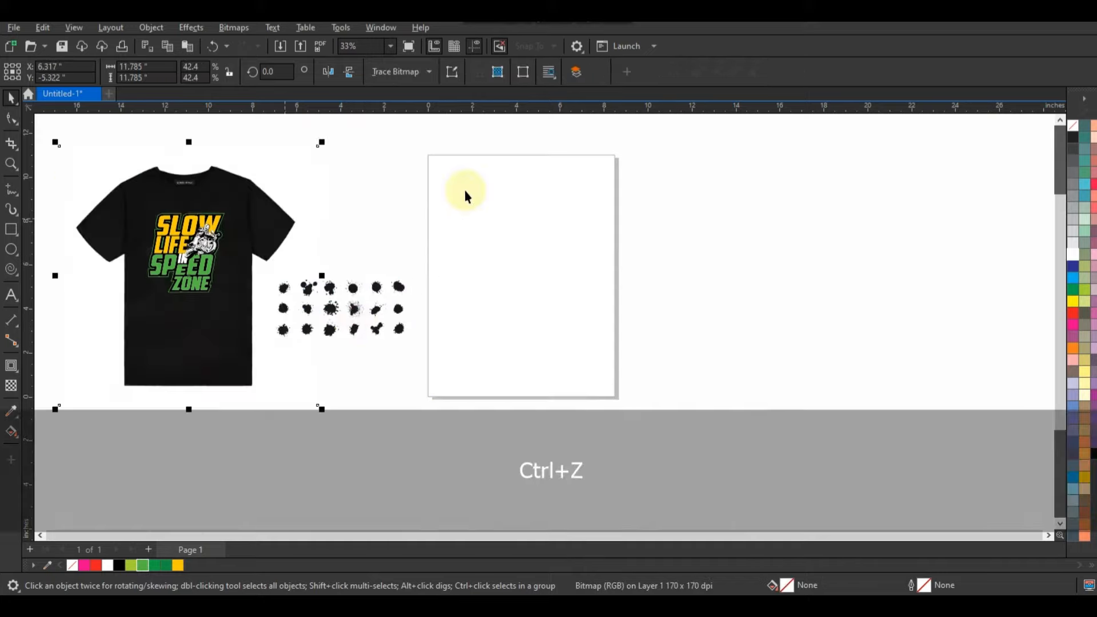
key("Escape")
Lock the black T-shirt bitmap so it cannot be selected or moved
left_click_drag(551, 139, 100, 385)
key("shift+F2")
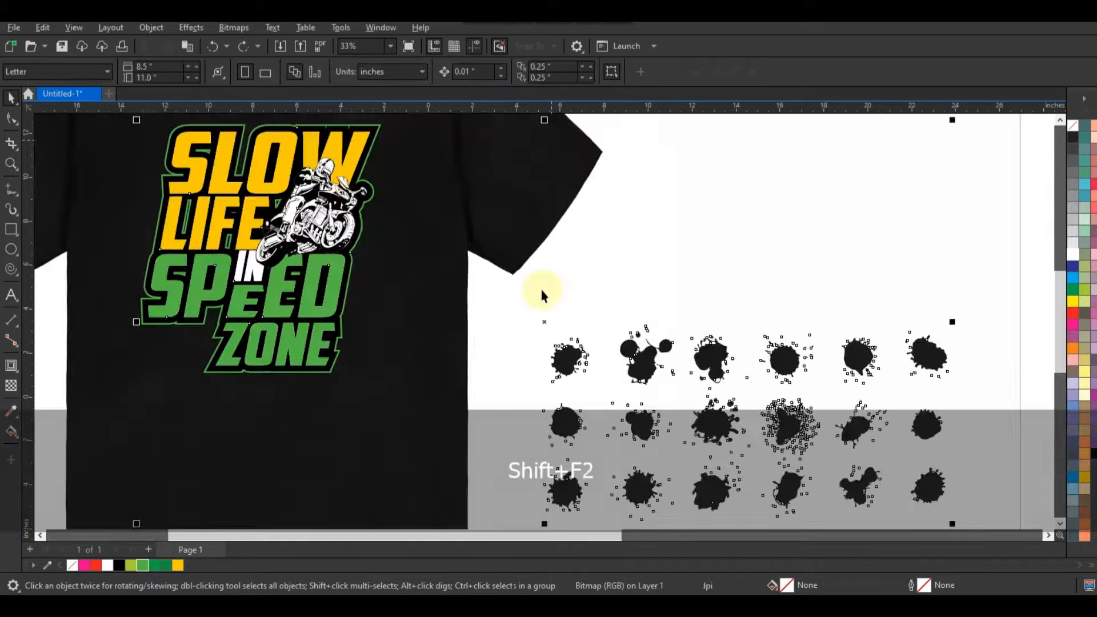
key("Escape")
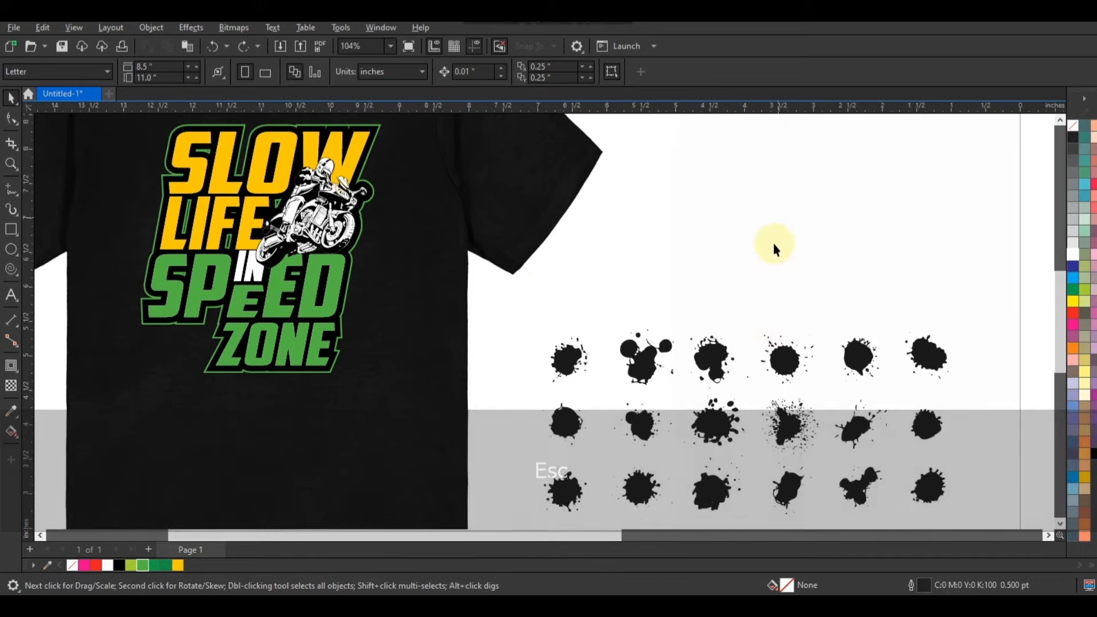
left_click(497, 218)
right_click(496, 219)
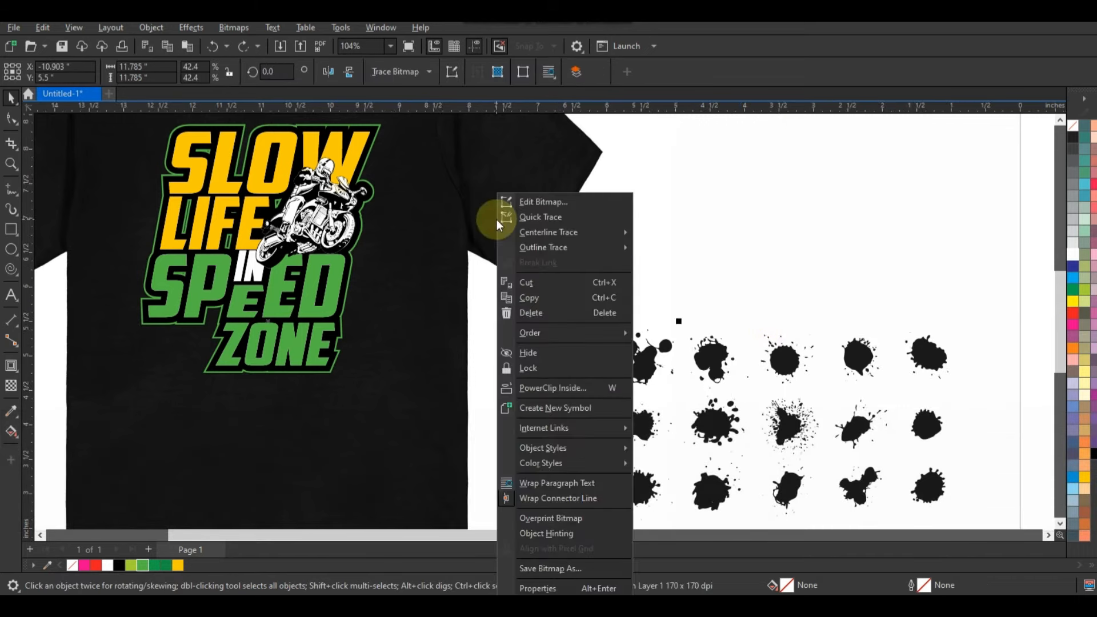
left_click(773, 274)
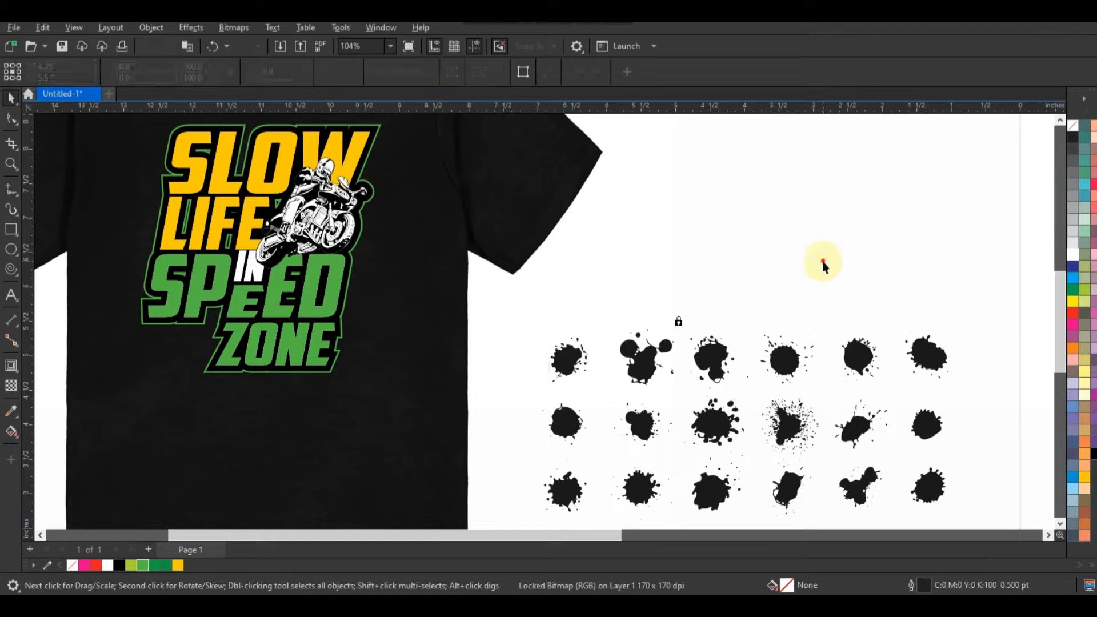
Move the top row's round splatter to the outer edge of the S in SLOW, fill it with C69 M0 Y100 K0 and group it
left_click(927, 354)
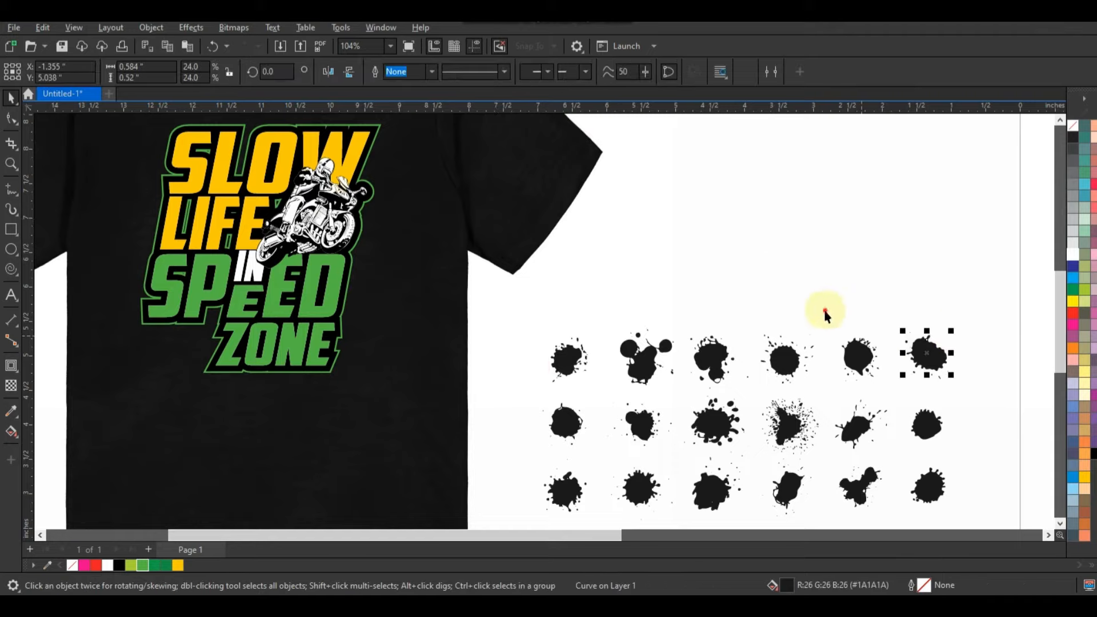
left_click_drag(825, 314, 767, 387)
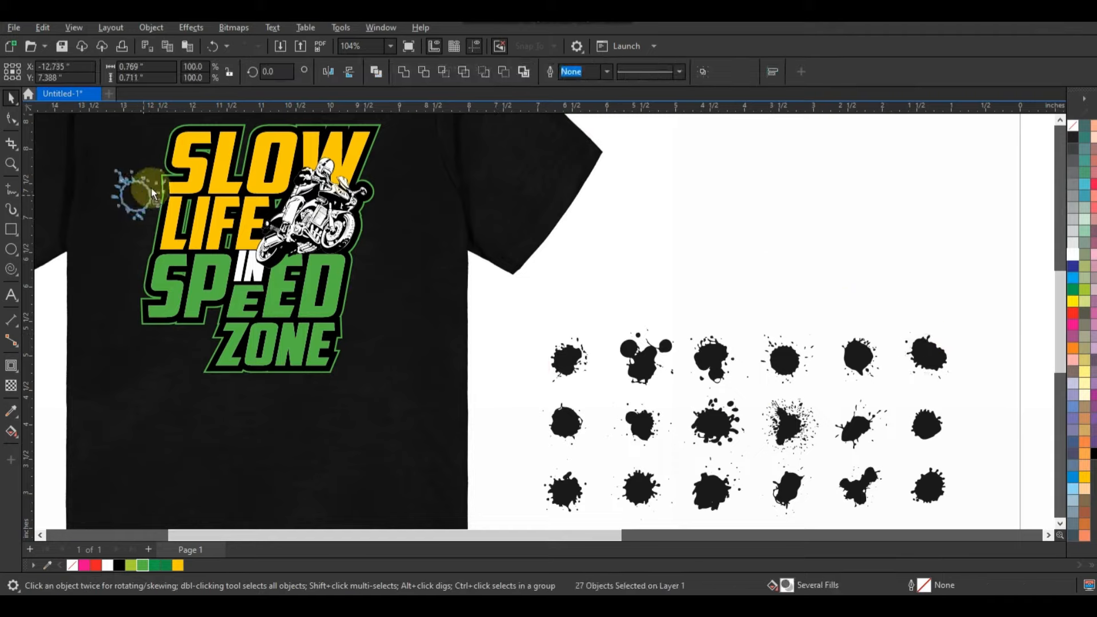
left_click_drag(166, 173, 166, 174)
left_click(147, 566)
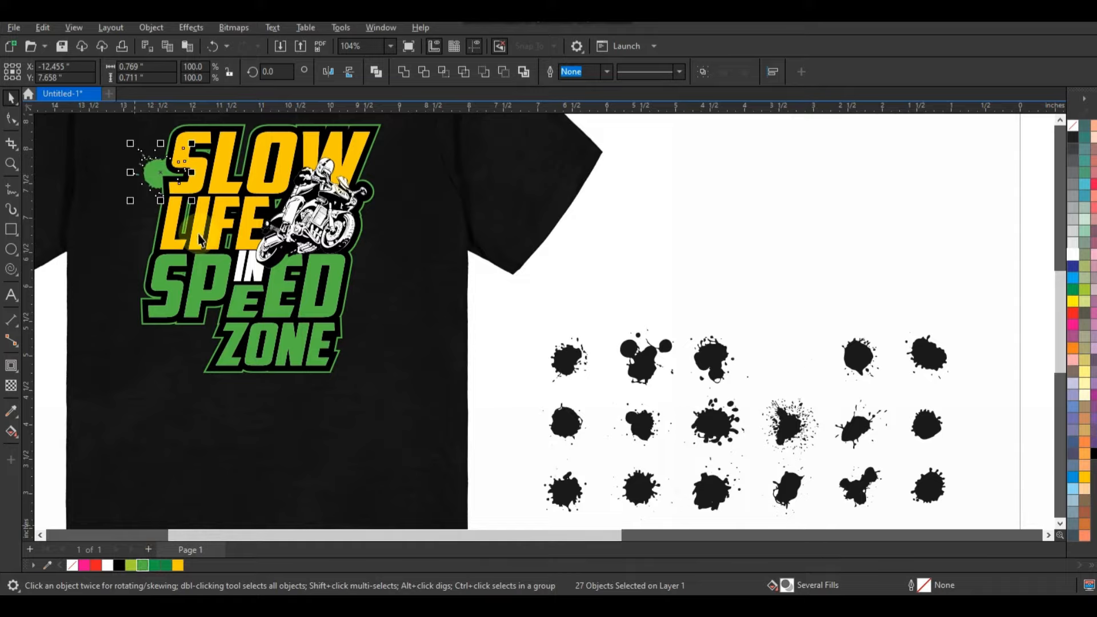
scroll(1032, 129, "up", 2)
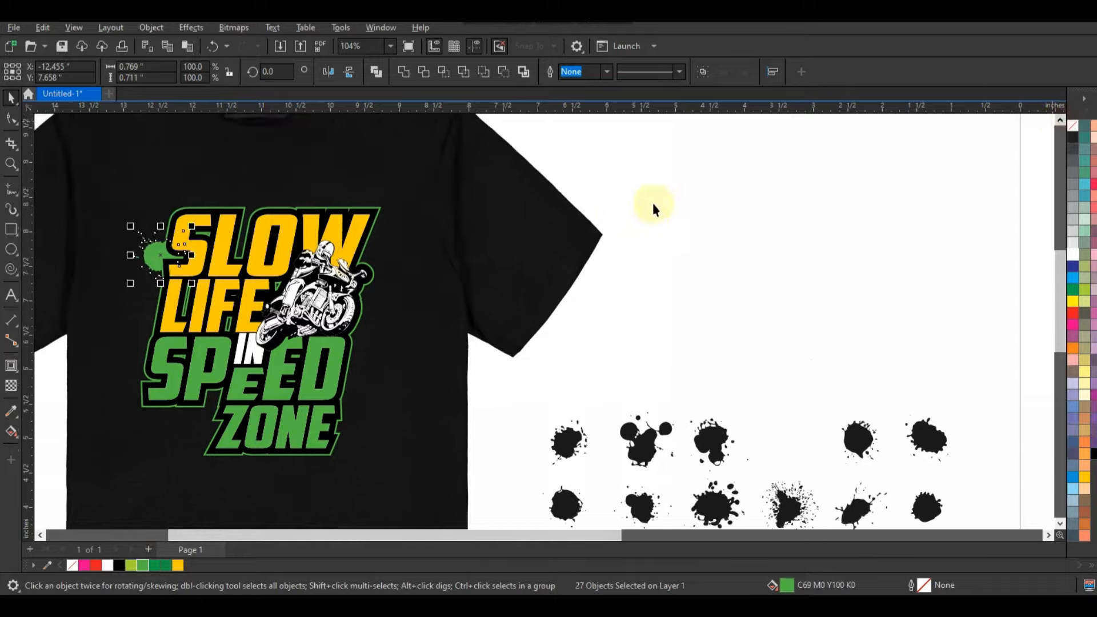
key("ctrl+g")
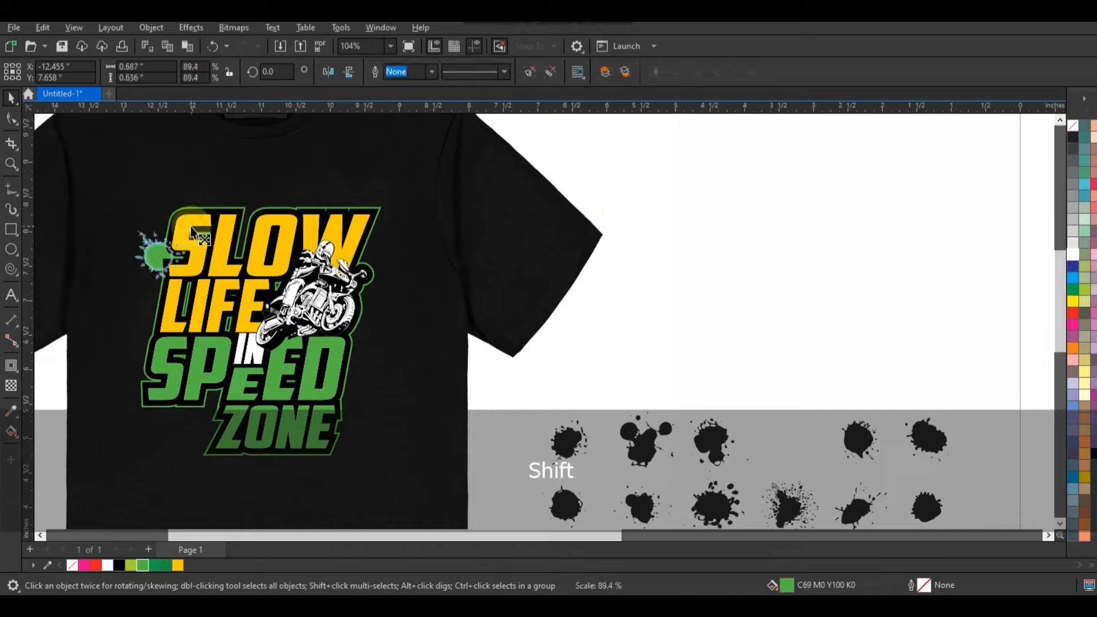
Scale down the green splatter and place reduced copies around SLOW and beside the motorcycle, the smaller ones about 0.39 by 0.36 inches
left_click_drag(192, 227, 219, 186)
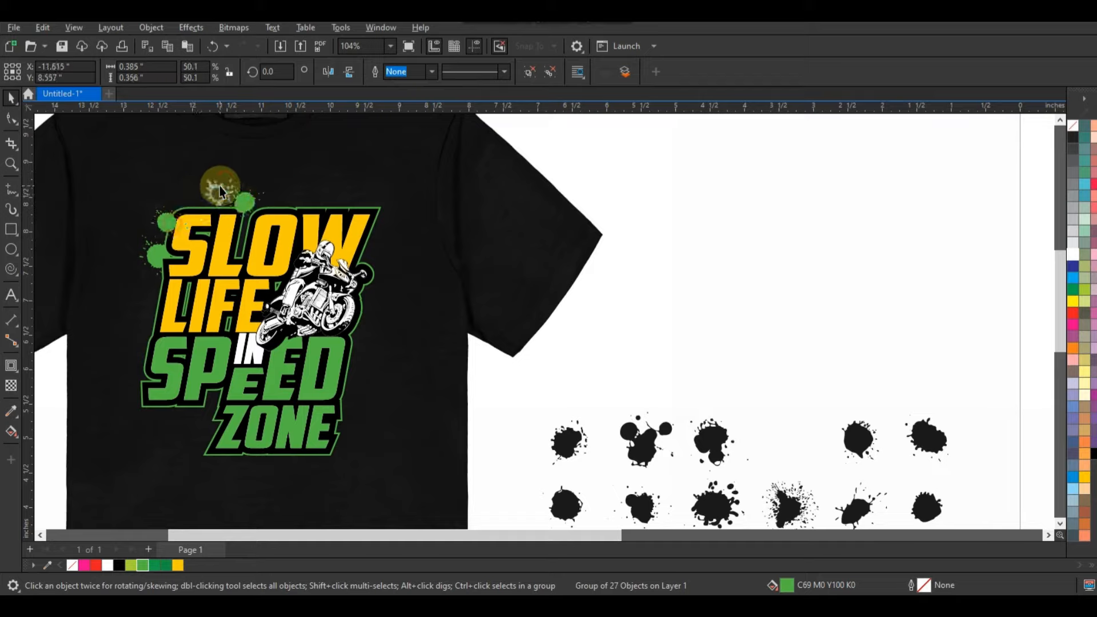
left_click(350, 308)
left_click_drag(356, 329, 386, 295)
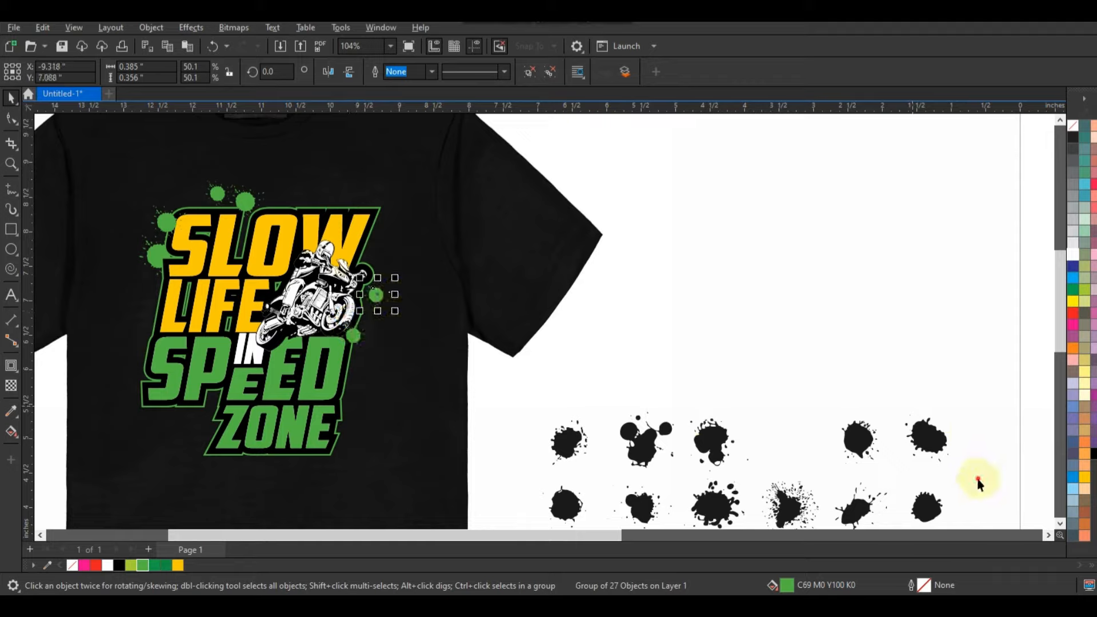
Select all pieces of the finely sprayed splatter in the middle row and group them
left_click(797, 506, "ctrl")
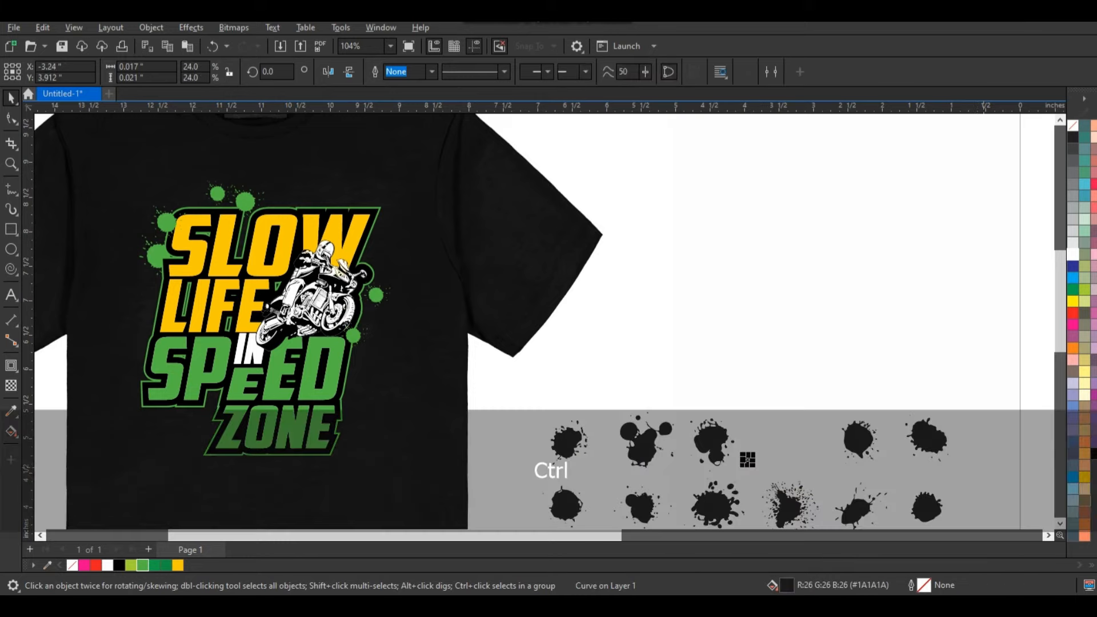
scroll(1064, 521, "down", 3)
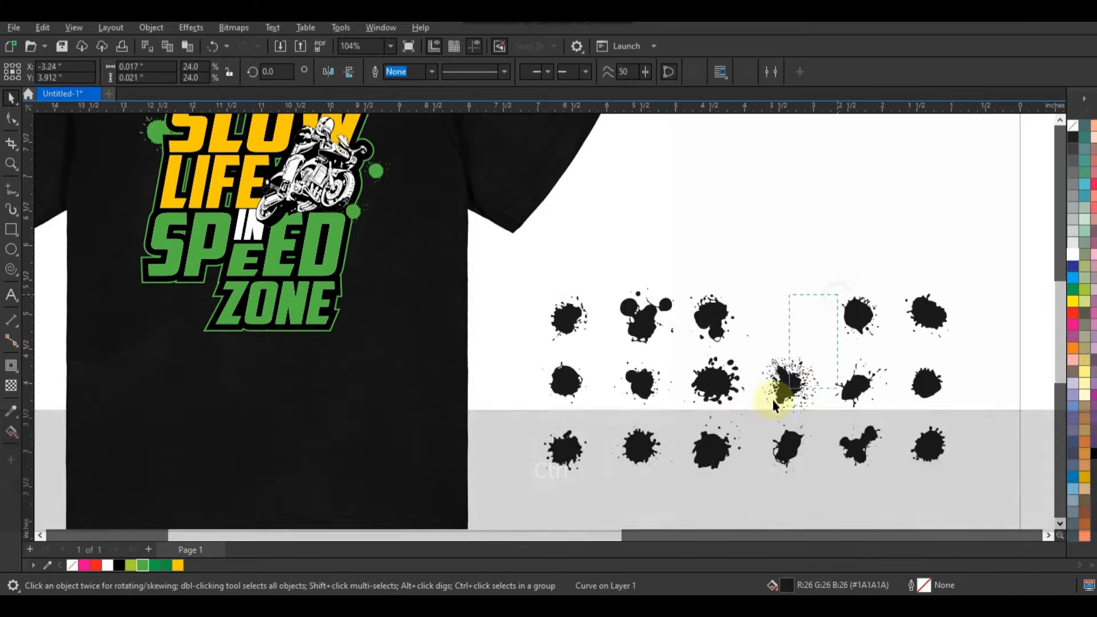
left_click_drag(773, 400, 743, 414)
key("ctrl+g")
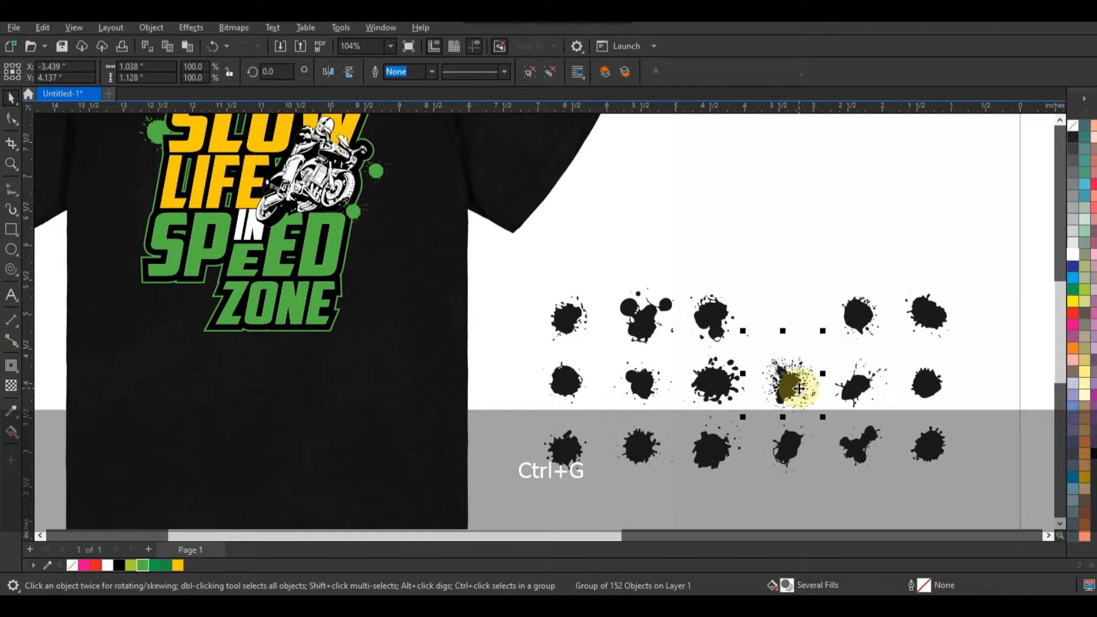
Place three copies of the finely sprayed splatter around ZONE and the D of SPEED, filled Deep Yellow, with the one by the D slightly reduced
left_click_drag(799, 389, 342, 315)
left_click(178, 566)
mouse_move(372, 262)
left_mouse_down()
mouse_move(344, 332)
mouse_move(355, 261)
left_mouse_up()
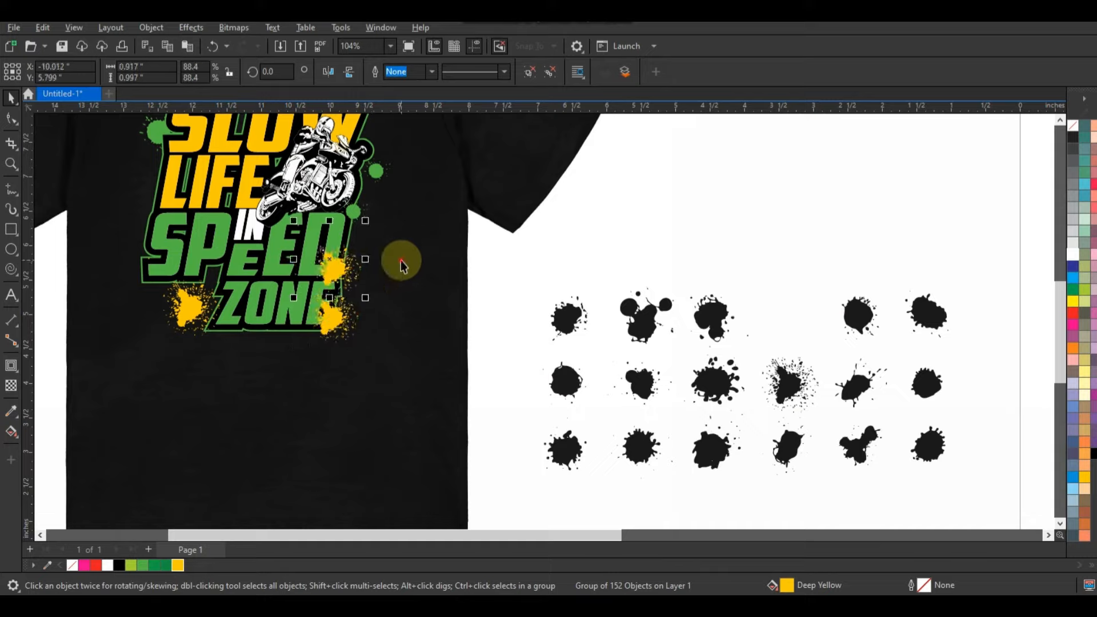
key("shift+F2")
key("Escape")
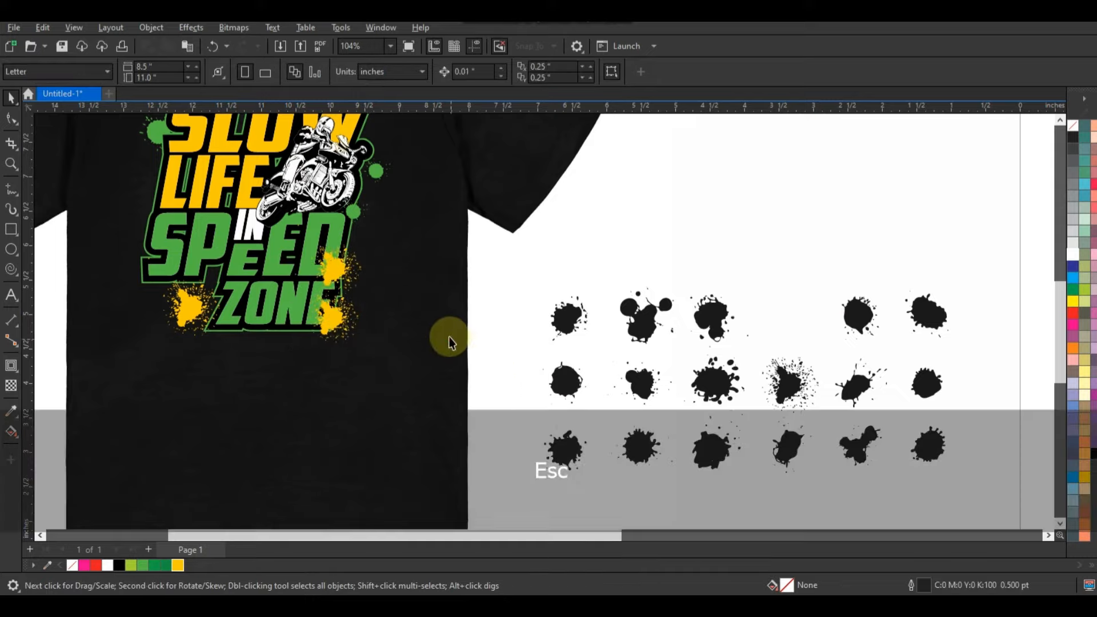
Select the yellow and green splatters together and order them behind the lettering and its outlines but in front of the black shirt
left_click(336, 291)
key("shift+F2")
key("Escape")
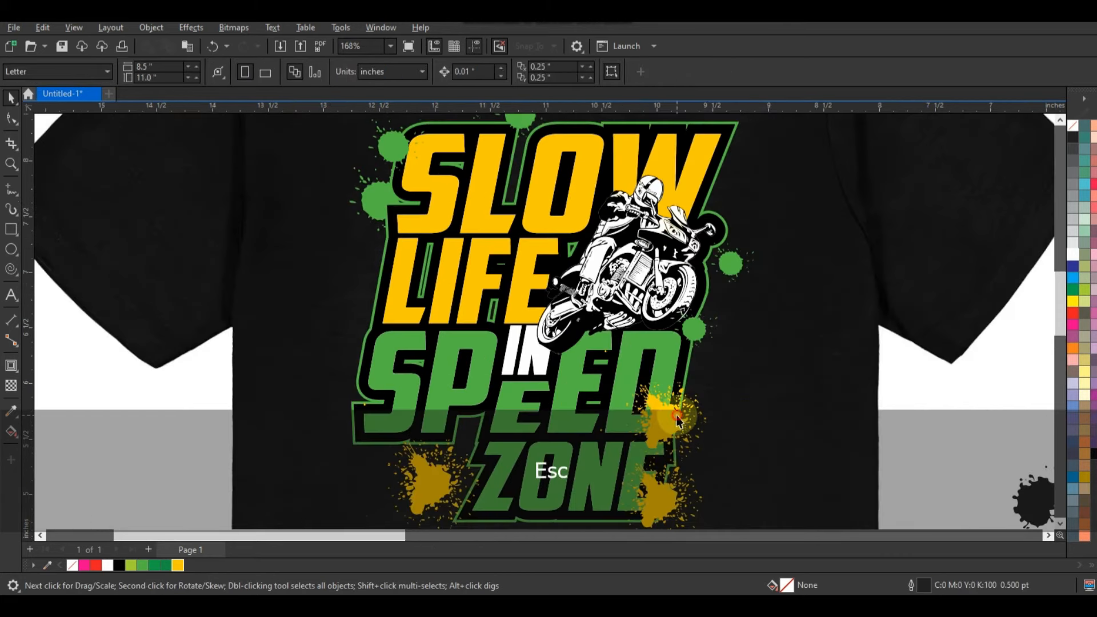
left_click(670, 418)
left_click(683, 495, "shift")
left_click(425, 491, "shift")
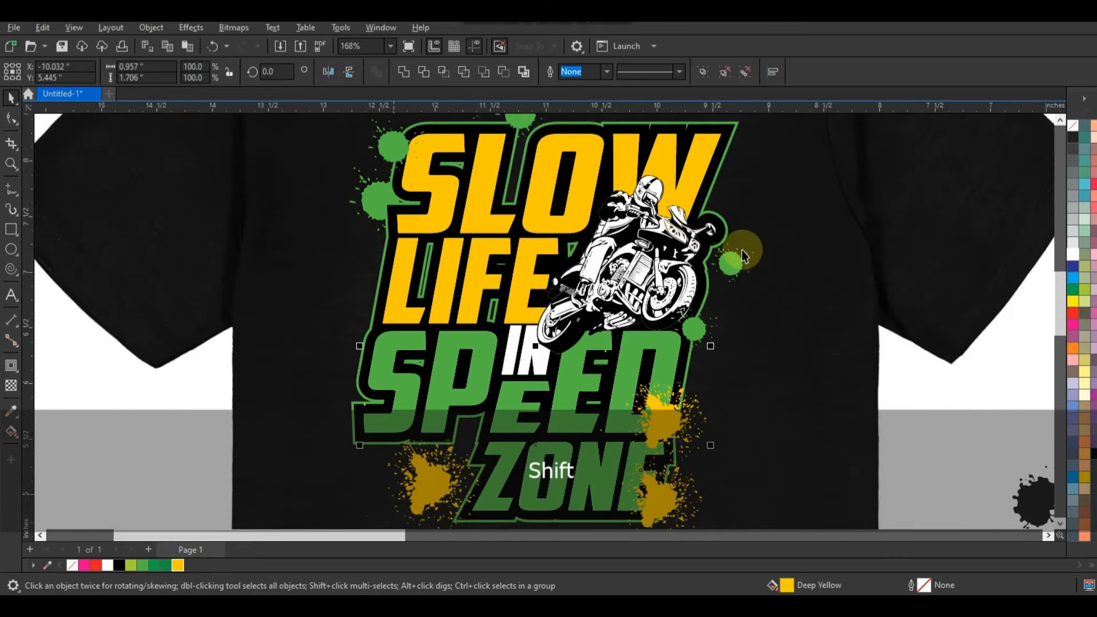
left_click(692, 327, "shift")
left_click(412, 210, "shift")
left_click(520, 124, "shift")
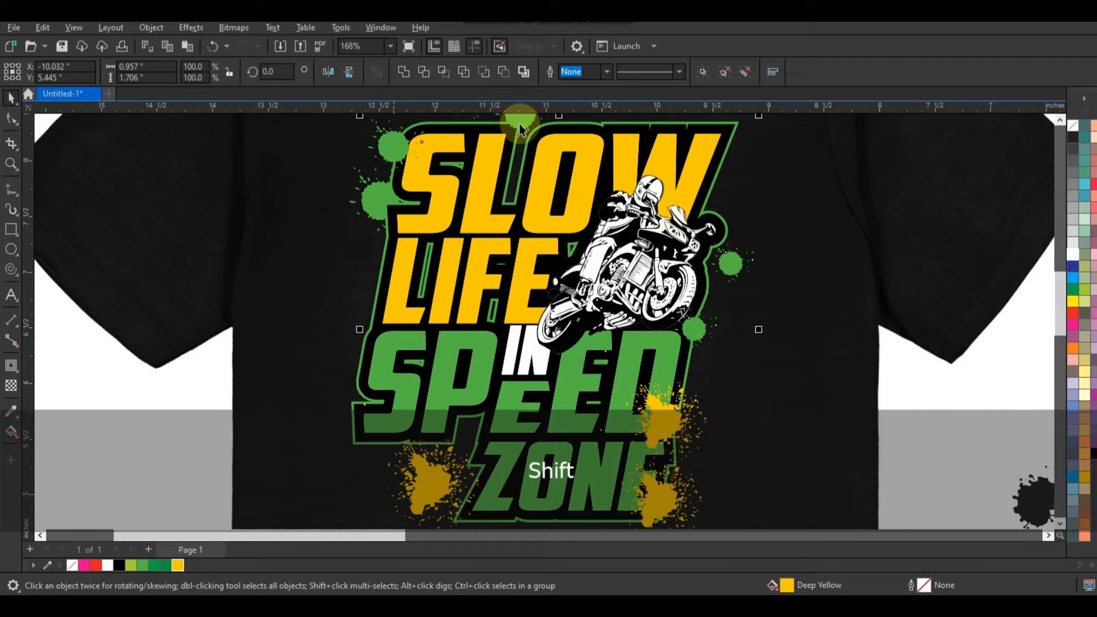
key("ctrl+Page_Down")
key("shift+Page_Down")
key("ctrl+Page_Up")
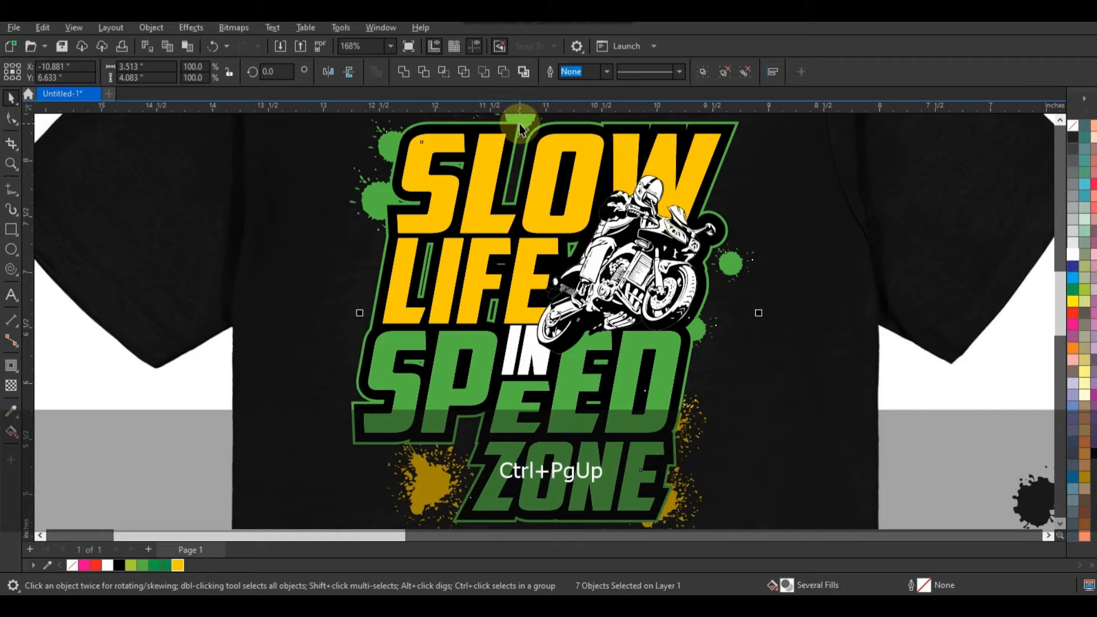
key("Escape")
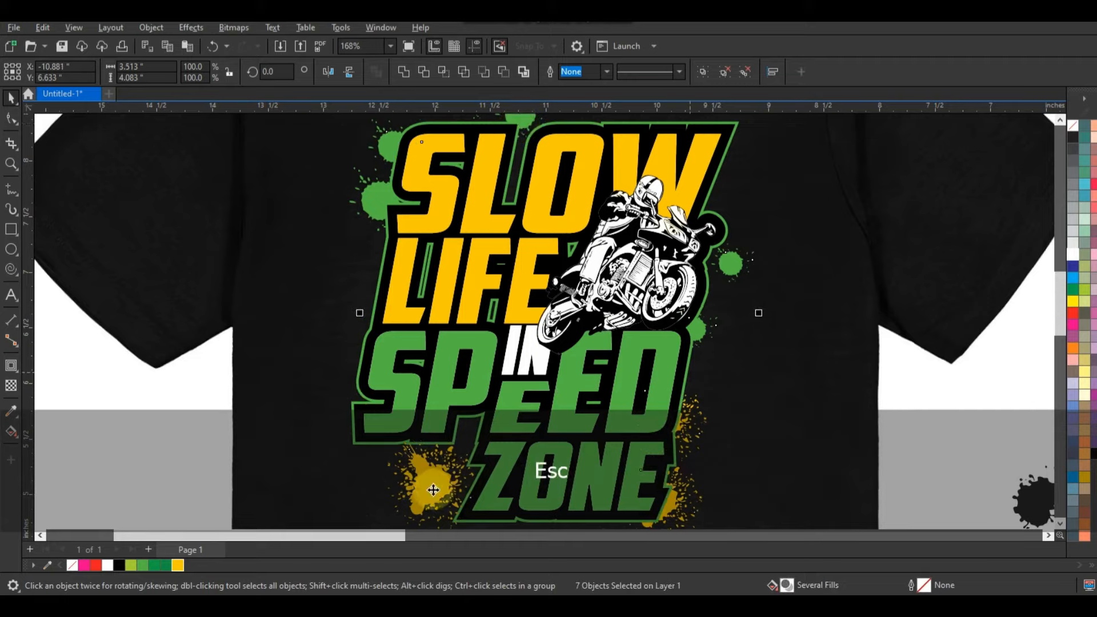
Enlarge the yellow splatter before the Z of ZONE to about 1.85 by 2.01 inches and shift it up toward SPEED
left_click(468, 473)
left_click_drag(483, 400, 534, 364)
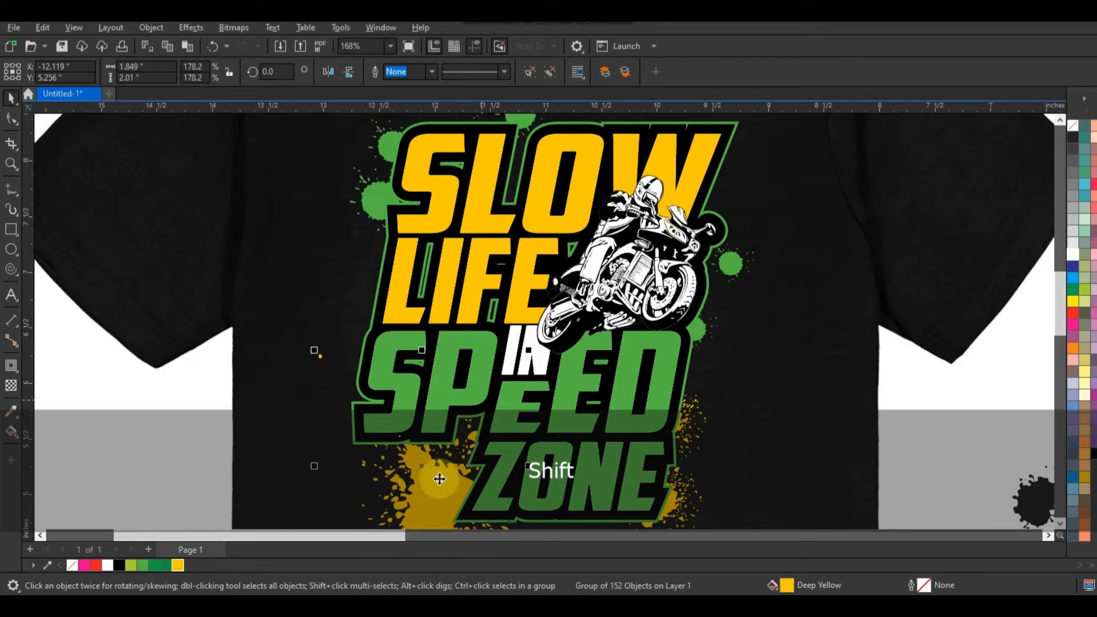
mouse_move(439, 481)
left_mouse_down()
mouse_move(436, 458)
mouse_move(436, 471)
left_mouse_up()
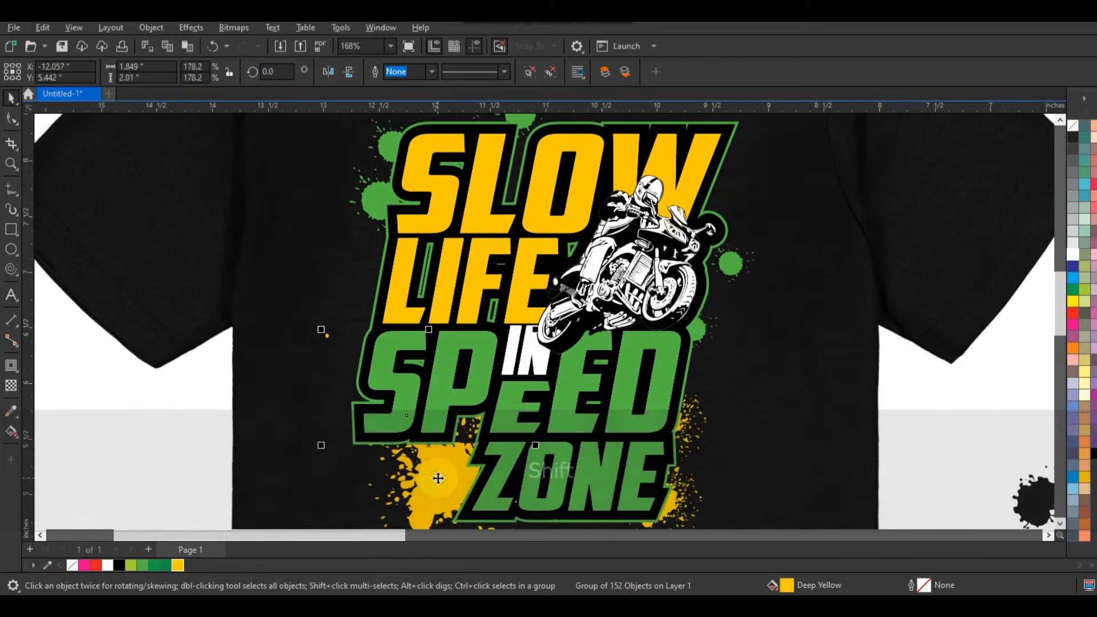
key("F3")
key("Escape")
Delete all the unused black splatters beside the T-shirt
key("F3")
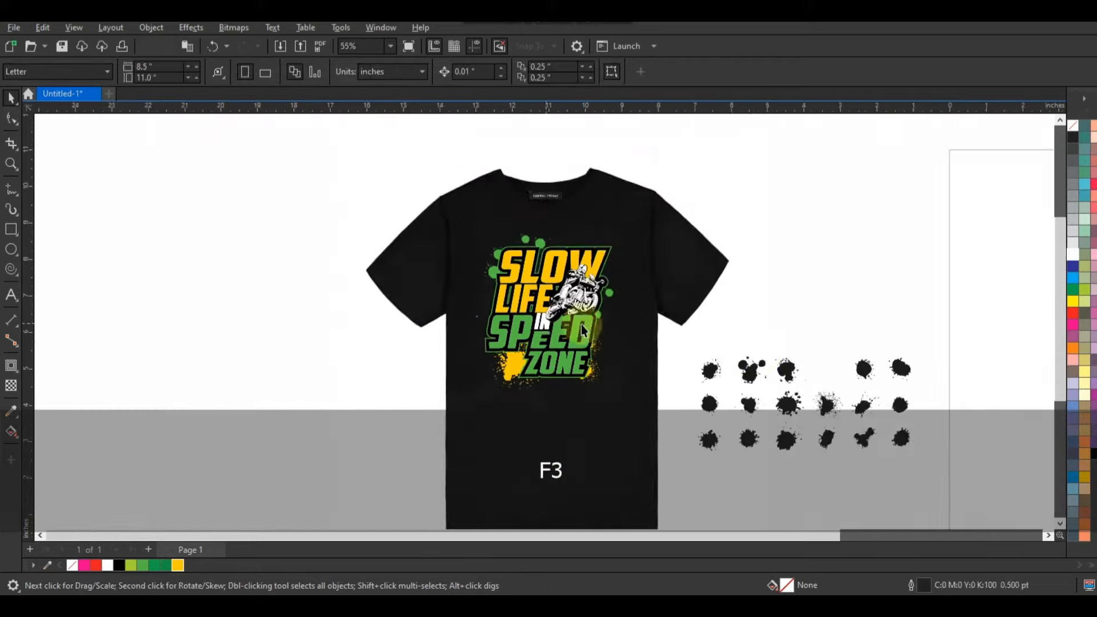
key("Escape")
left_click_drag(955, 313, 664, 492)
key("Delete")
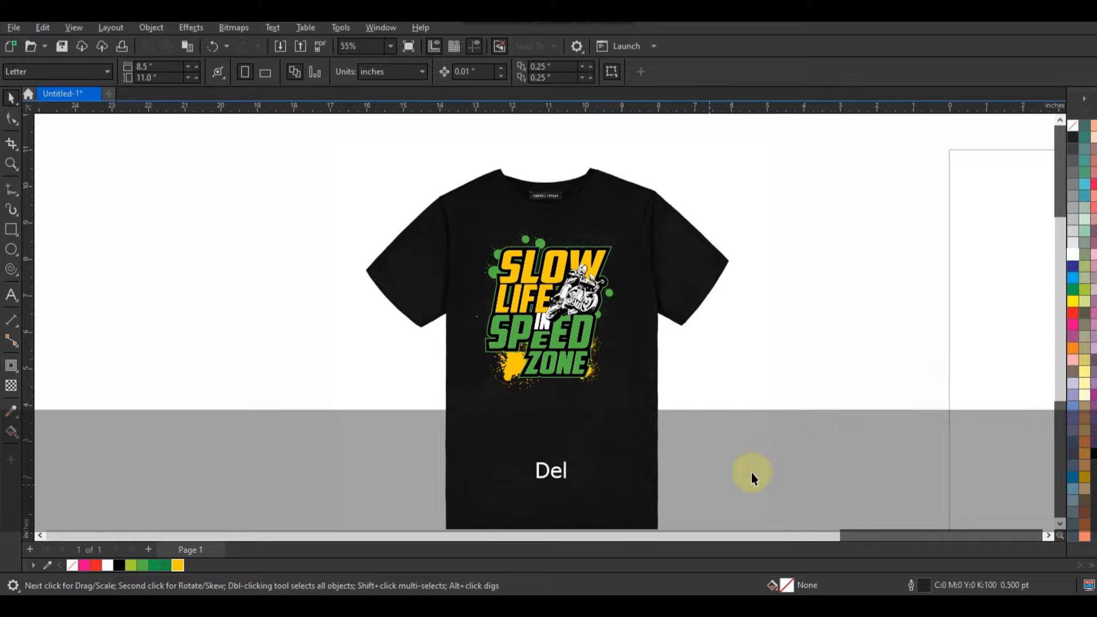
Frame the finished artwork on the shirt and examine it in a full-screen preview
left_click(7, 174)
left_click_drag(381, 197, 697, 415)
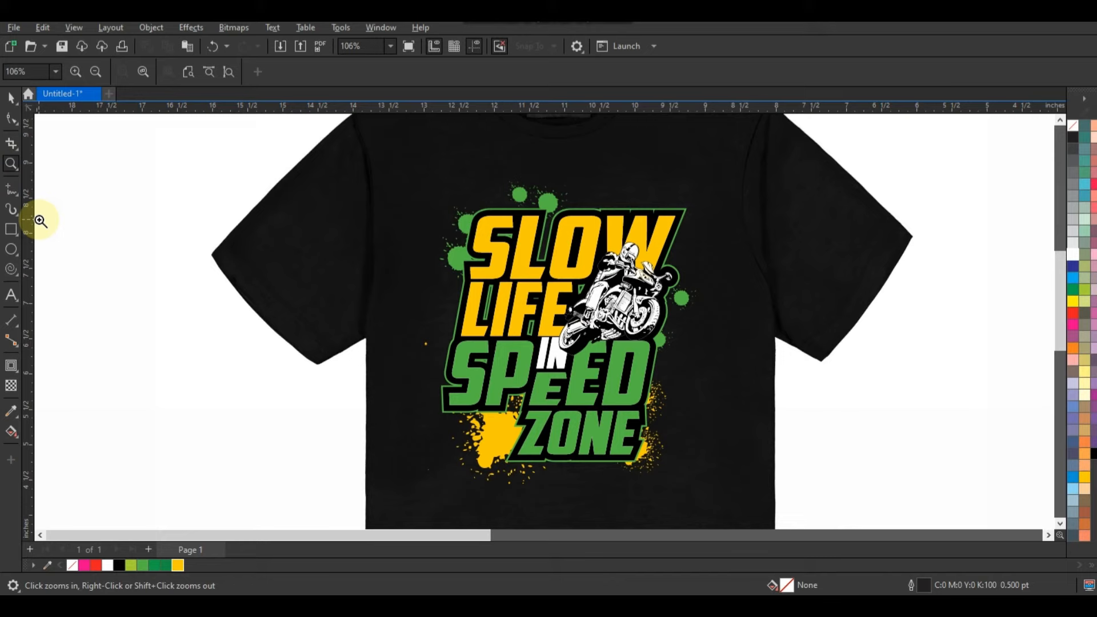
key("F9")
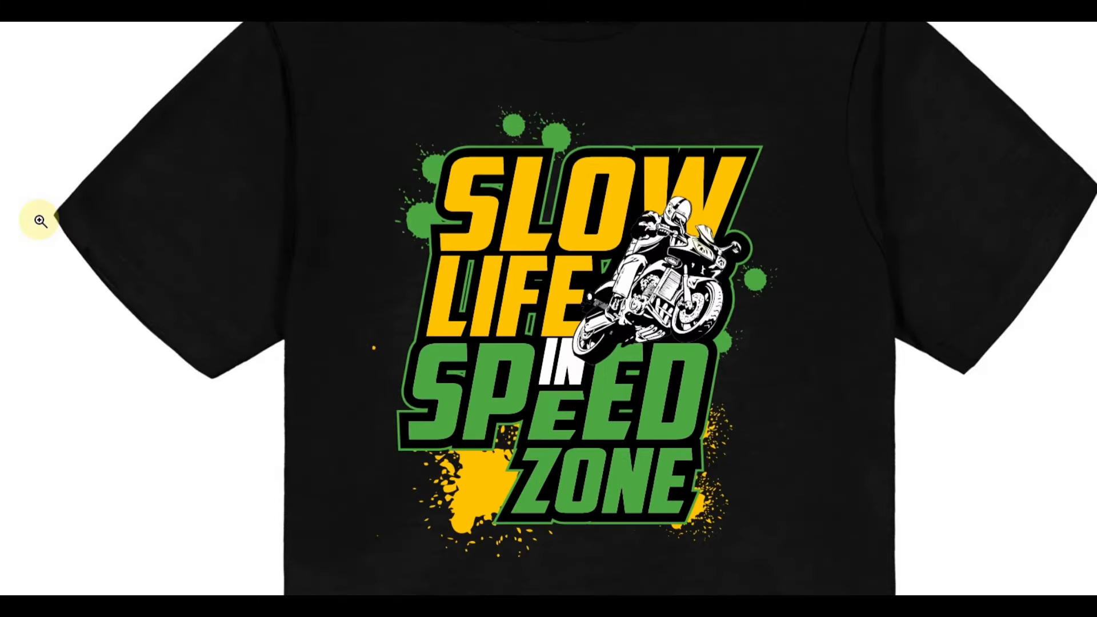